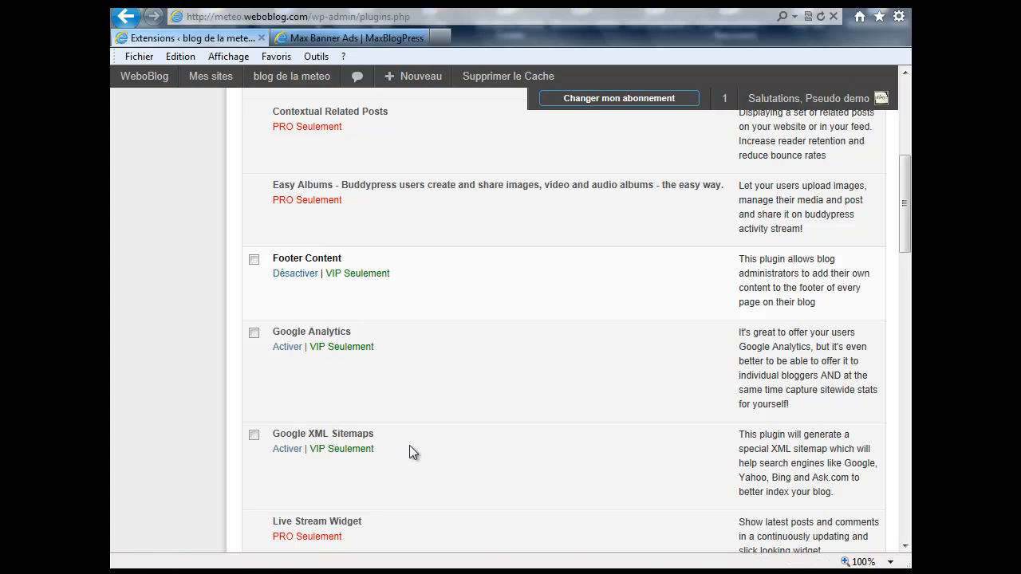
Activate the Max Banner Ads extension and open its settings page under Outils.
{"action": "scroll", "coordinate": [335, 295], "scroll_direction": "down", "scroll_amount": 1}
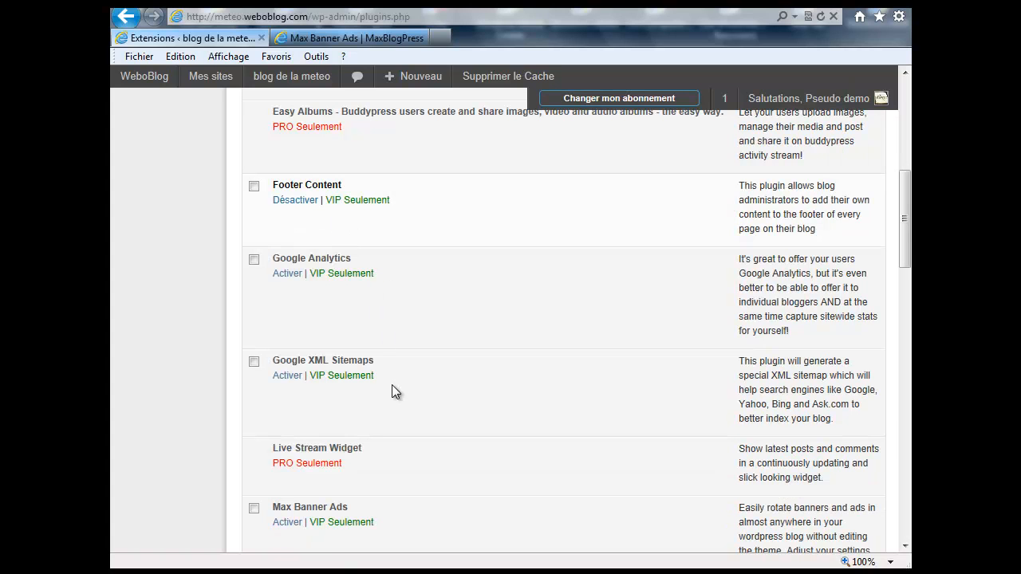
{"action": "scroll", "coordinate": [392, 385], "scroll_direction": "down", "scroll_amount": 1}
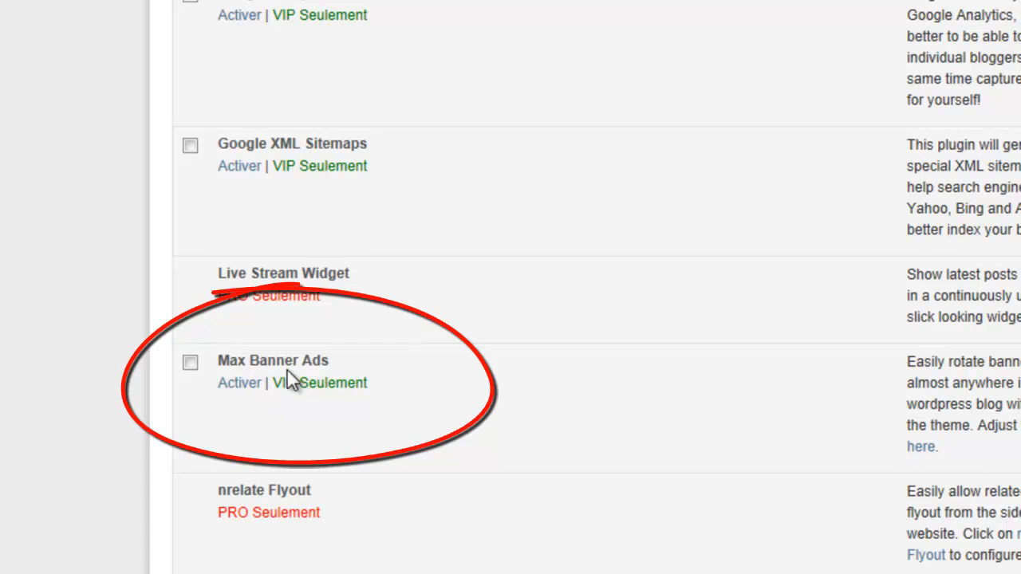
{"action": "left_click", "coordinate": [238, 385]}
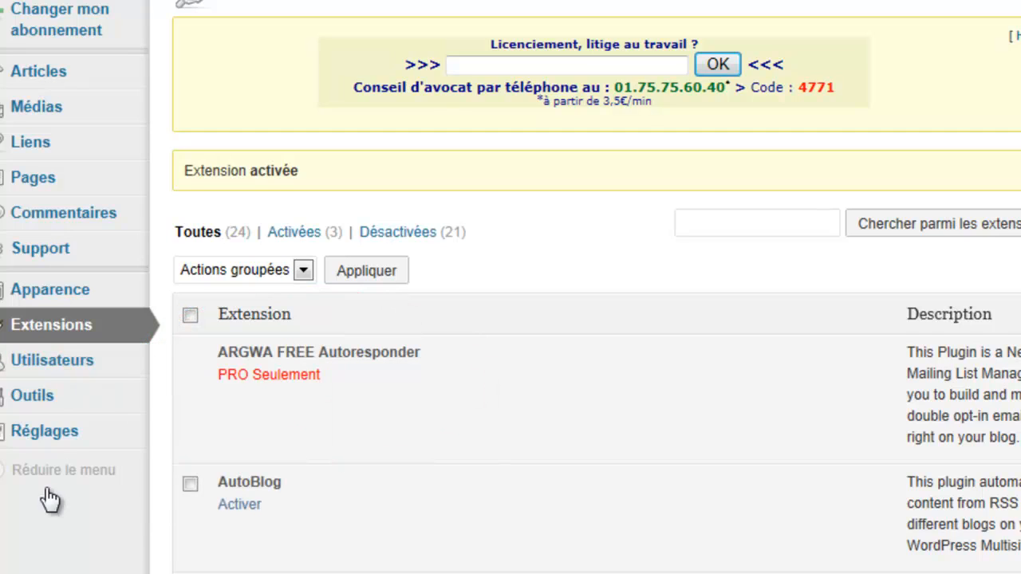
{"action": "mouse_move", "coordinate": [38, 399]}
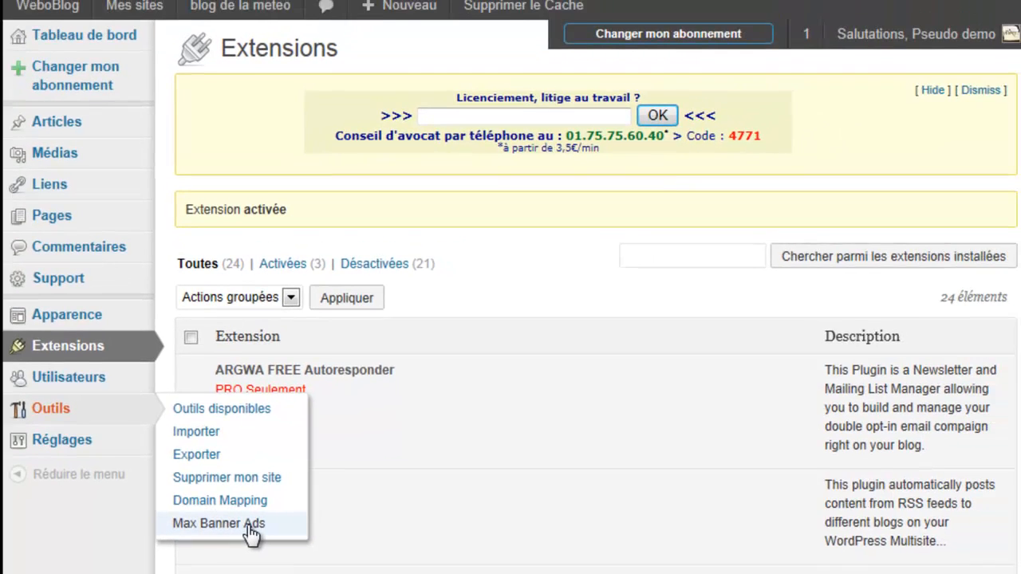
{"action": "left_click", "coordinate": [250, 532]}
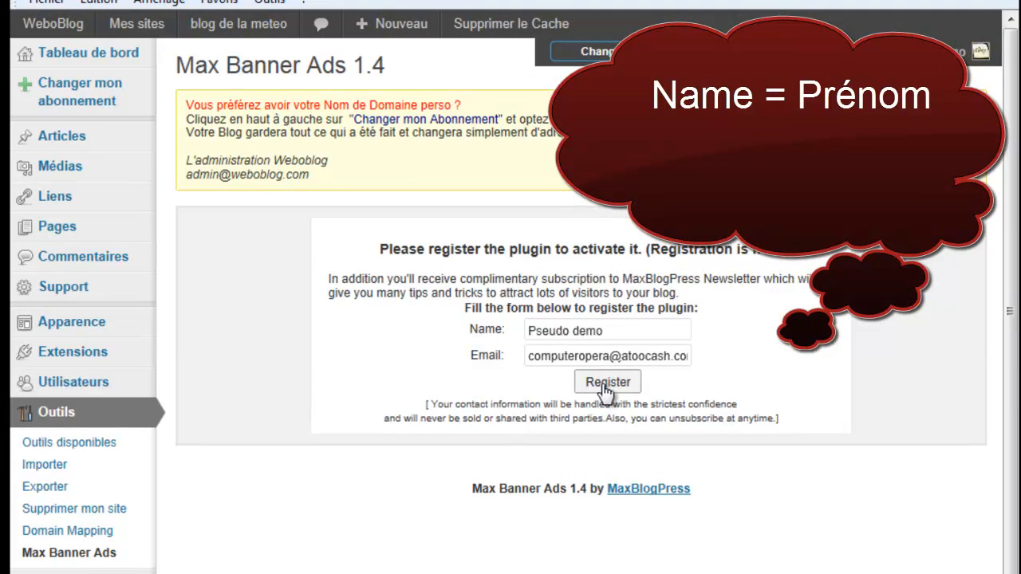
Submit the plugin registration details and read the Almost Done confirmation steps.
{"action": "left_click", "coordinate": [606, 384]}
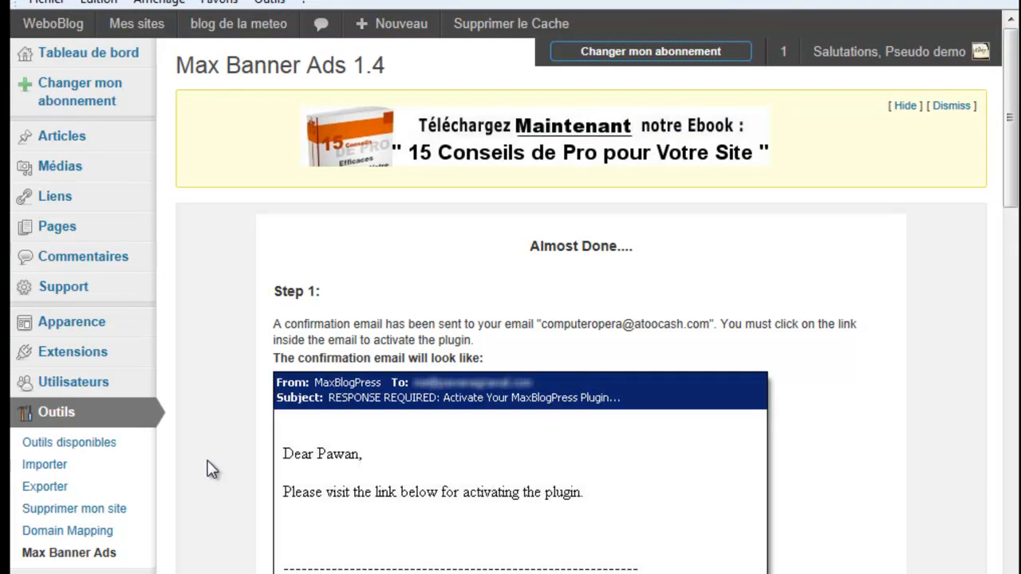
{"action": "scroll", "coordinate": [209, 470], "scroll_direction": "down", "scroll_amount": 2}
{"action": "scroll", "coordinate": [209, 470], "scroll_direction": "down", "scroll_amount": 2}
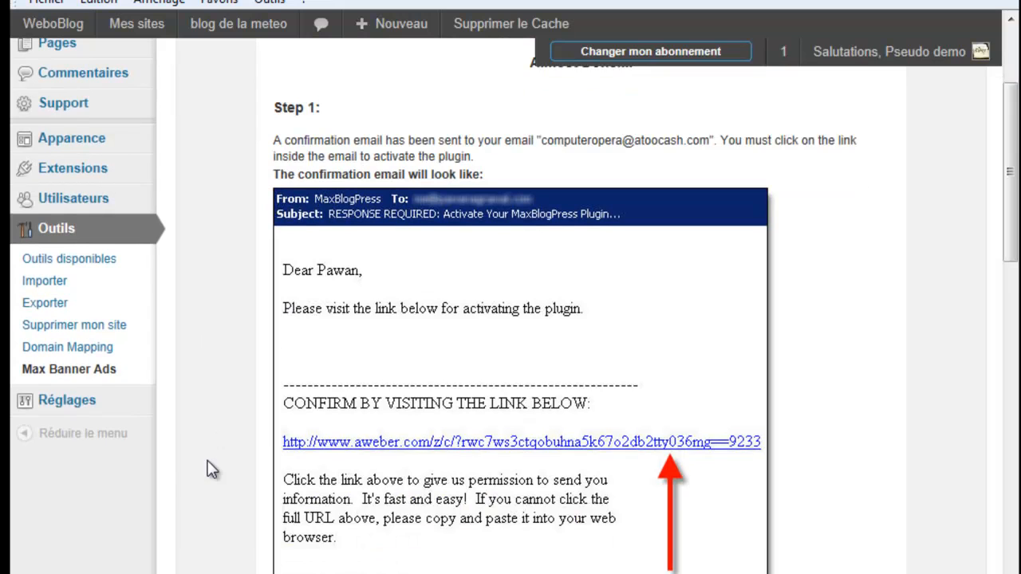
{"action": "scroll", "coordinate": [209, 470], "scroll_direction": "down", "scroll_amount": 2}
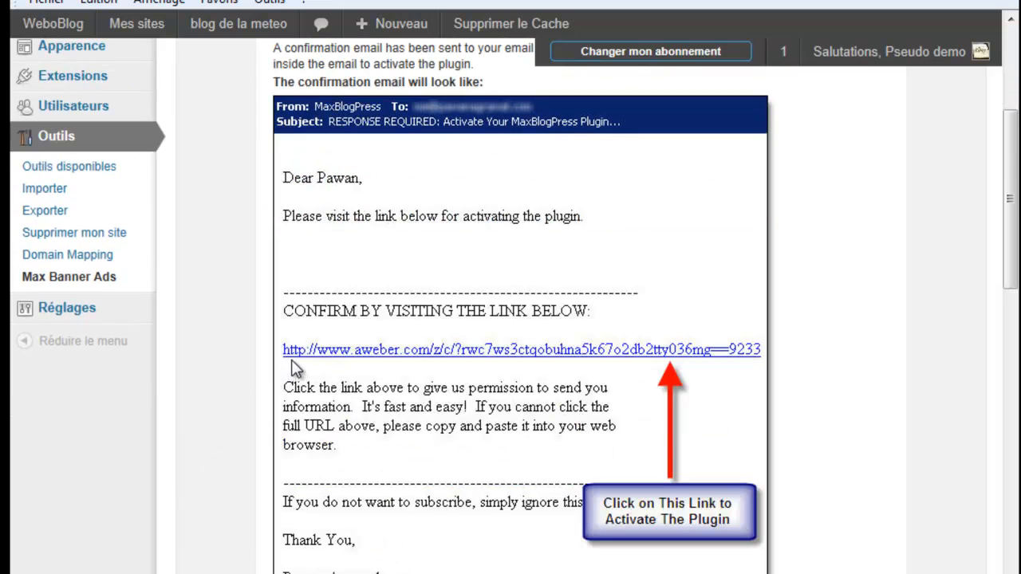
{"action": "scroll", "coordinate": [258, 472], "scroll_direction": "down", "scroll_amount": 4}
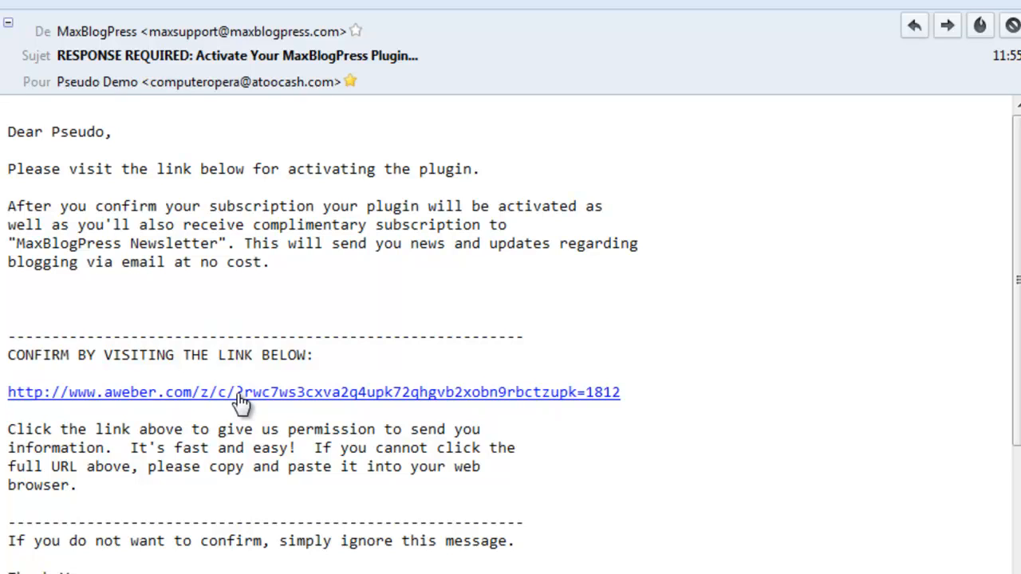
Copy the aweber.com confirmation link from the MaxBlogPress e-mail.
{"action": "left_click_drag", "start_coordinate": [624, 394], "coordinate": [8, 399]}
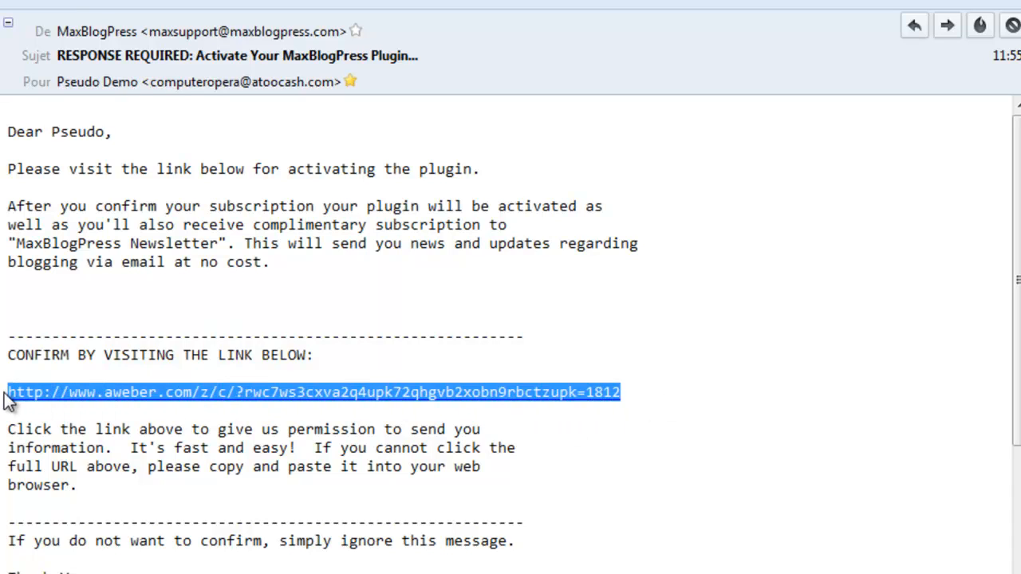
{"action": "right_click", "coordinate": [91, 402]}
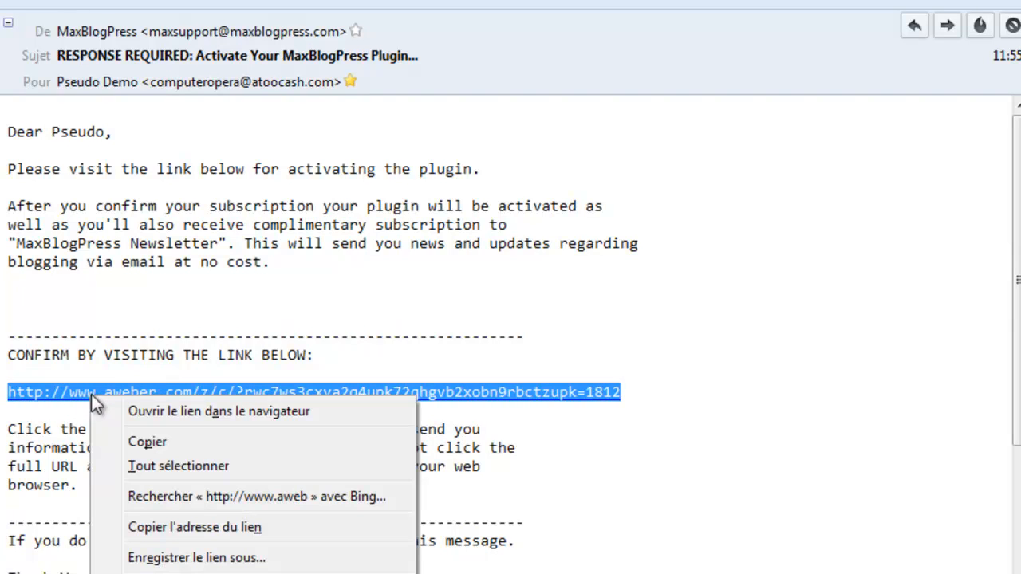
{"action": "left_click", "coordinate": [148, 443]}
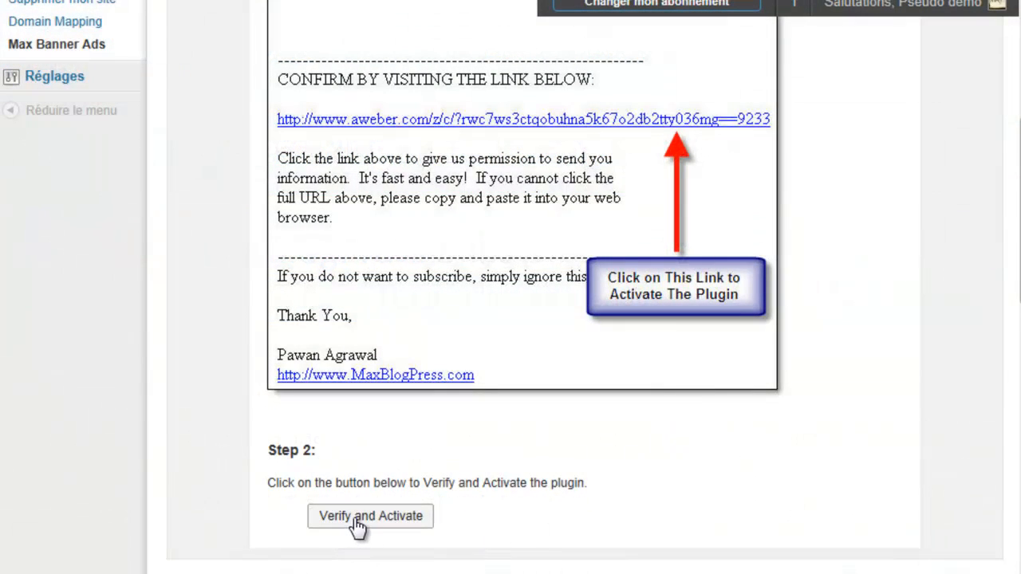
Complete Step 2 by verifying and activating Max Banner Ads.
{"action": "left_click", "coordinate": [356, 518]}
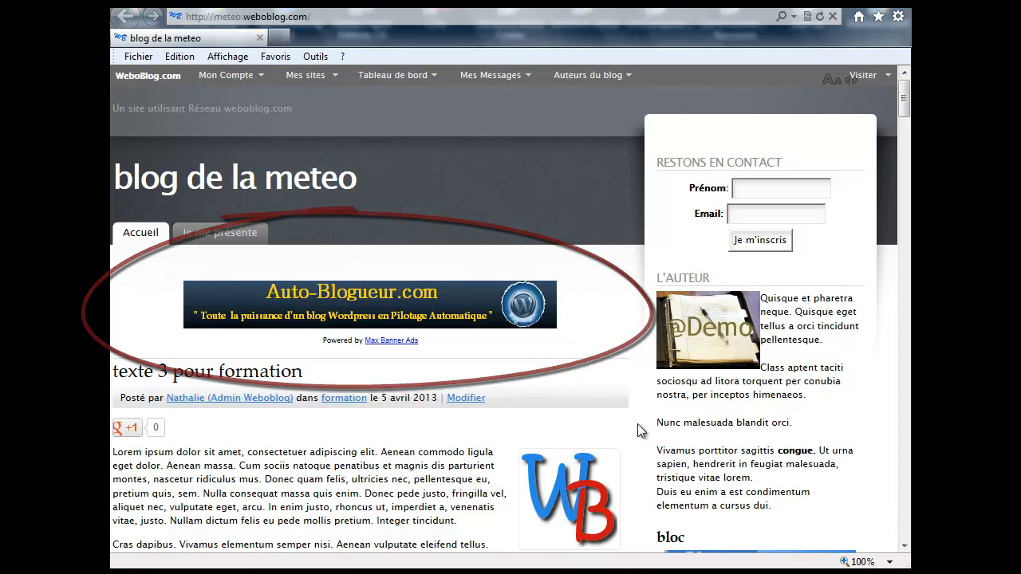
Scroll through the blog de la meteo home page to view the post and sidebar banners.
{"action": "scroll", "coordinate": [609, 181], "scroll_direction": "down", "scroll_amount": 3}
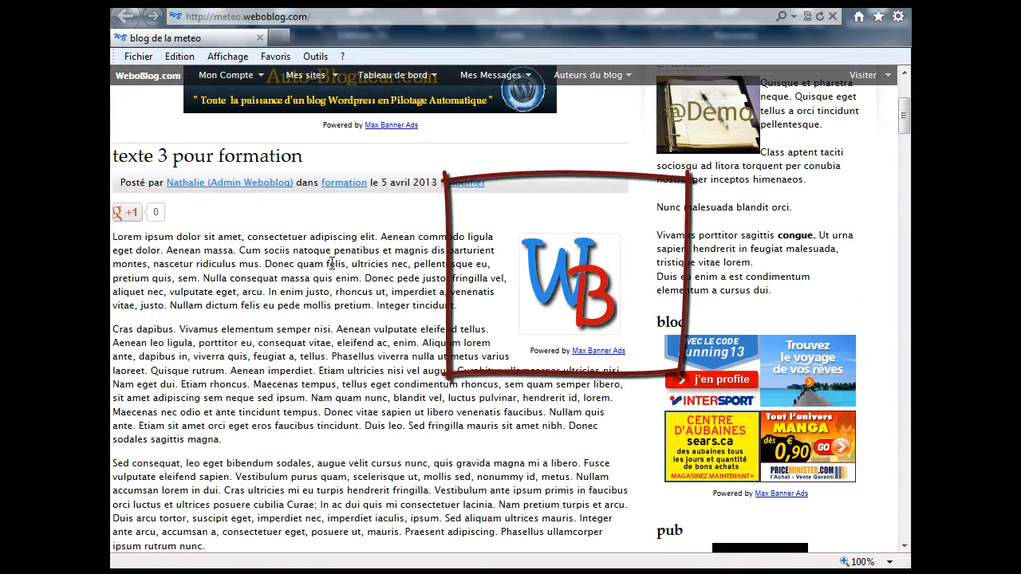
{"action": "mouse_move", "coordinate": [903, 123]}
{"action": "left_mouse_down"}
{"action": "mouse_move", "coordinate": [899, 243]}
{"action": "mouse_move", "coordinate": [895, 129]}
{"action": "left_mouse_up"}
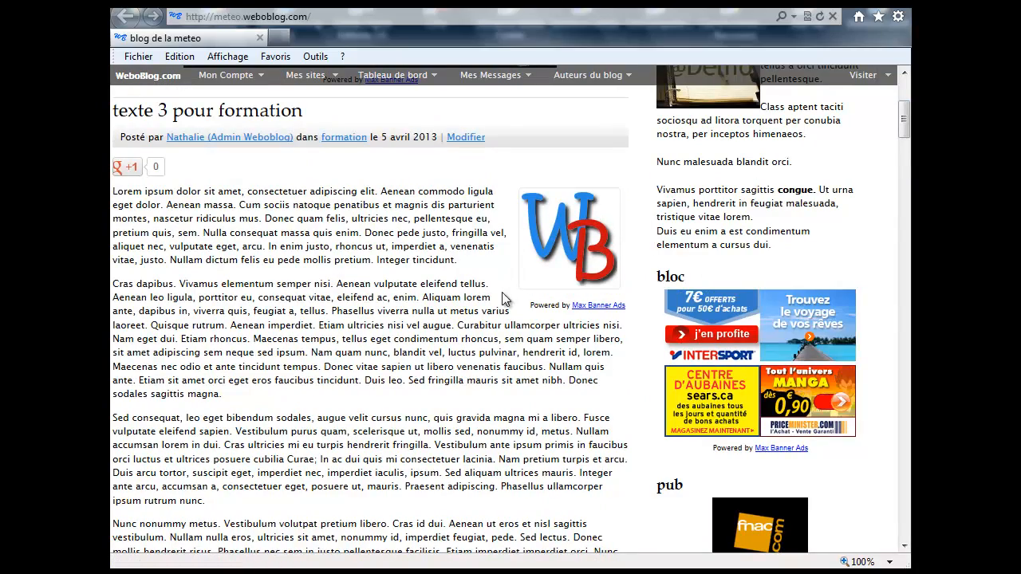
{"action": "mouse_move", "coordinate": [905, 118]}
{"action": "left_mouse_down"}
{"action": "mouse_move", "coordinate": [901, 209]}
{"action": "mouse_move", "coordinate": [898, 102]}
{"action": "mouse_move", "coordinate": [903, 155]}
{"action": "mouse_move", "coordinate": [903, 130]}
{"action": "left_mouse_up"}
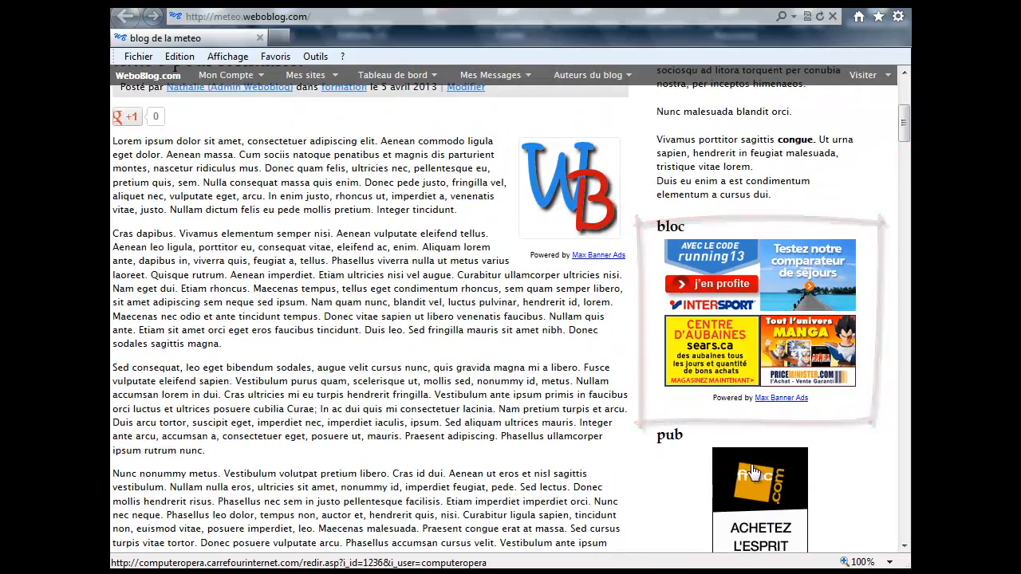
{"action": "left_click_drag", "start_coordinate": [902, 130], "coordinate": [902, 528]}
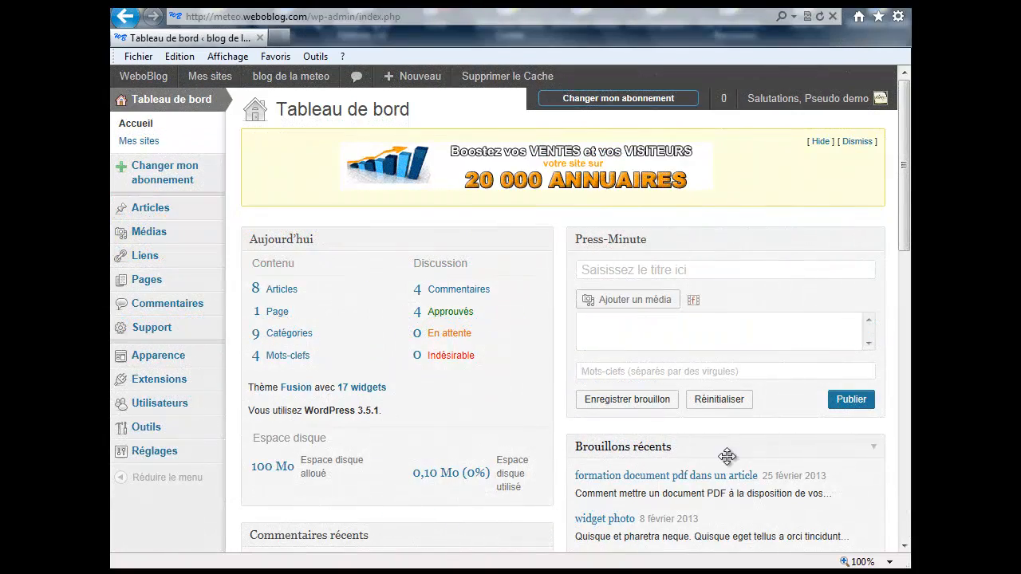
Open the Max Banner Ads management page under Outils and start a new ad zone.
{"action": "mouse_move", "coordinate": [191, 425]}
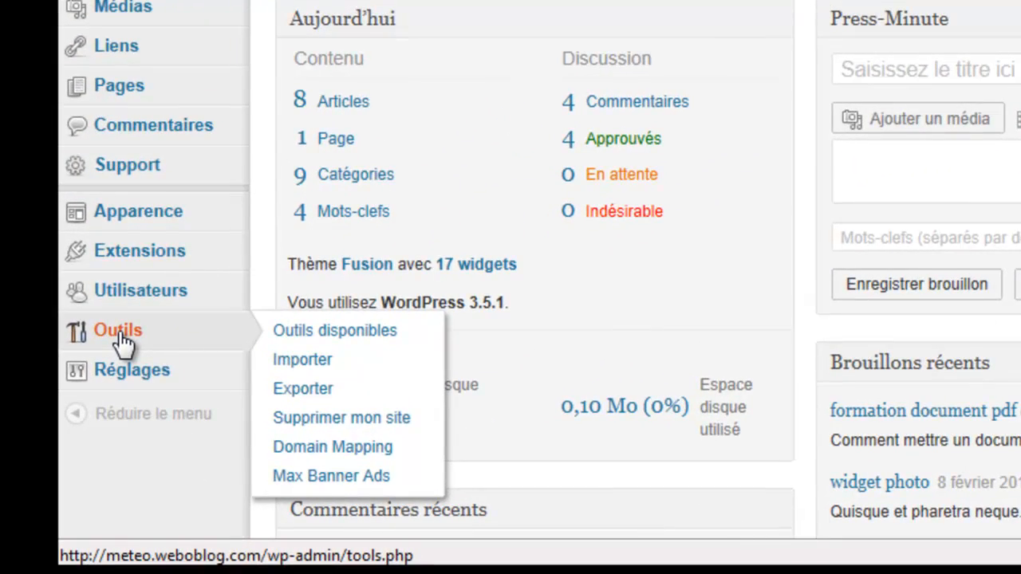
{"action": "left_click", "coordinate": [339, 480]}
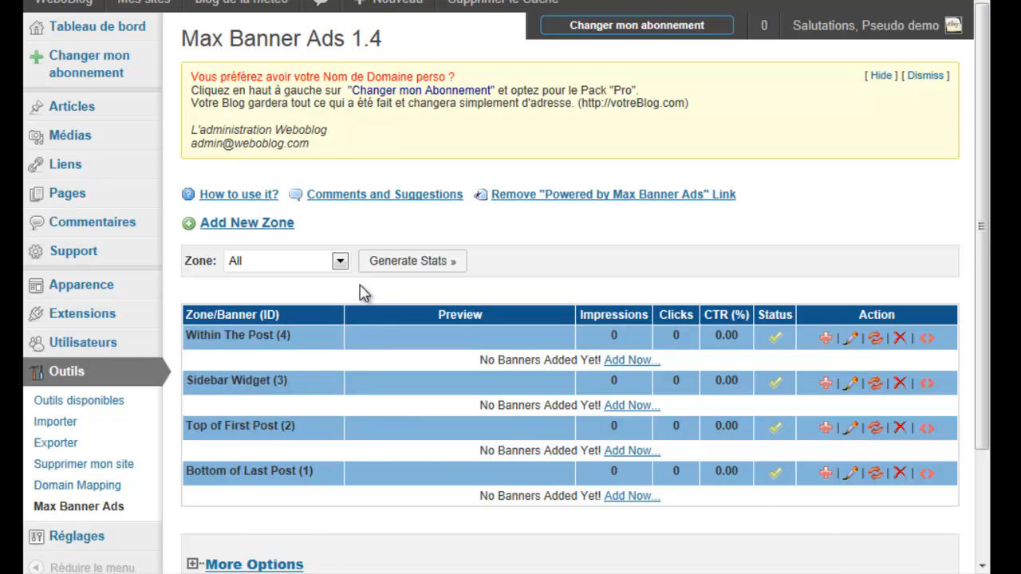
{"action": "left_click", "coordinate": [234, 232]}
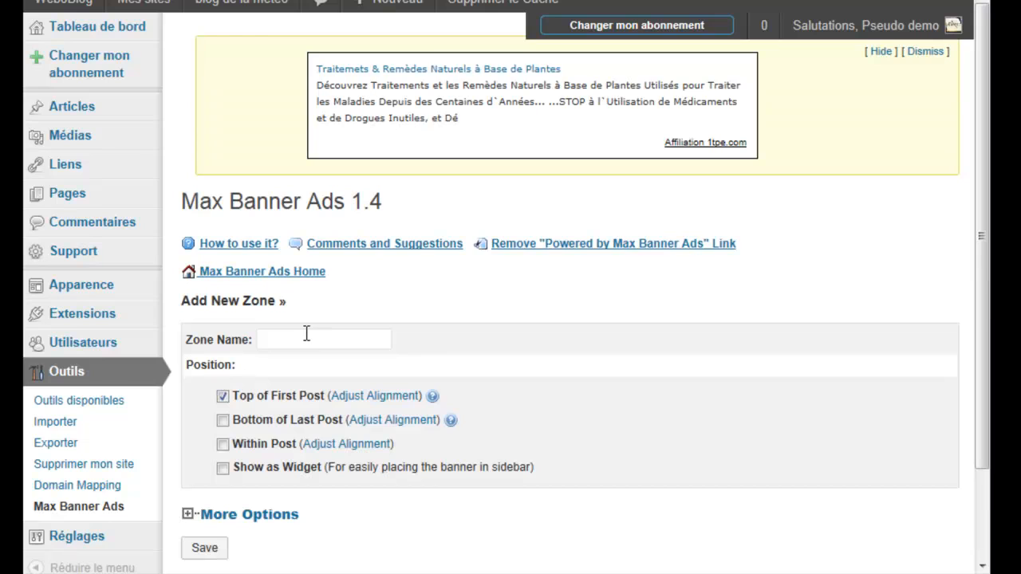
Name the new zone 'haut', place it at Top of First Post, and keep Center alignment.
{"action": "left_click", "coordinate": [307, 334]}
{"action": "type", "text": "haut"}
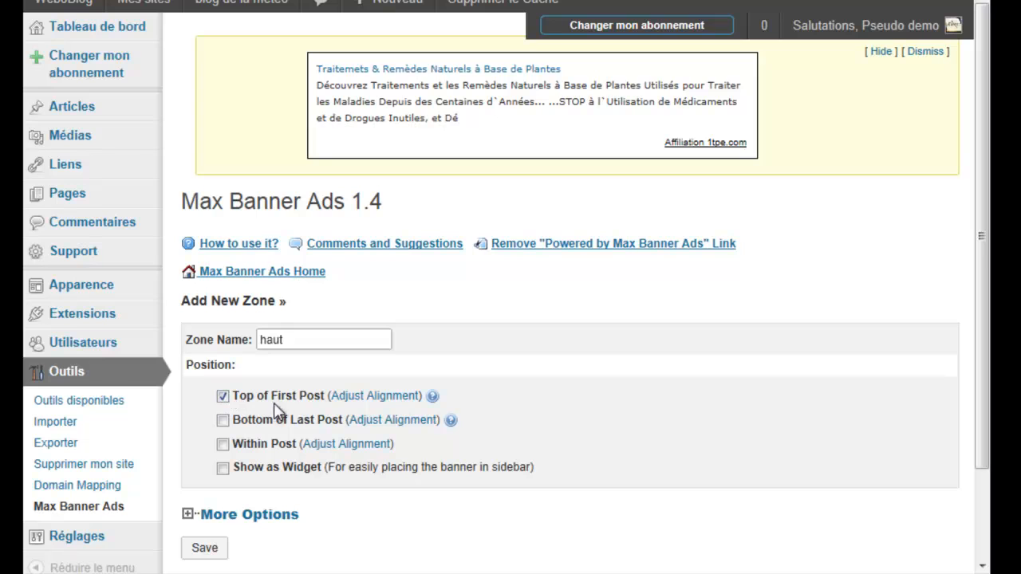
{"action": "left_click", "coordinate": [368, 399]}
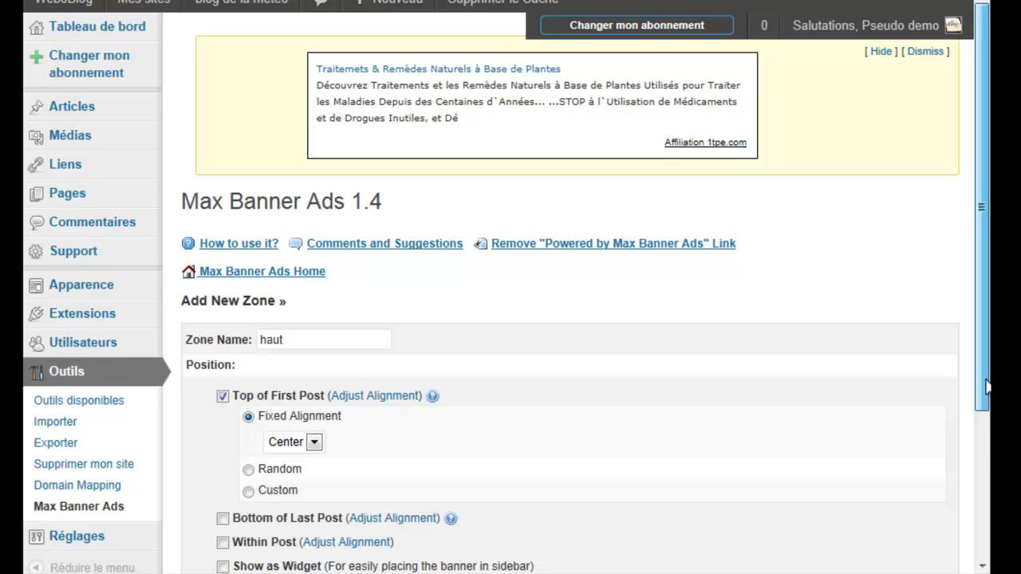
{"action": "scroll", "coordinate": [917, 418], "scroll_direction": "down", "scroll_amount": 1}
{"action": "left_click", "coordinate": [314, 396]}
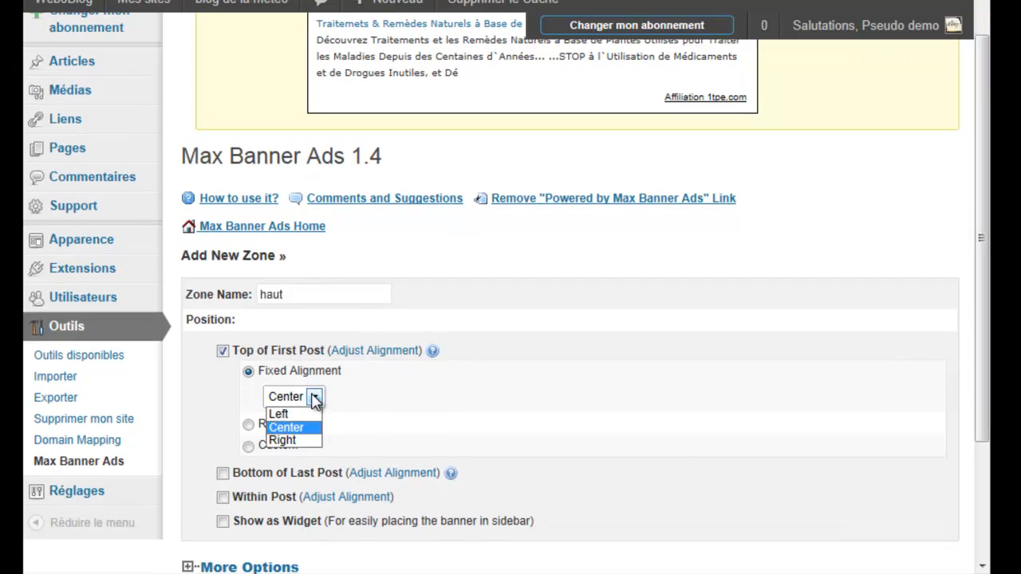
{"action": "left_click", "coordinate": [351, 389]}
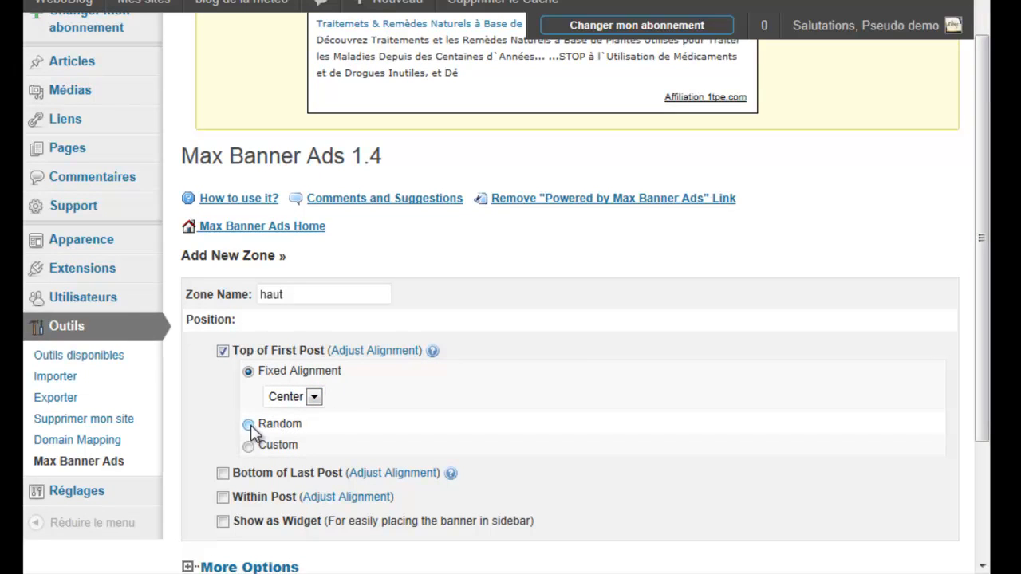
Check the custom before/after code option, revert to Fixed Alignment Center, and expand More Options.
{"action": "left_click", "coordinate": [249, 446]}
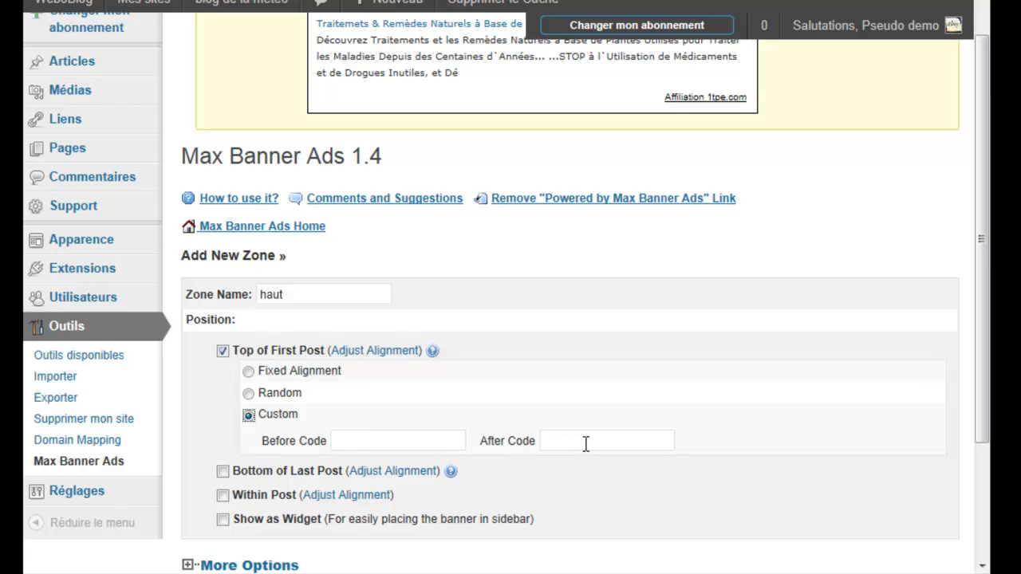
{"action": "left_click", "coordinate": [388, 441]}
{"action": "left_click", "coordinate": [554, 441]}
{"action": "left_click", "coordinate": [248, 372]}
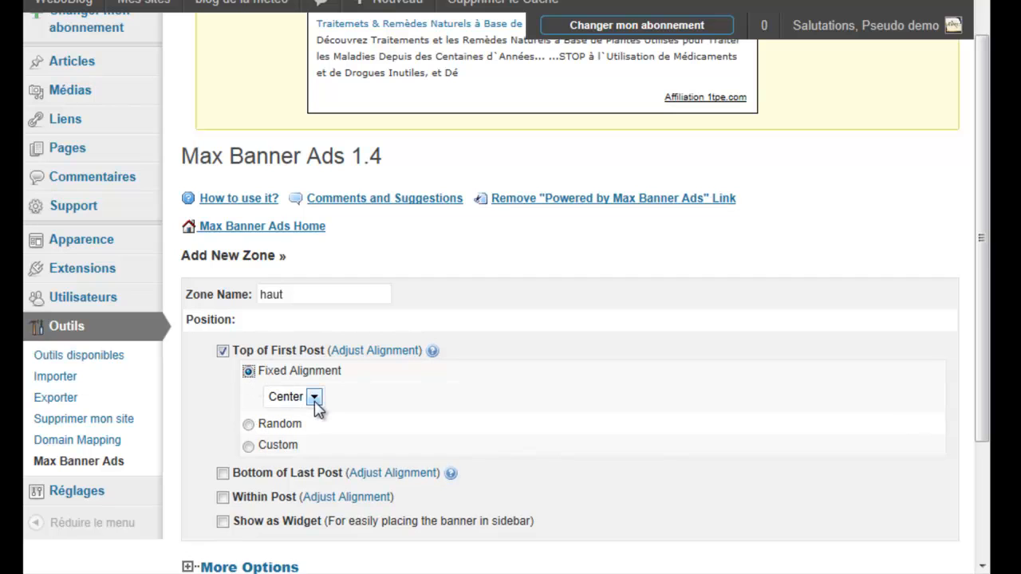
{"action": "scroll", "coordinate": [315, 404], "scroll_direction": "down", "scroll_amount": 3}
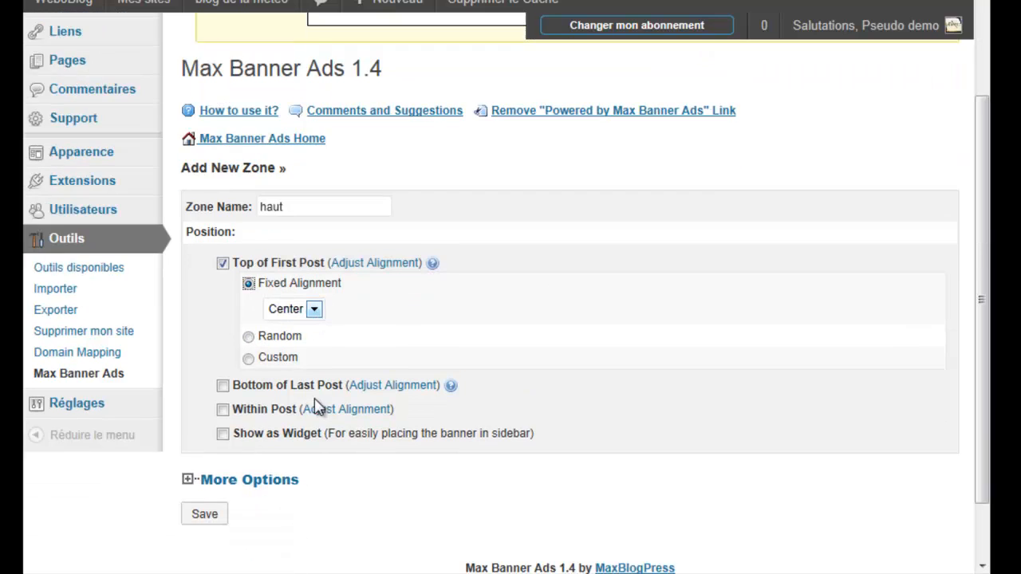
{"action": "left_click", "coordinate": [284, 407]}
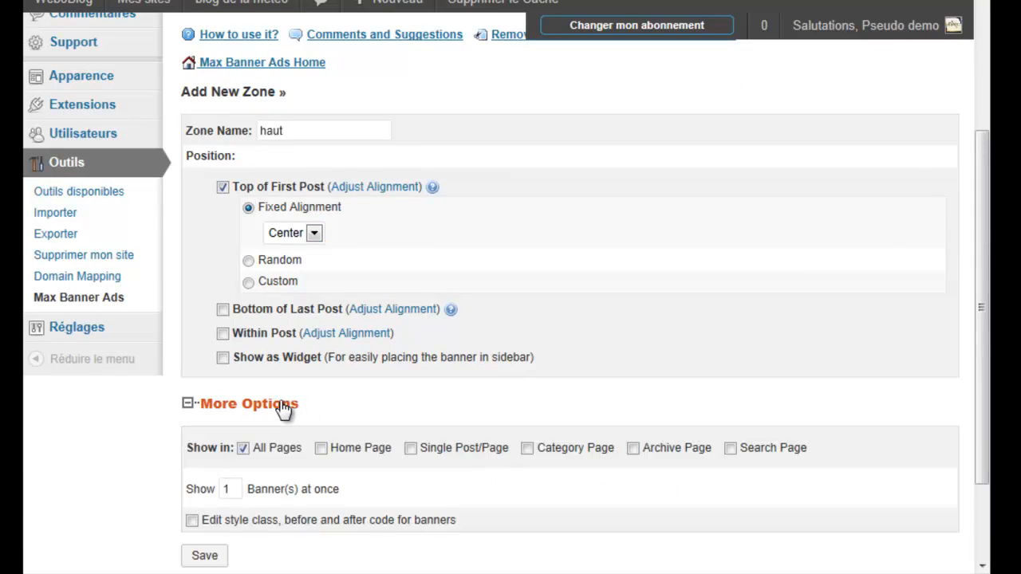
Keep the haut zone at 1 banner on All Pages and save it.
{"action": "scroll", "coordinate": [124, 482], "scroll_direction": "down", "scroll_amount": 2}
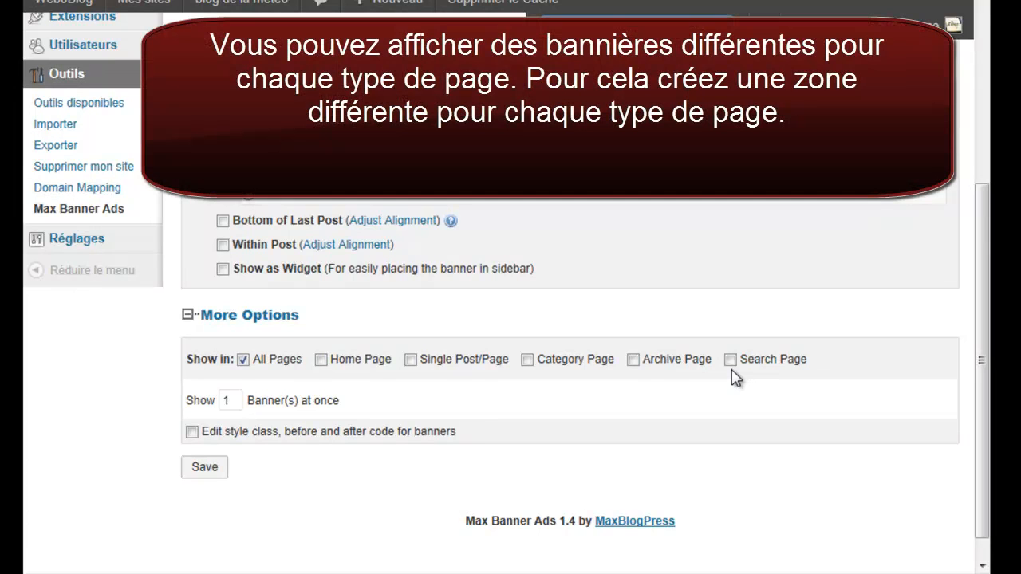
{"action": "double_click", "coordinate": [224, 401]}
{"action": "left_click", "coordinate": [369, 402]}
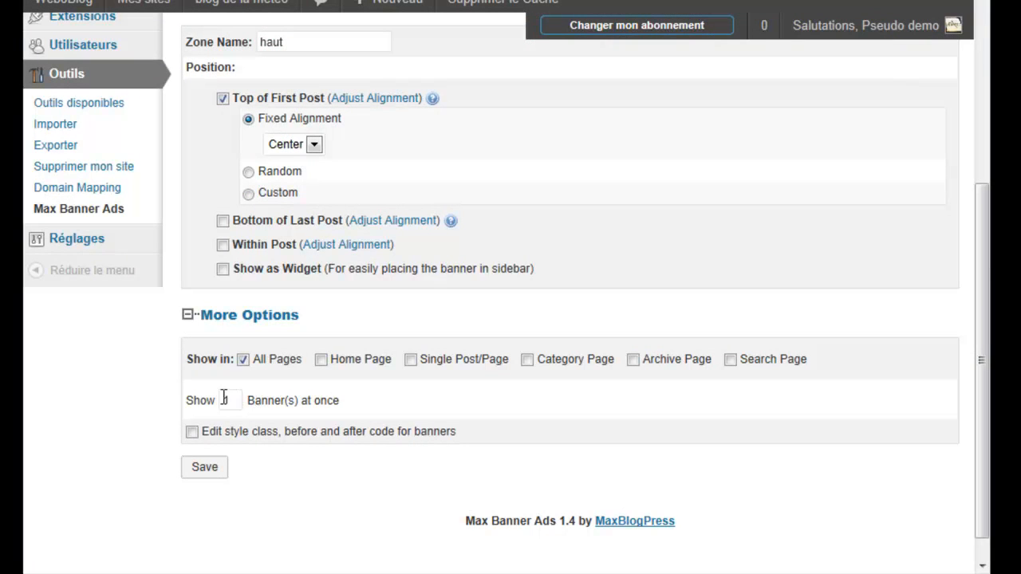
{"action": "left_click", "coordinate": [205, 469]}
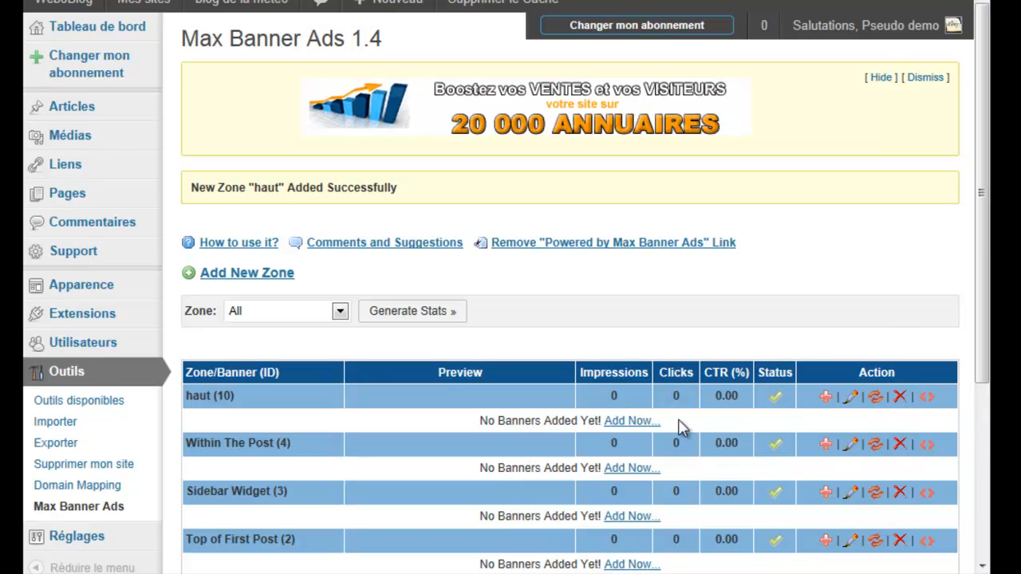
Add a text/Javascript ad named 'bann1haut' to the haut zone.
{"action": "left_click", "coordinate": [632, 422]}
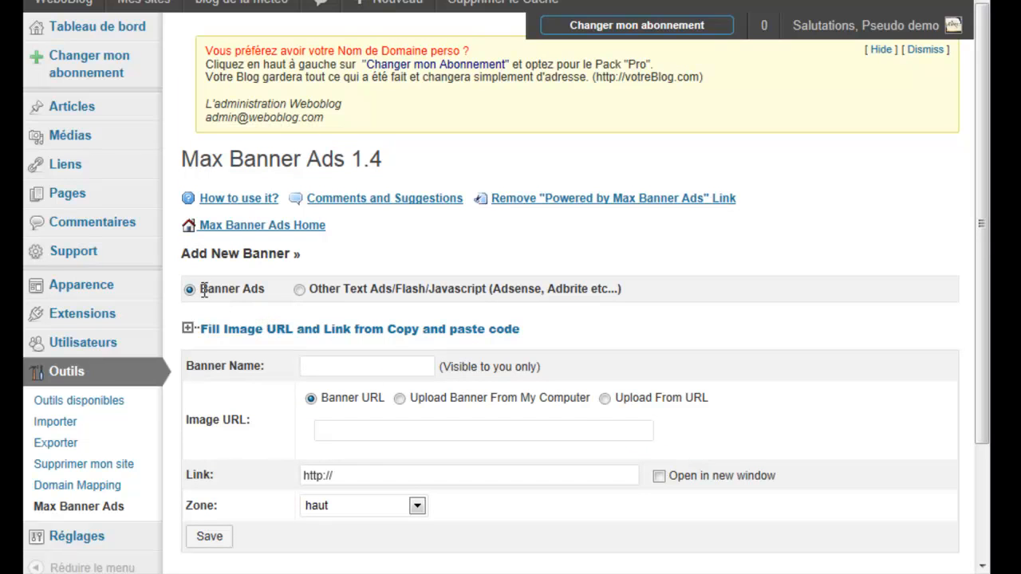
{"action": "left_click", "coordinate": [338, 431]}
{"action": "left_click", "coordinate": [340, 475]}
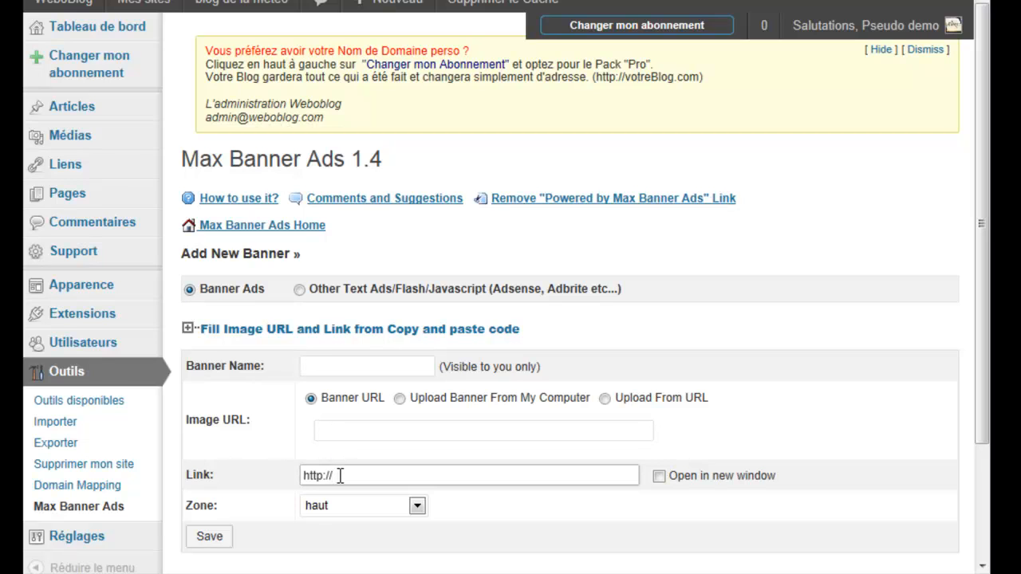
{"action": "left_click", "coordinate": [300, 290]}
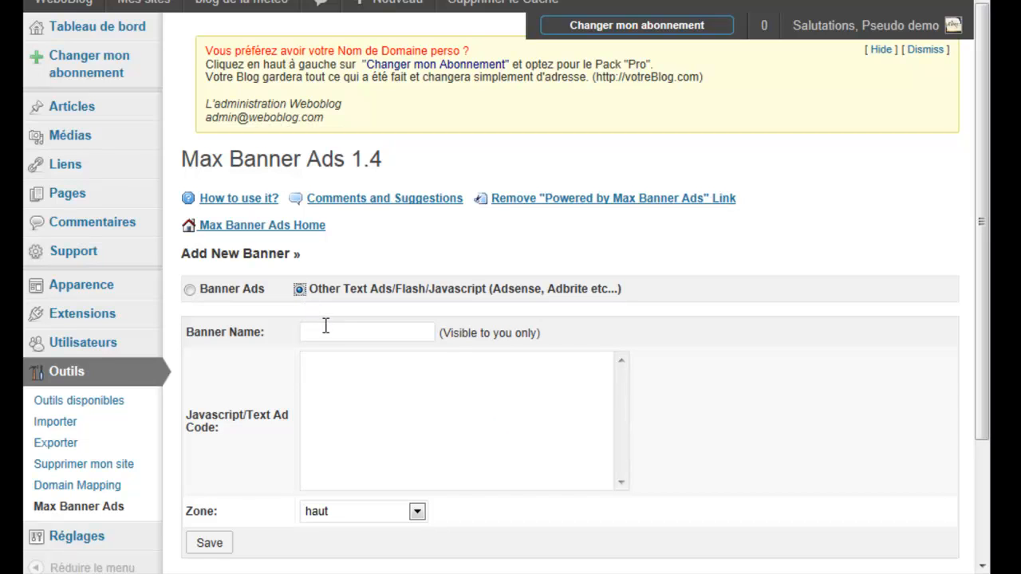
{"action": "left_click", "coordinate": [326, 332]}
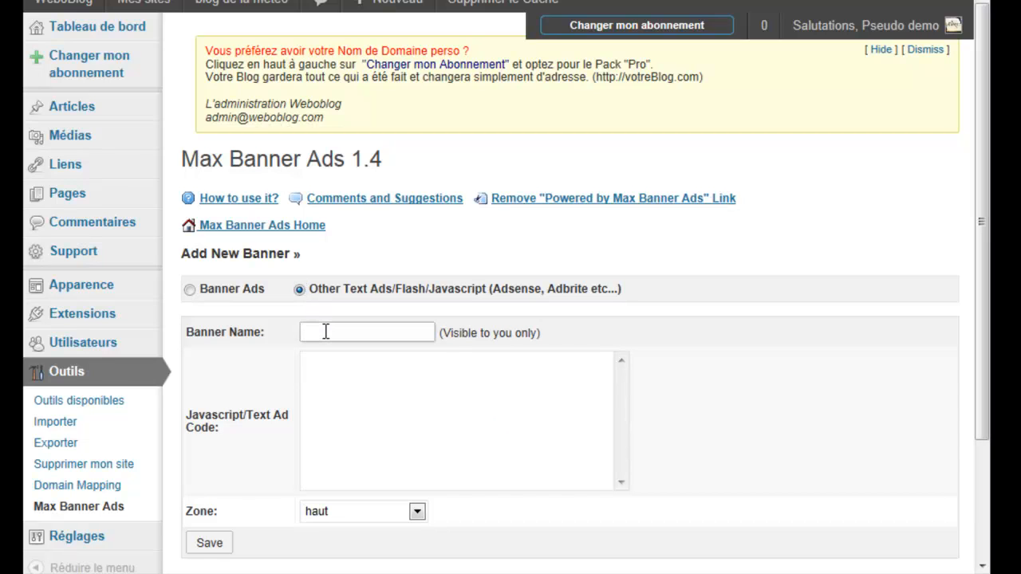
{"action": "type", "text": "bann1hau"}
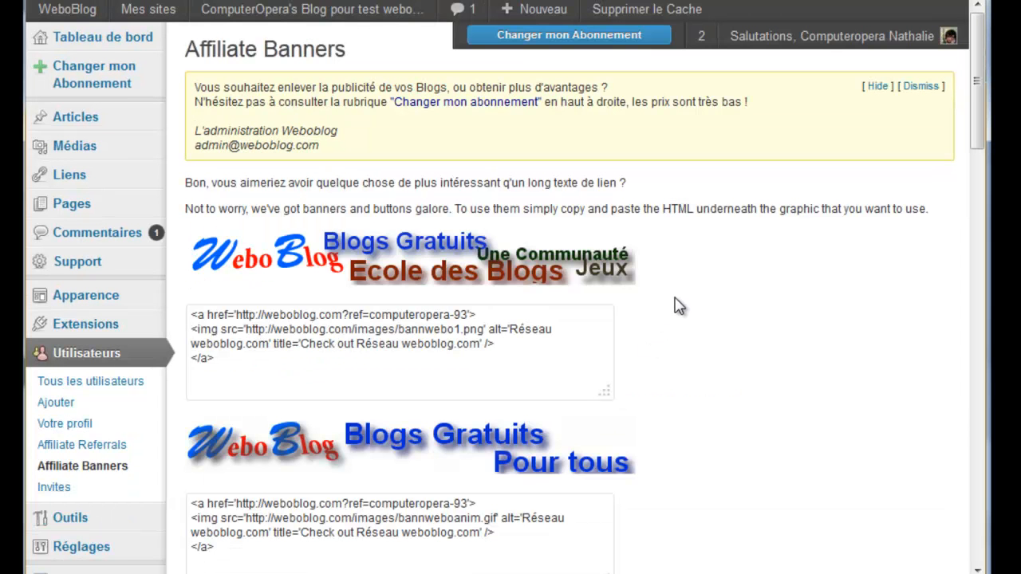
Copy the first WeboBlog banner's HTML code and place the caret in the empty ad code box.
{"action": "mouse_move", "coordinate": [978, 128]}
{"action": "left_mouse_down"}
{"action": "mouse_move", "coordinate": [978, 178]}
{"action": "mouse_move", "coordinate": [980, 146]}
{"action": "left_mouse_up"}
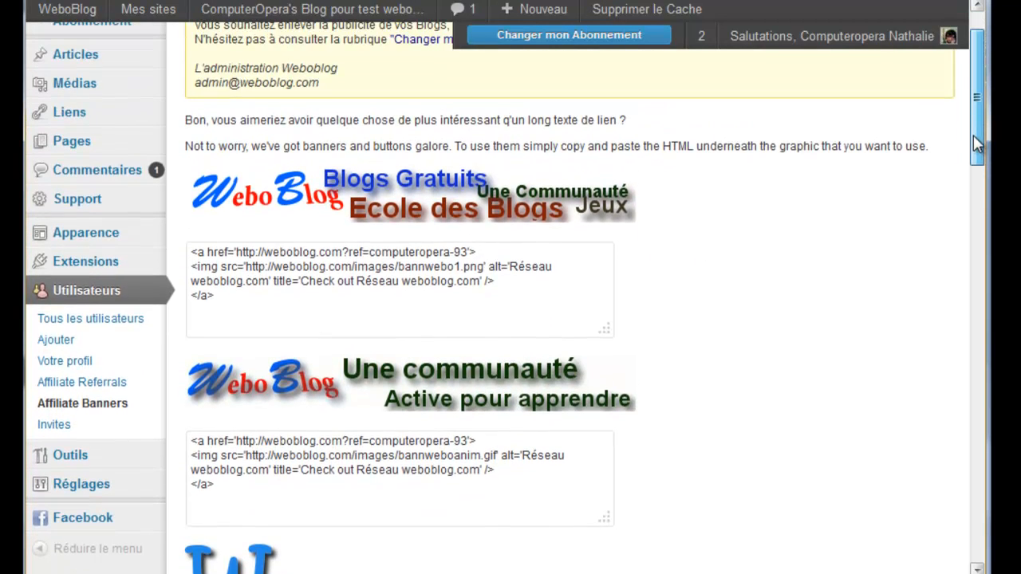
{"action": "left_click_drag", "start_coordinate": [230, 307], "coordinate": [188, 256]}
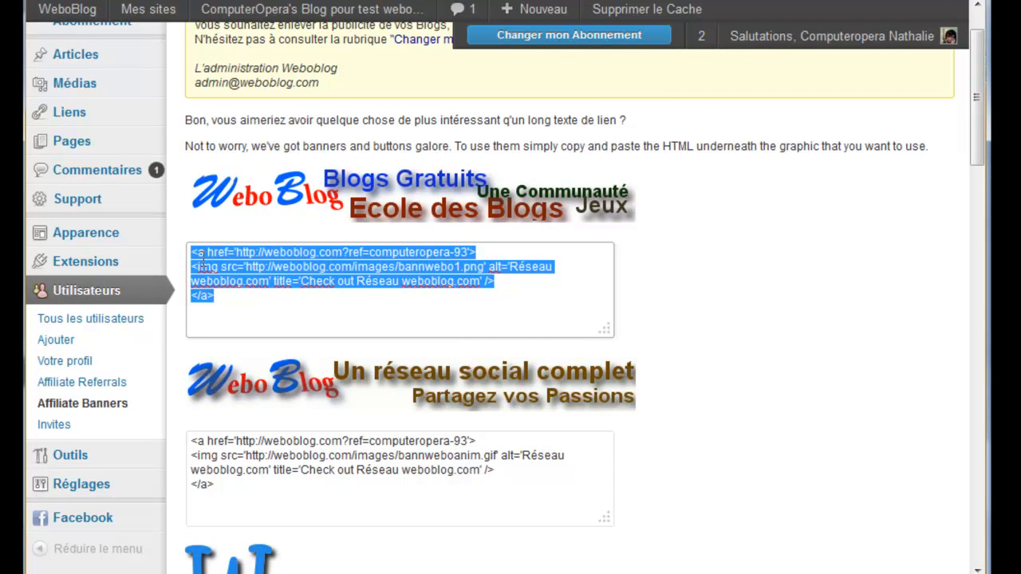
{"action": "right_click", "coordinate": [203, 263]}
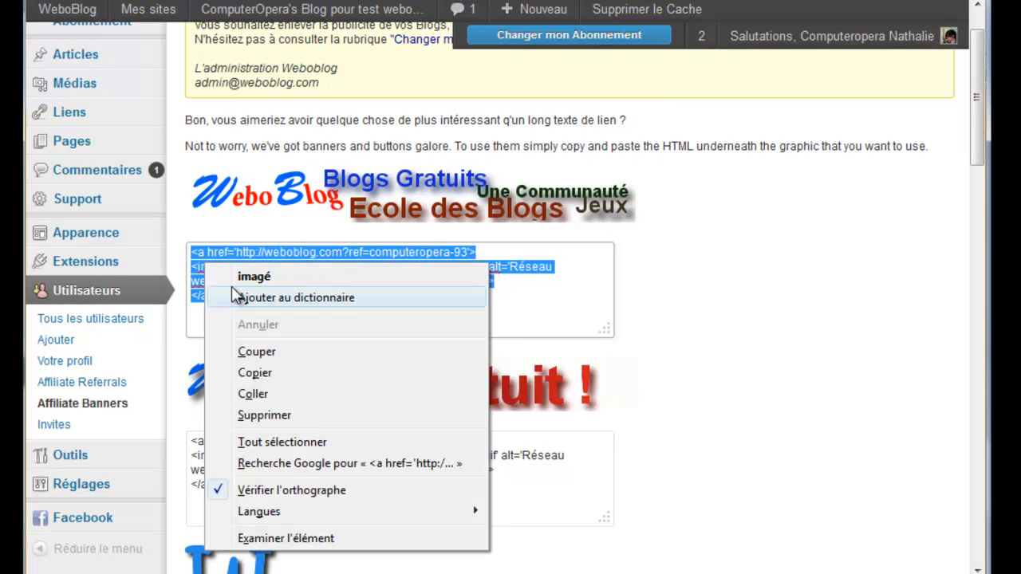
{"action": "left_click", "coordinate": [258, 372]}
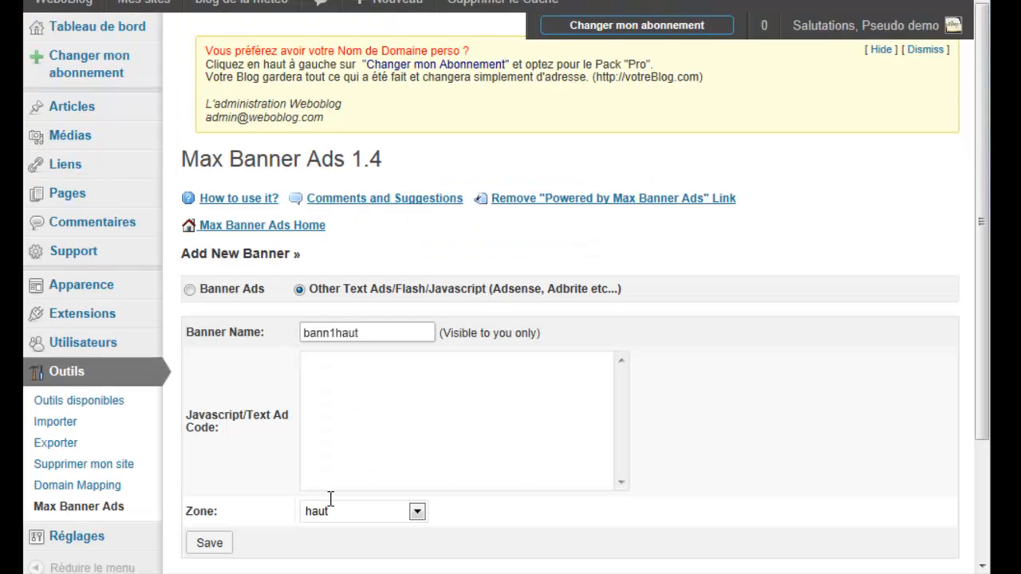
{"action": "left_click", "coordinate": [312, 389]}
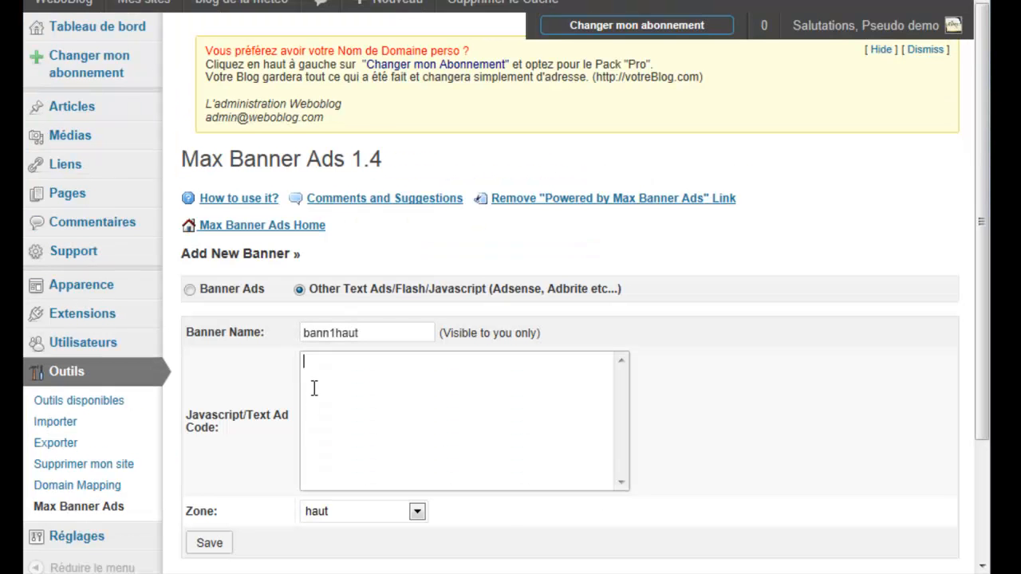
Paste the Weboblog banner code into the ad code box and keep the haut zone.
{"action": "right_click", "coordinate": [320, 387]}
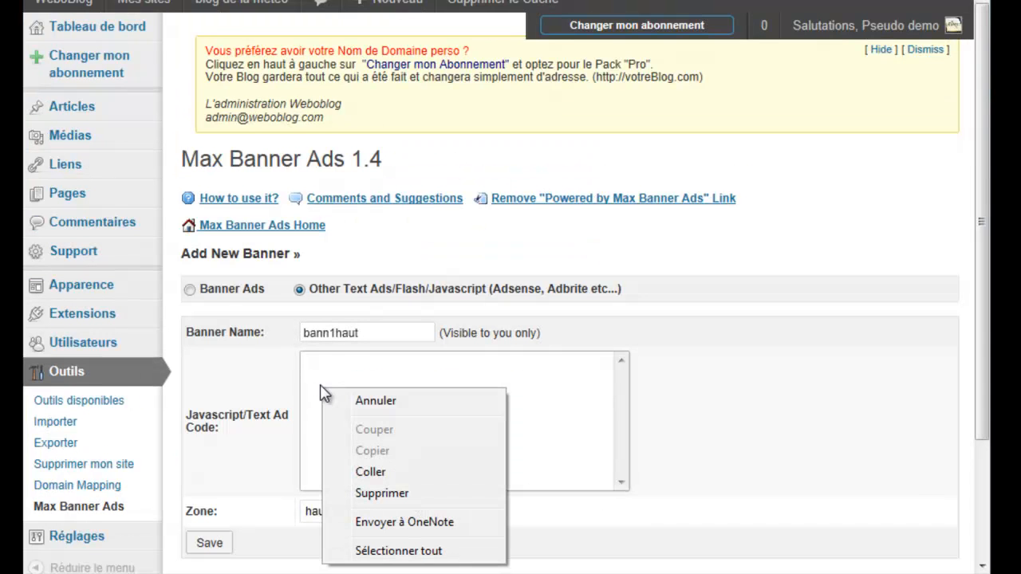
{"action": "left_click", "coordinate": [366, 471]}
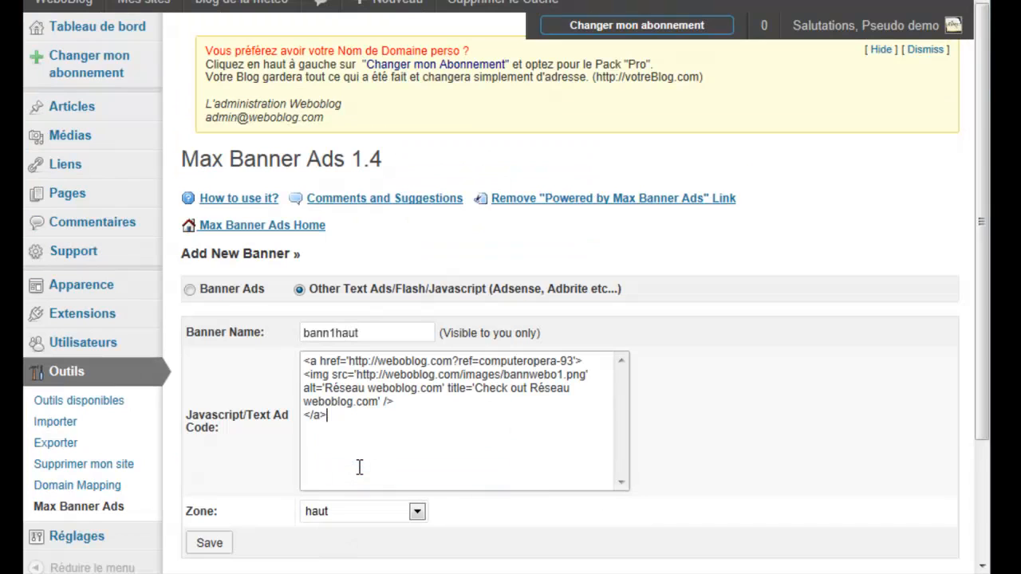
{"action": "left_click", "coordinate": [416, 512]}
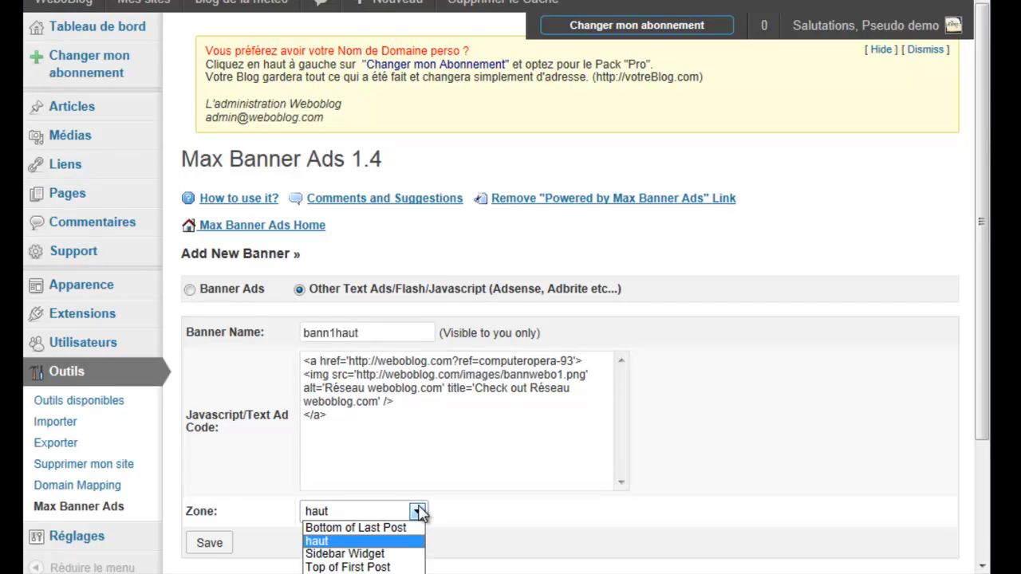
{"action": "left_click", "coordinate": [324, 542]}
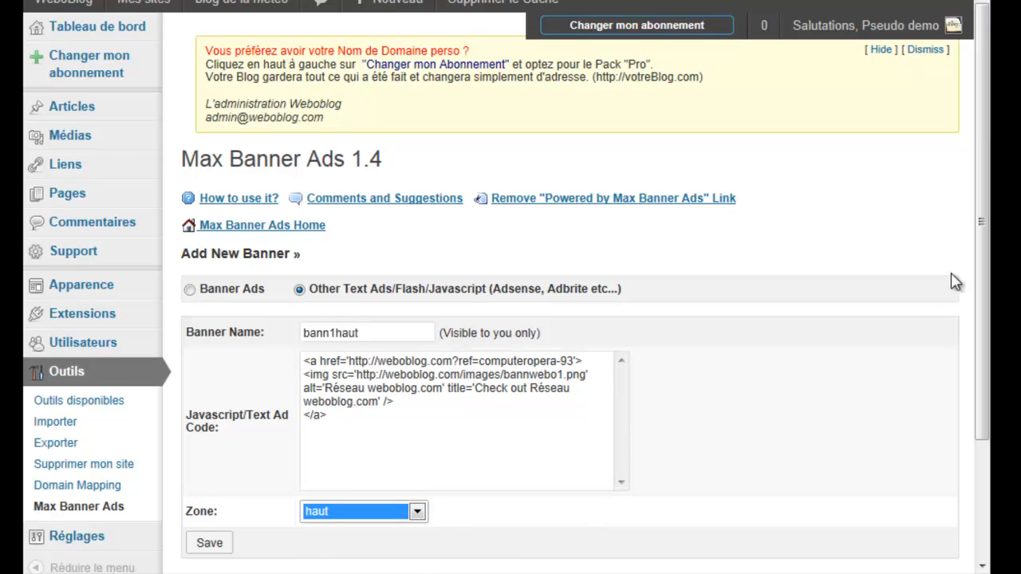
{"action": "scroll", "coordinate": [987, 267], "scroll_direction": "down", "scroll_amount": 3}
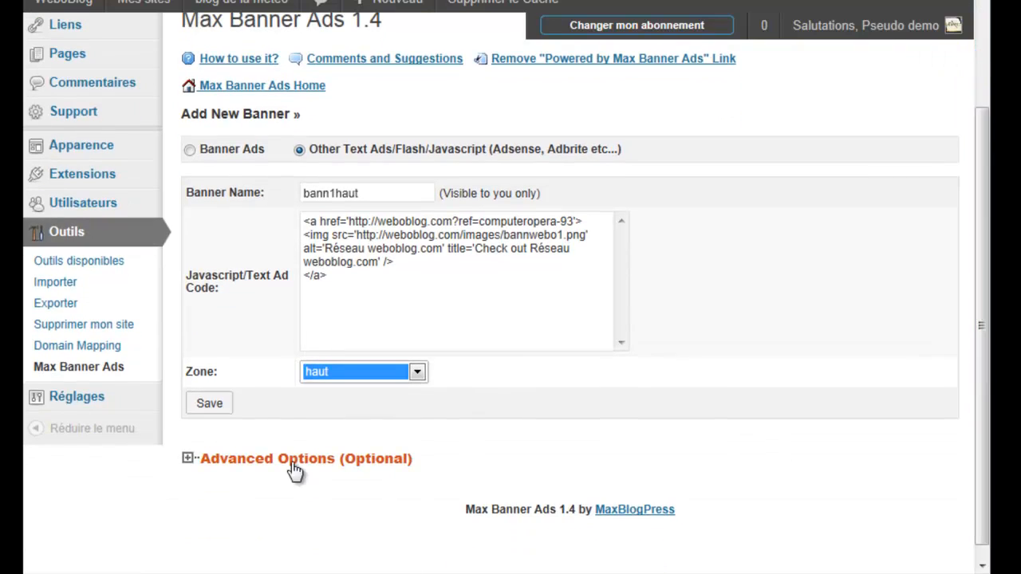
Leave the banner link as No Follow under Advanced Options and save the bann1haut ad.
{"action": "left_click", "coordinate": [295, 469]}
{"action": "scroll", "coordinate": [295, 469], "scroll_direction": "down", "scroll_amount": 2}
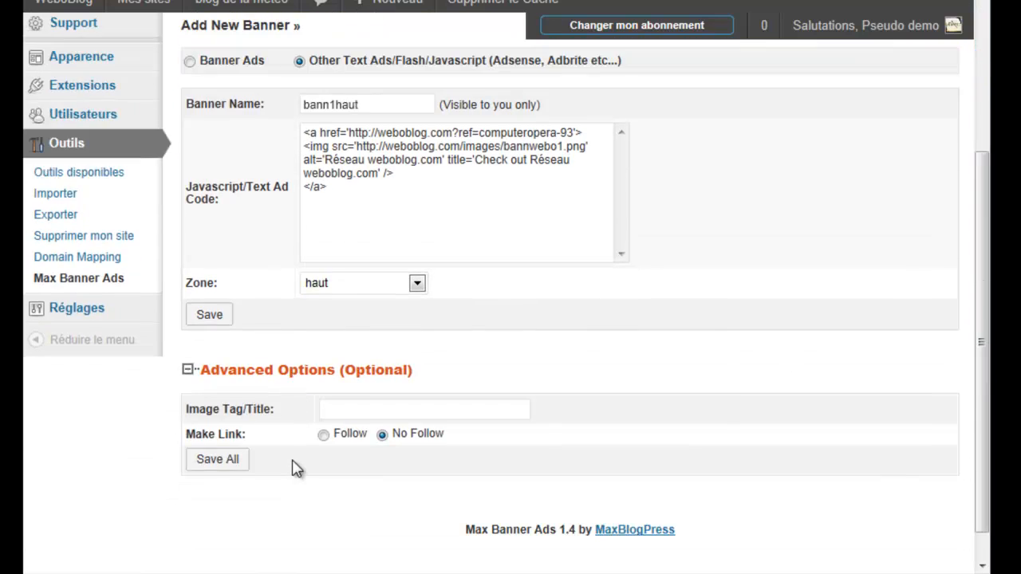
{"action": "left_click", "coordinate": [334, 408]}
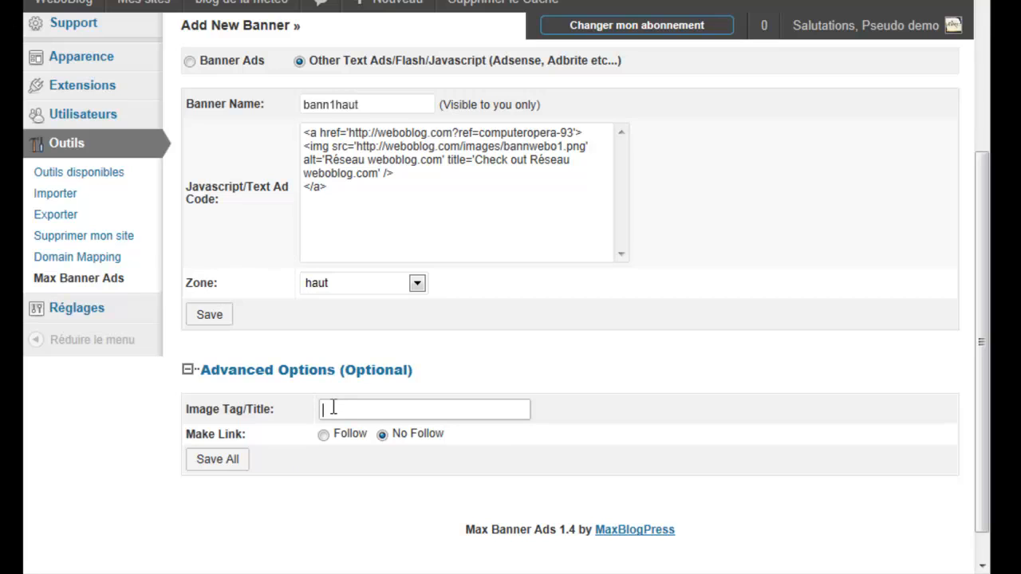
{"action": "left_click", "coordinate": [323, 436]}
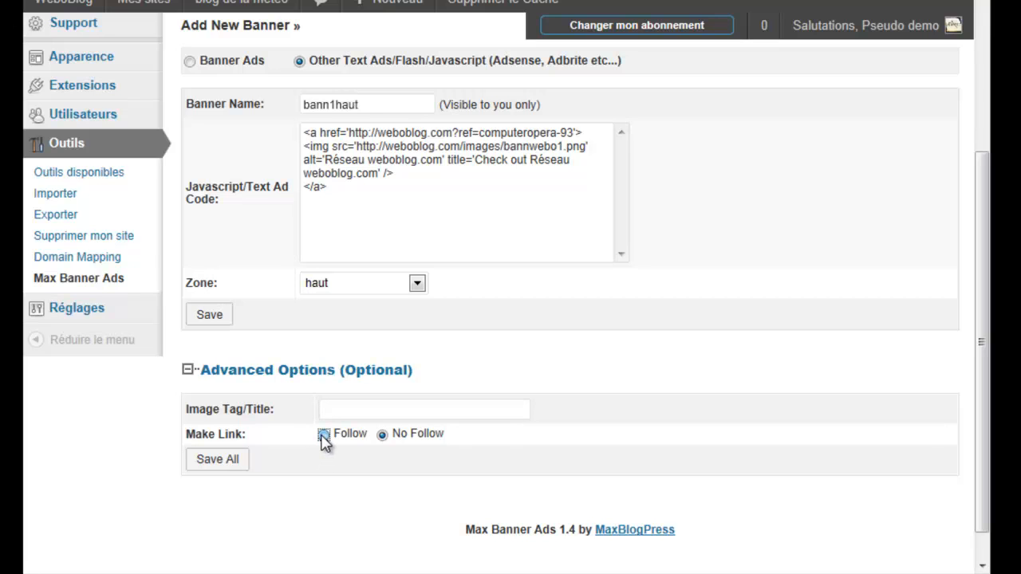
{"action": "left_click", "coordinate": [383, 436]}
{"action": "left_click", "coordinate": [383, 435]}
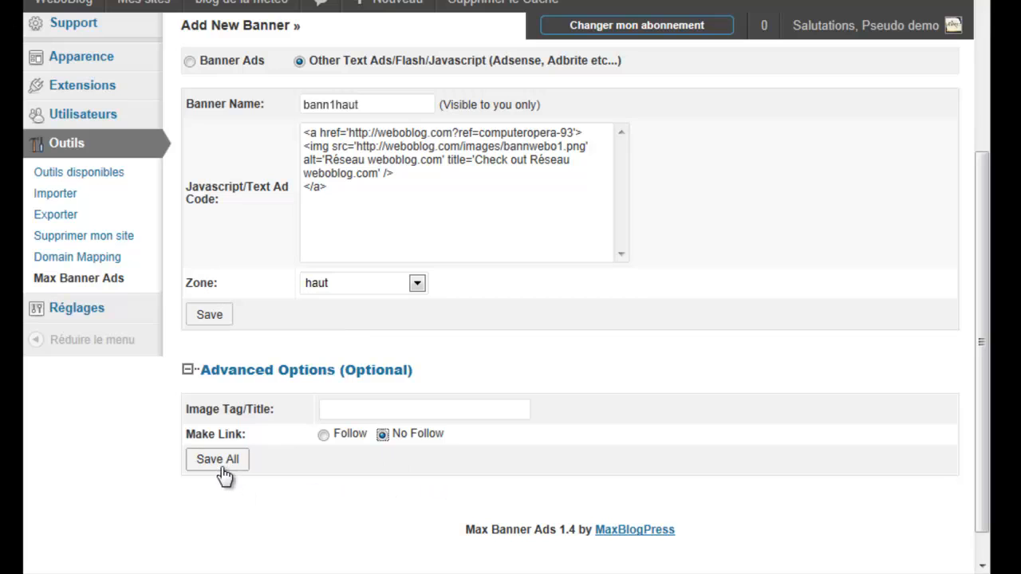
{"action": "left_click", "coordinate": [336, 408]}
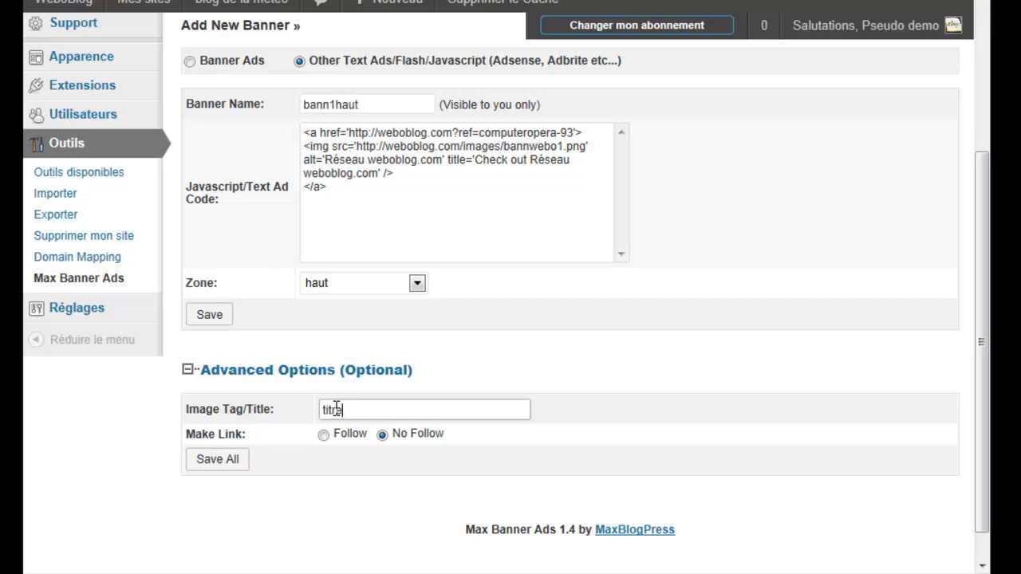
{"action": "left_click", "coordinate": [222, 466]}
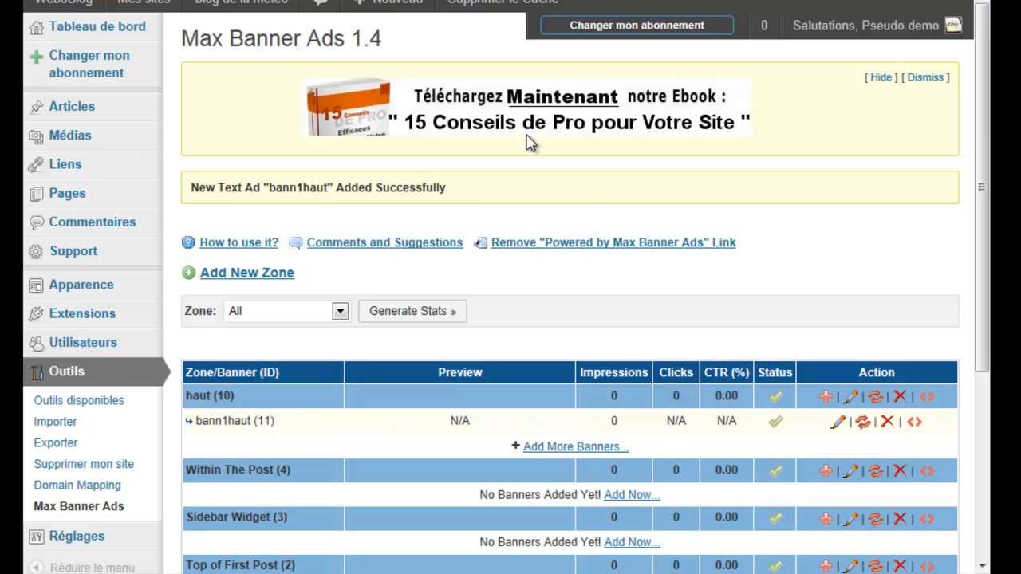
{"action": "mouse_move", "coordinate": [229, 10]}
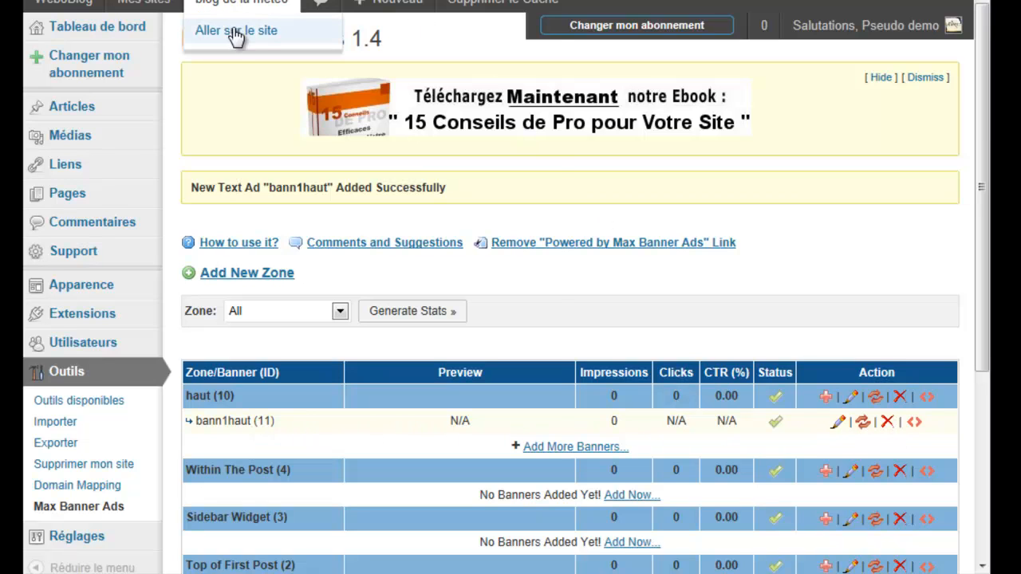
{"action": "right_click", "coordinate": [230, 29]}
{"action": "left_click", "coordinate": [272, 67]}
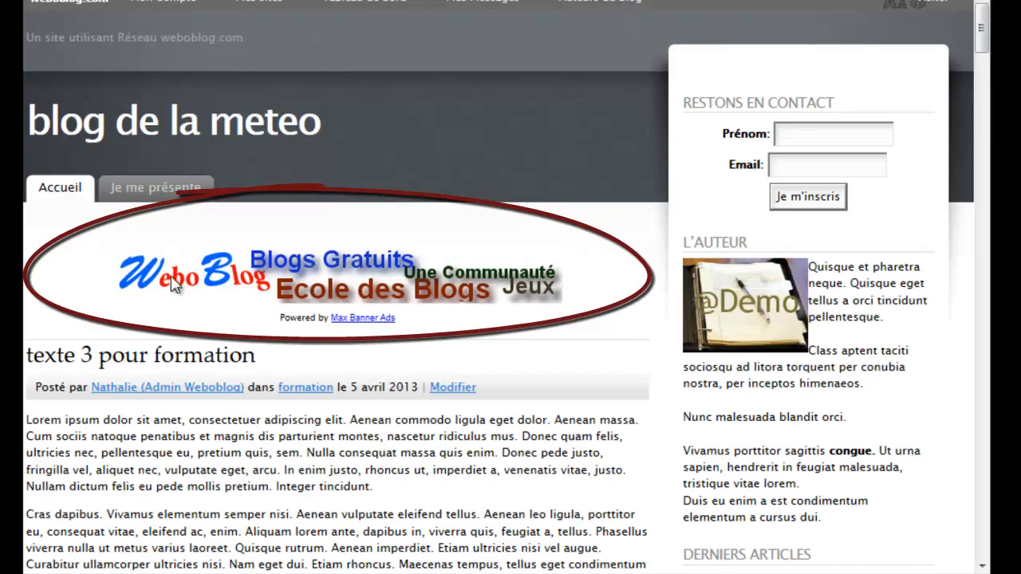
{"action": "left_click_drag", "start_coordinate": [982, 30], "coordinate": [966, 12]}
{"action": "scroll", "coordinate": [987, 527], "scroll_direction": "up", "scroll_amount": 1}
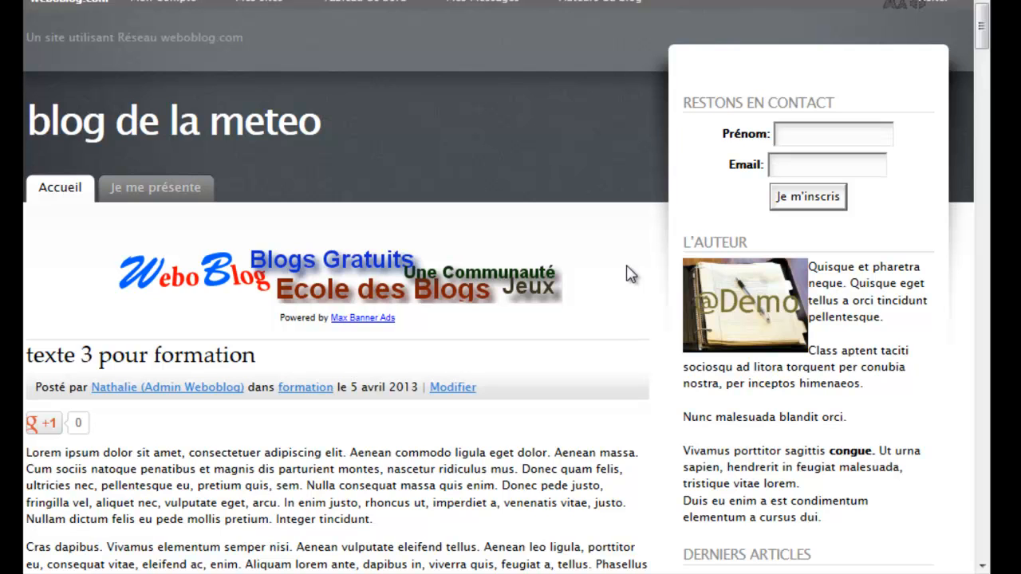
{"action": "left_click", "coordinate": [233, 1]}
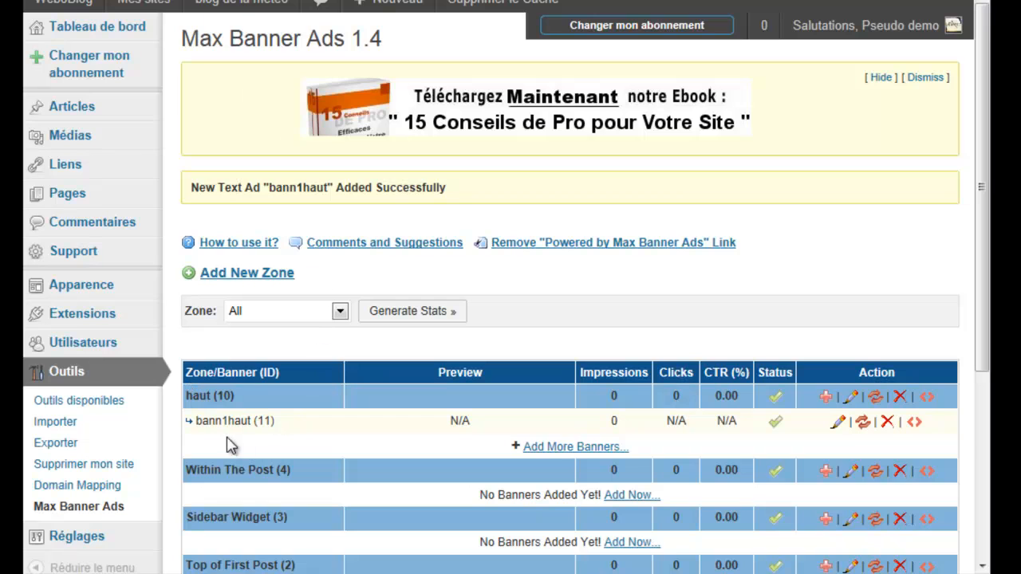
Add another image banner to the haut zone.
{"action": "left_click", "coordinate": [589, 452]}
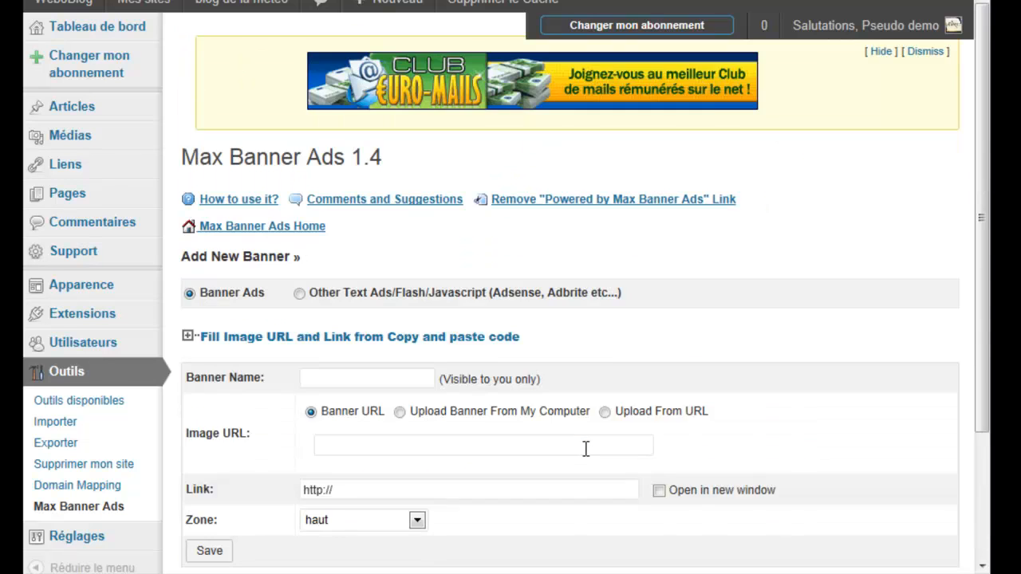
{"action": "left_click", "coordinate": [300, 294]}
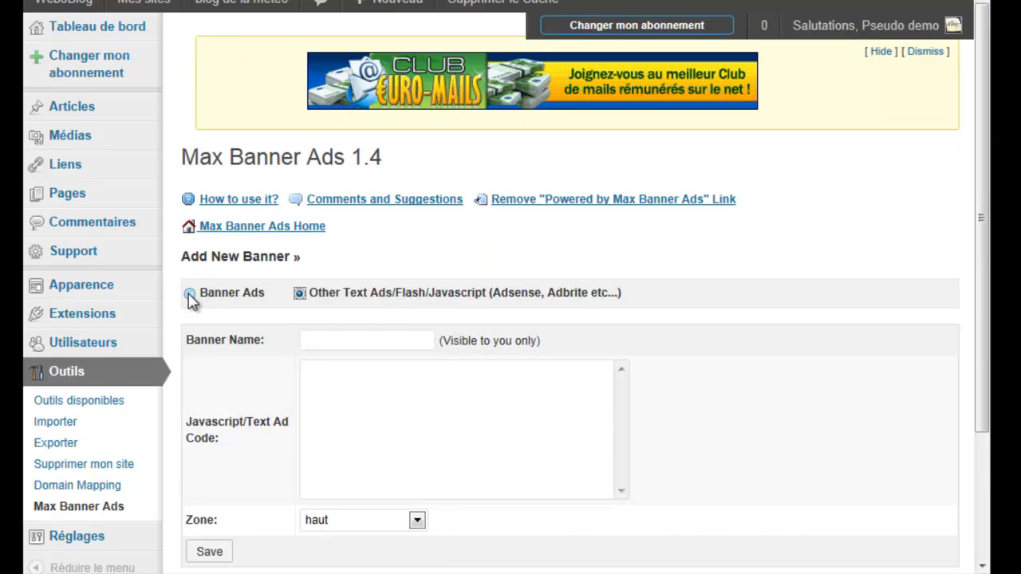
{"action": "left_click", "coordinate": [190, 294]}
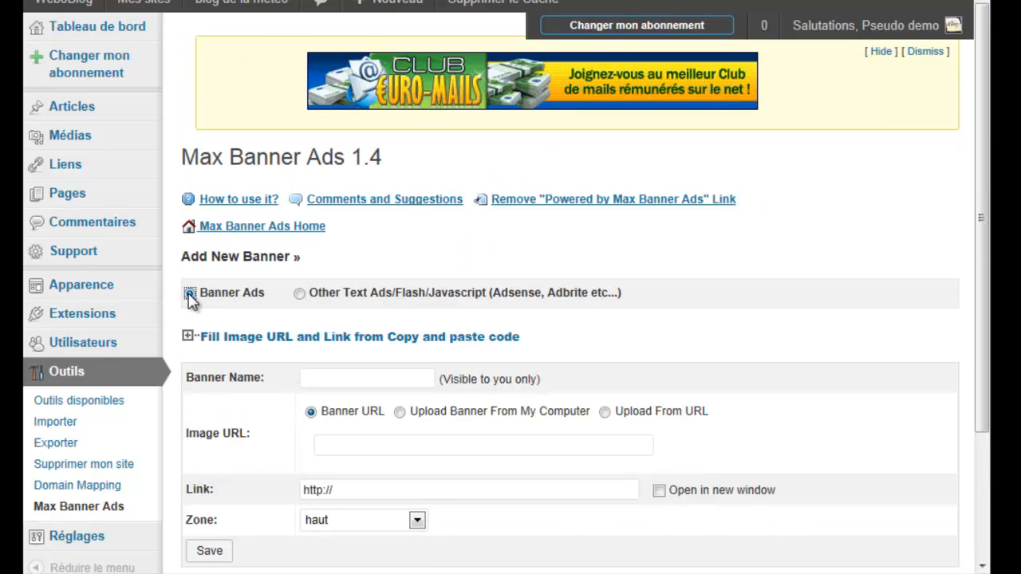
{"action": "left_click", "coordinate": [231, 342]}
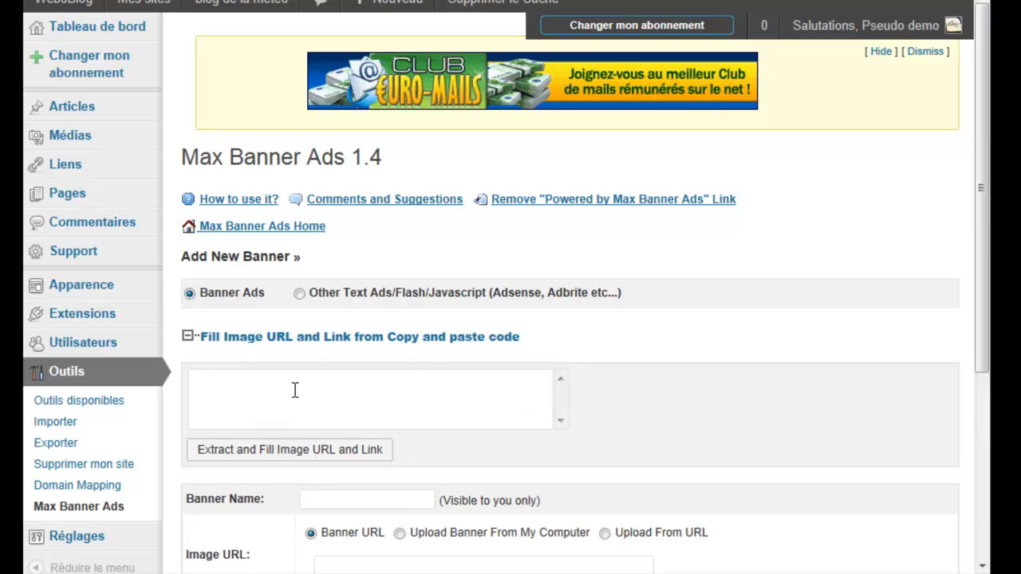
{"action": "left_click", "coordinate": [234, 341]}
{"action": "scroll", "coordinate": [258, 372], "scroll_direction": "down", "scroll_amount": 1}
Name the banner bann2haut and switch to the Slife-Marketing banner codes page.
{"action": "left_click", "coordinate": [321, 289]}
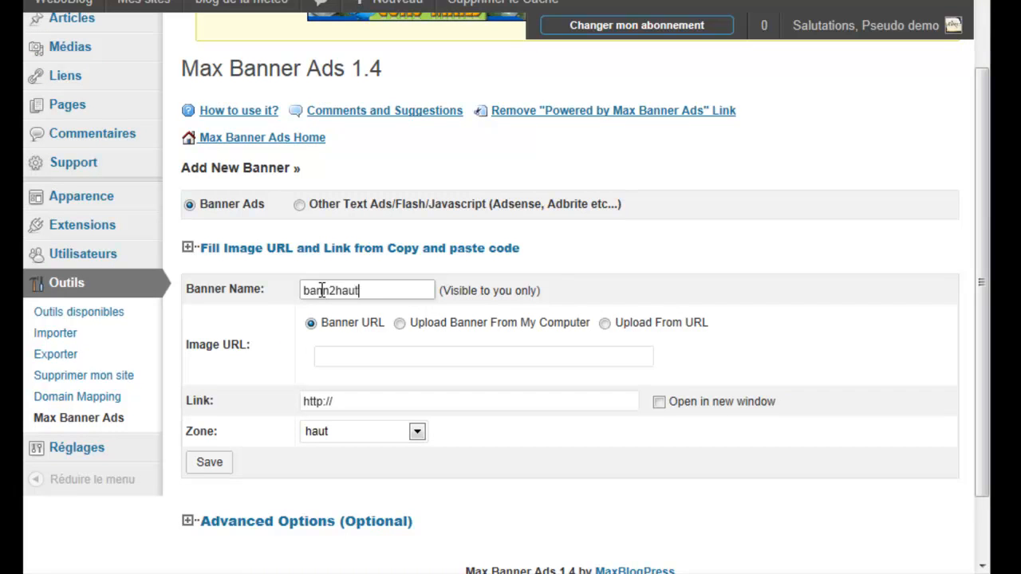
{"action": "left_click", "coordinate": [324, 355]}
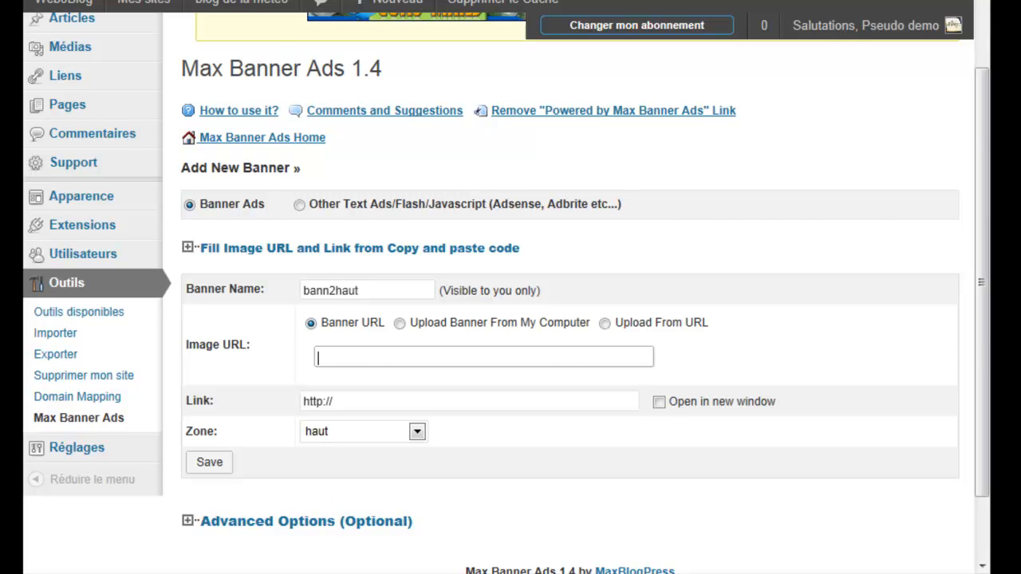
{"action": "left_click", "coordinate": [322, 572]}
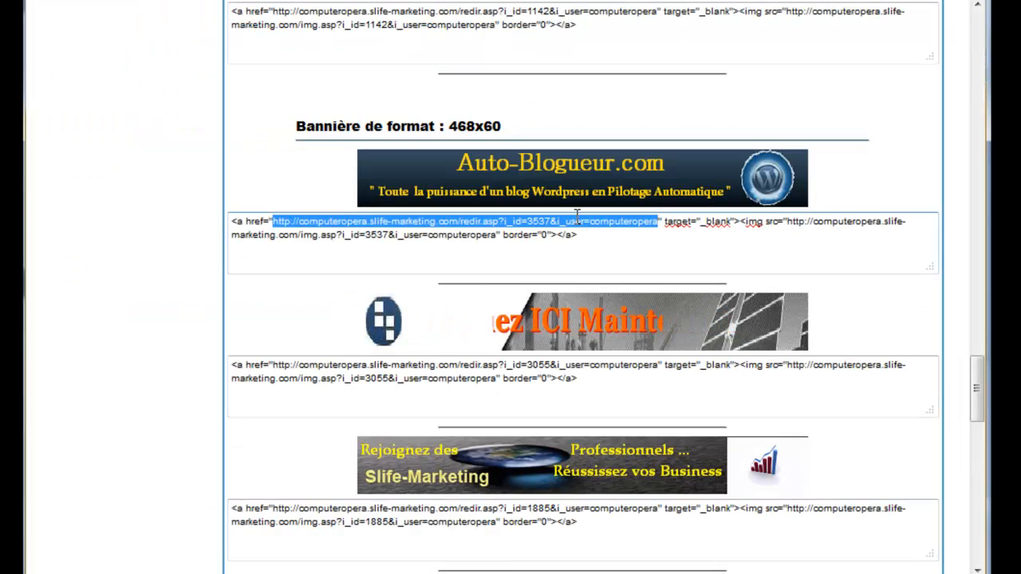
Copy the Auto-Blogueur image address from the banner code into the Image URL field.
{"action": "left_click", "coordinate": [789, 222]}
{"action": "left_click_drag", "start_coordinate": [788, 221], "coordinate": [493, 242]}
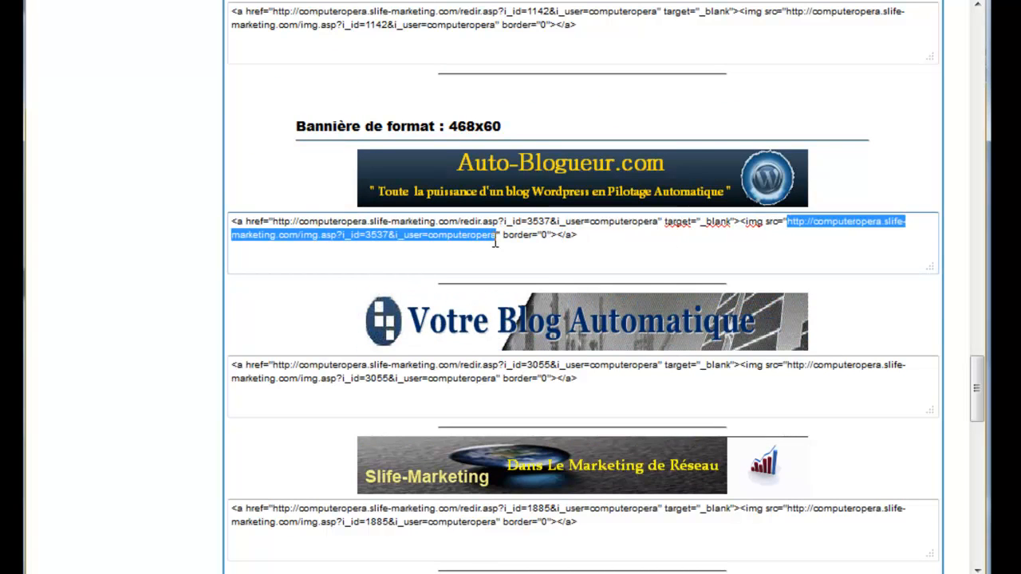
{"action": "right_click", "coordinate": [488, 240]}
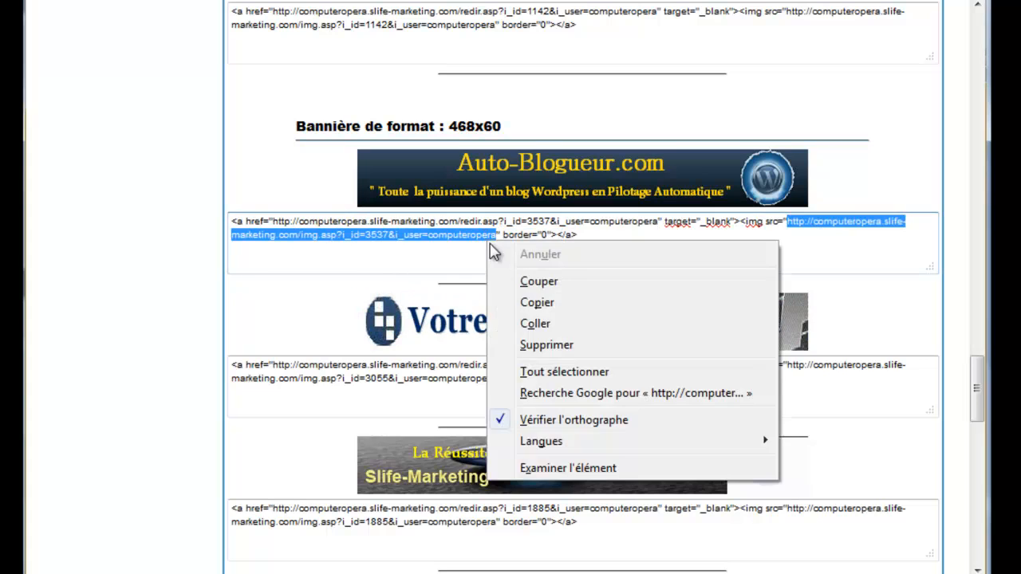
{"action": "left_click", "coordinate": [535, 303]}
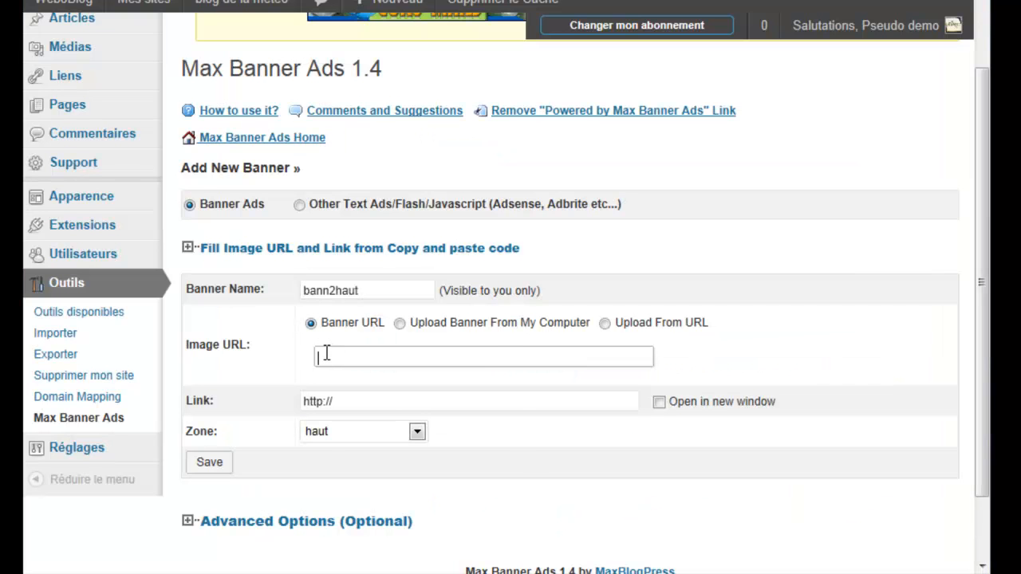
{"action": "right_click", "coordinate": [326, 353]}
{"action": "left_click", "coordinate": [375, 440]}
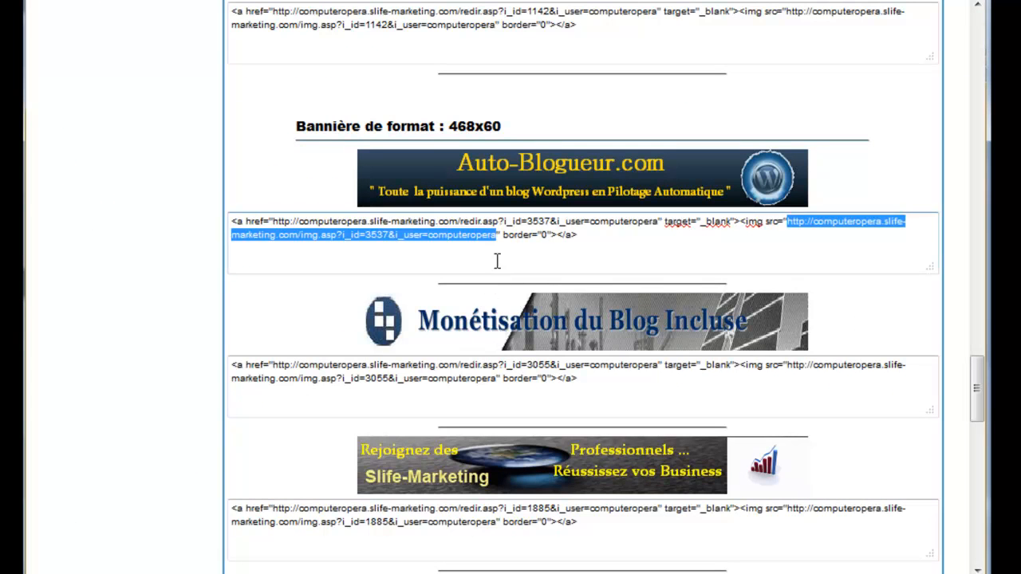
{"action": "left_click", "coordinate": [272, 222]}
{"action": "left_click_drag", "start_coordinate": [272, 223], "coordinate": [657, 224]}
{"action": "right_click", "coordinate": [656, 224]}
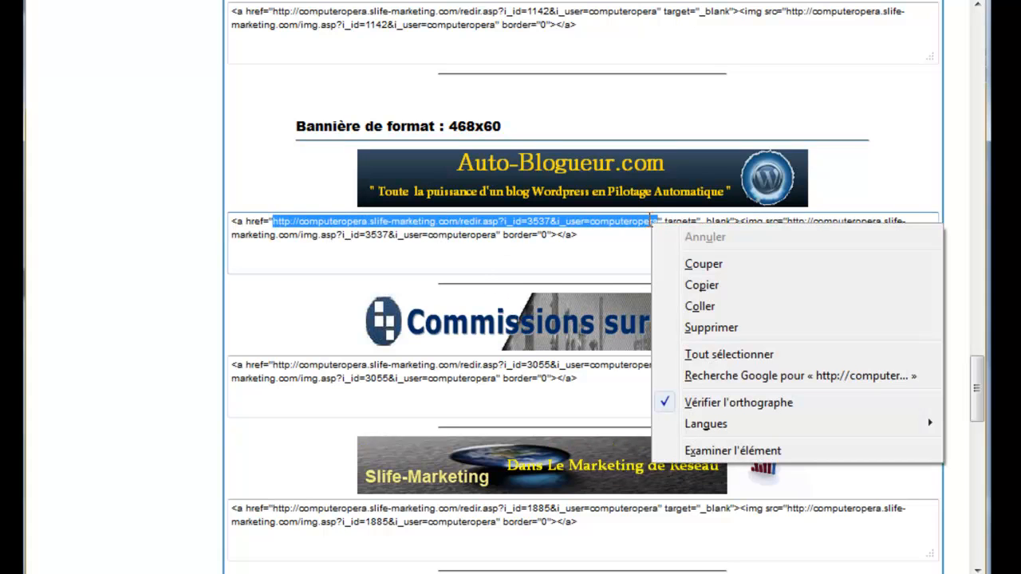
{"action": "left_click", "coordinate": [701, 288]}
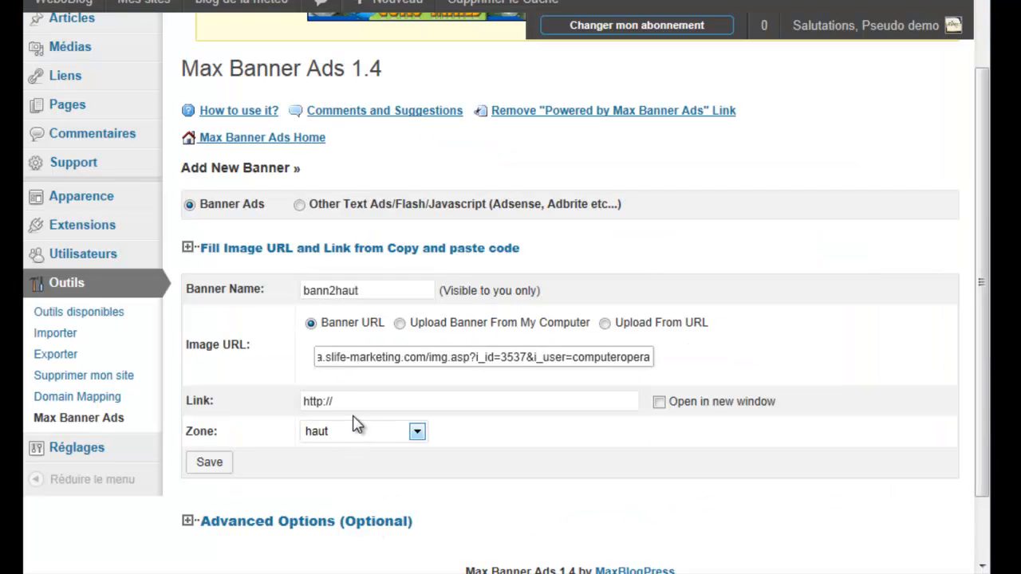
{"action": "left_click_drag", "start_coordinate": [352, 400], "coordinate": [301, 401]}
{"action": "right_click", "coordinate": [318, 405]}
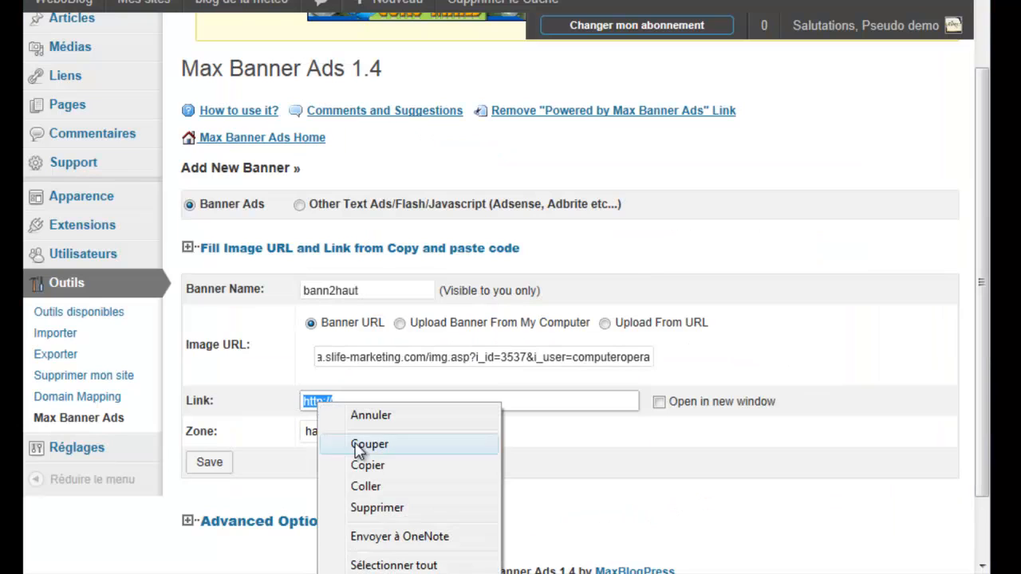
{"action": "left_click", "coordinate": [363, 485]}
{"action": "left_click", "coordinate": [285, 398]}
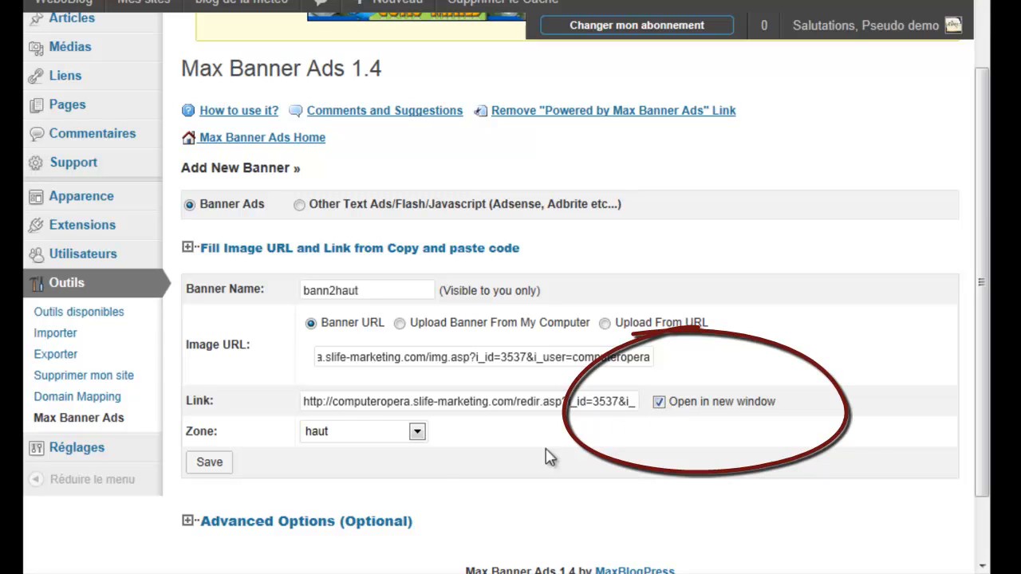
Keep bann2haut in the haut zone, give it the image title titre2, and save it.
{"action": "left_click", "coordinate": [416, 431]}
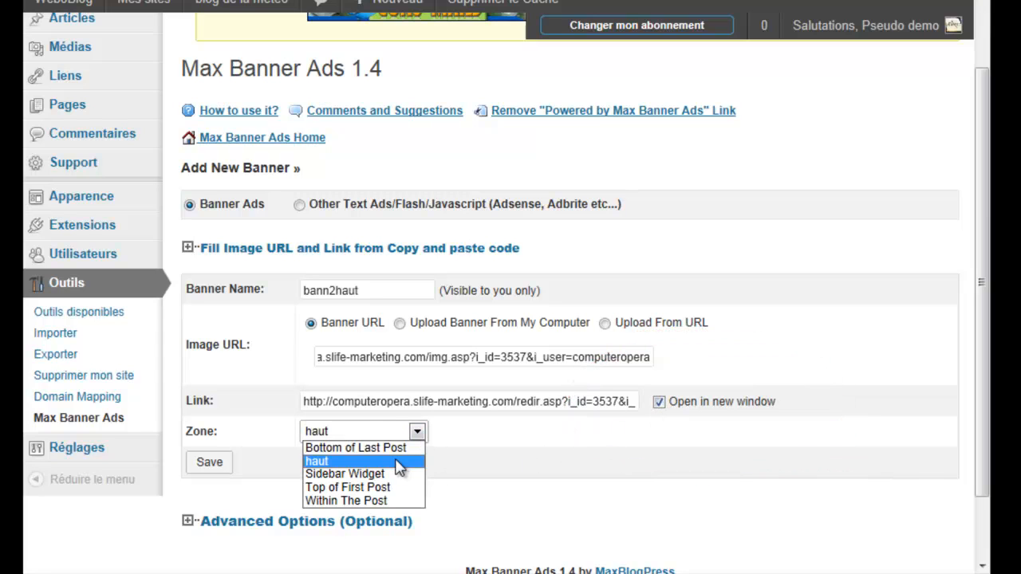
{"action": "left_click", "coordinate": [339, 461]}
{"action": "left_click", "coordinate": [297, 525]}
{"action": "scroll", "coordinate": [435, 525], "scroll_direction": "down", "scroll_amount": 3}
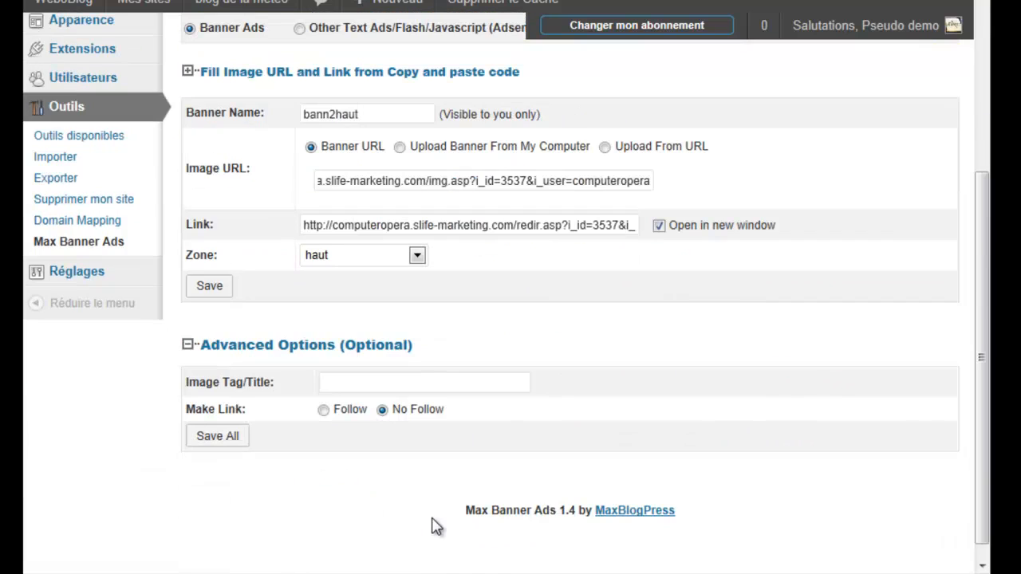
{"action": "left_click", "coordinate": [347, 384]}
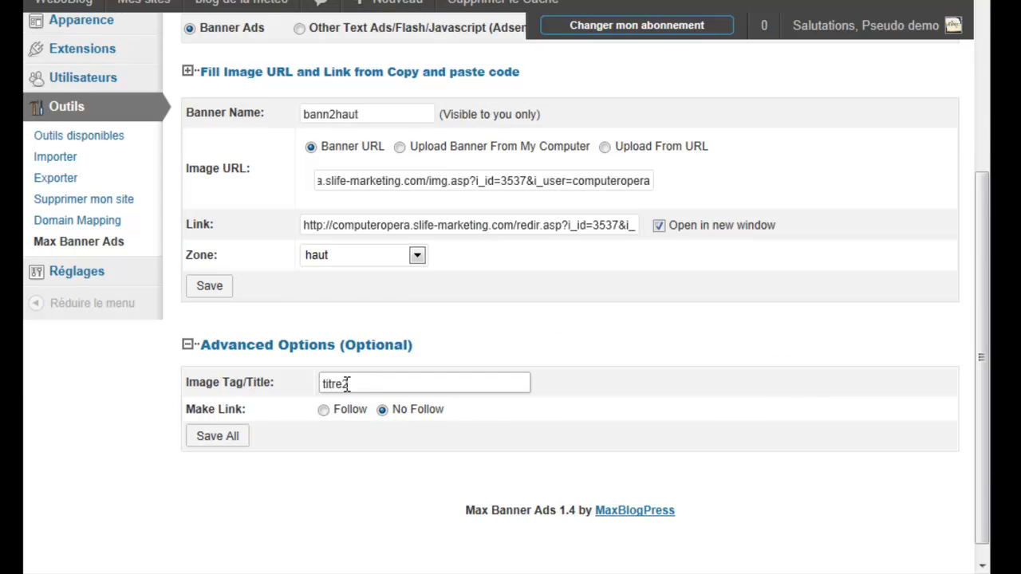
{"action": "left_click", "coordinate": [217, 443]}
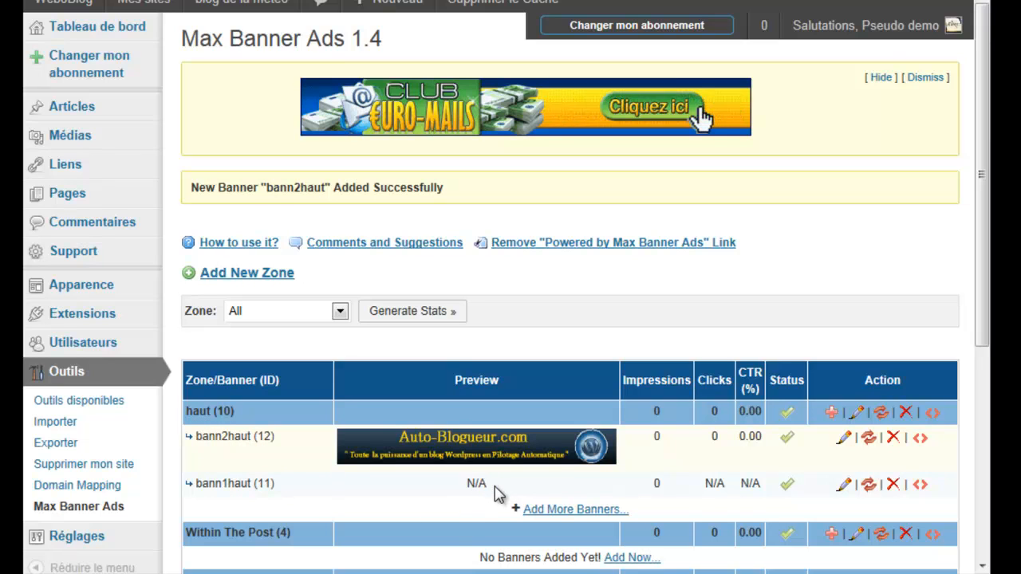
{"action": "mouse_move", "coordinate": [479, 452]}
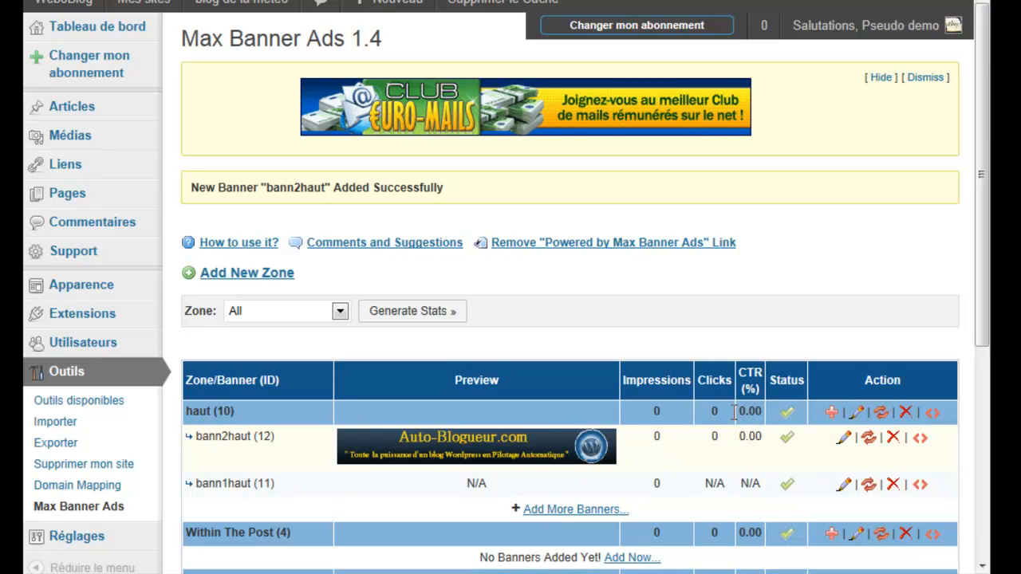
{"action": "left_click", "coordinate": [857, 414]}
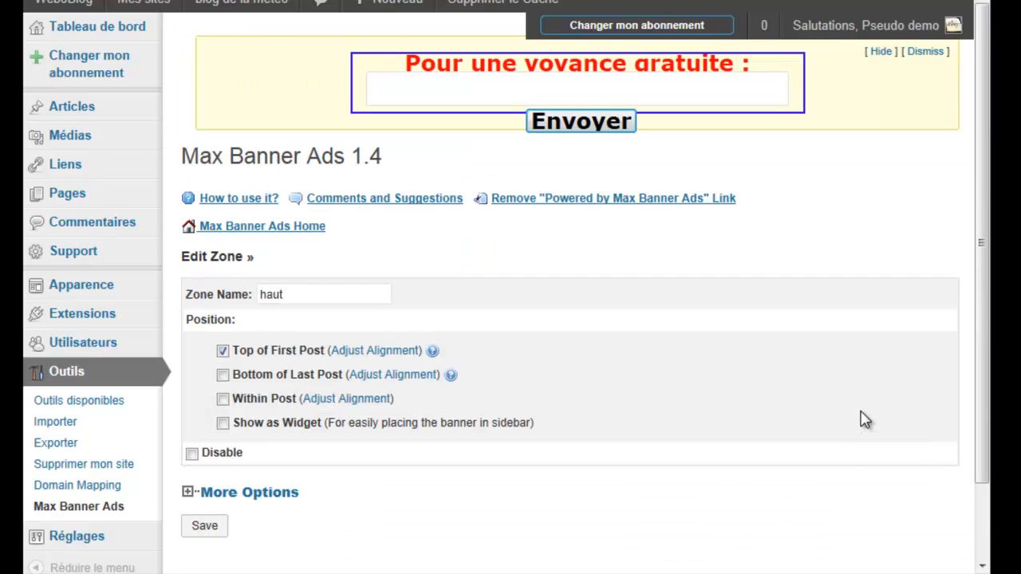
Set the haut zone to show 2 banners at once and save the zone.
{"action": "left_click", "coordinate": [250, 494]}
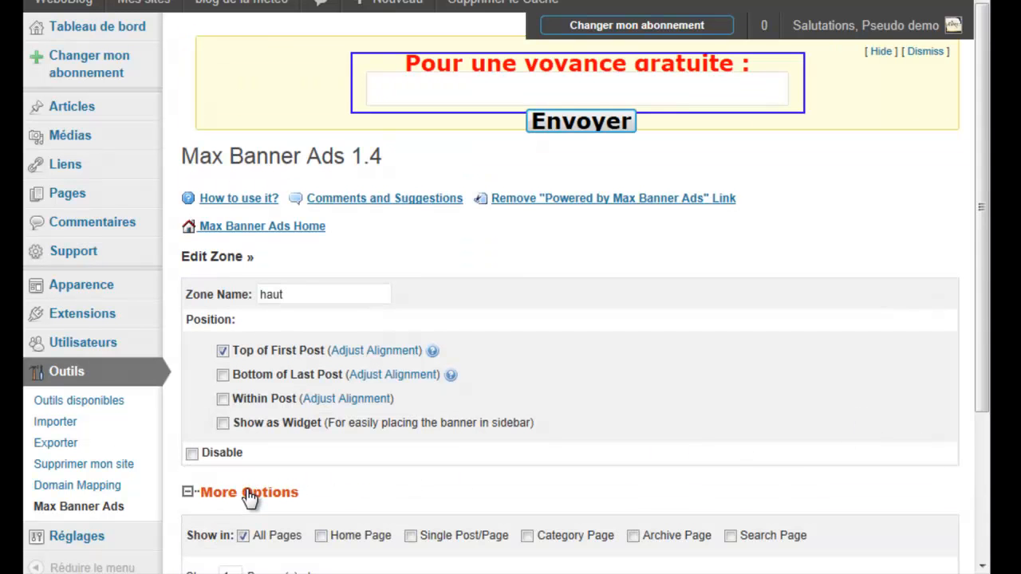
{"action": "left_click_drag", "start_coordinate": [977, 280], "coordinate": [988, 382]}
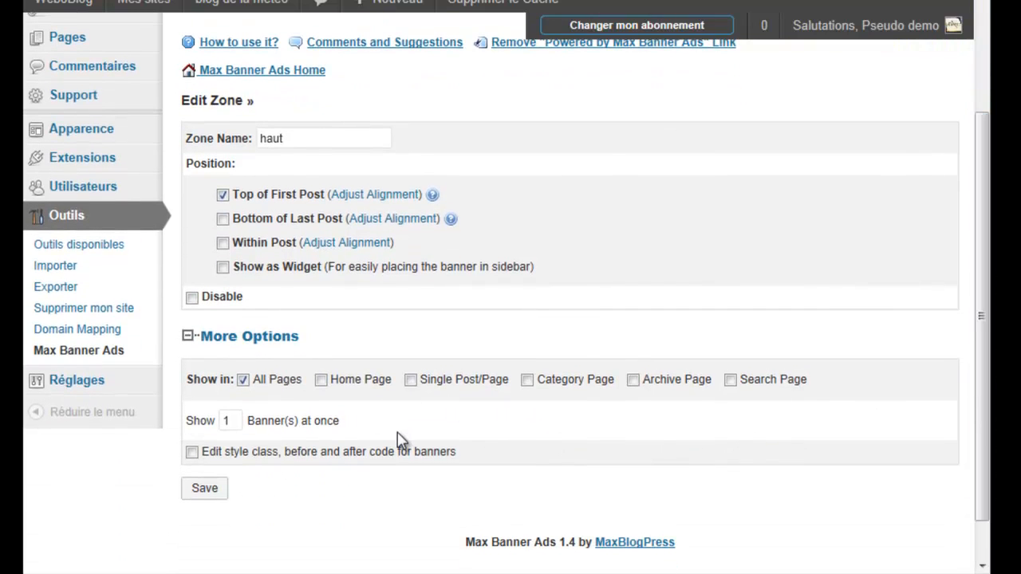
{"action": "left_click_drag", "start_coordinate": [232, 420], "coordinate": [215, 420]}
{"action": "type", "text": "2"}
{"action": "left_click", "coordinate": [209, 492]}
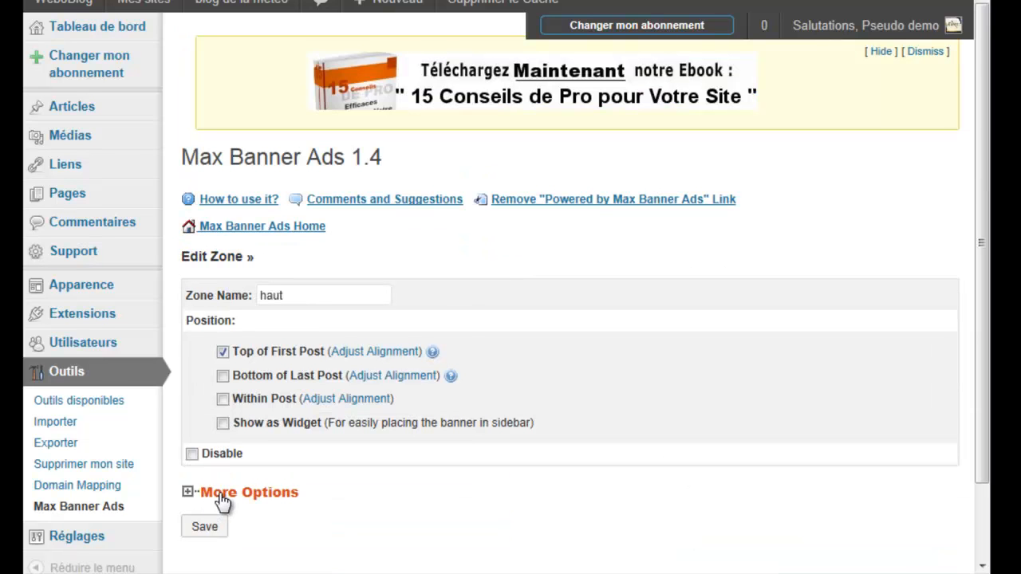
{"action": "left_click", "coordinate": [222, 494]}
{"action": "scroll", "coordinate": [224, 490], "scroll_direction": "down", "scroll_amount": 2}
{"action": "left_click", "coordinate": [226, 488]}
{"action": "left_click", "coordinate": [206, 561]}
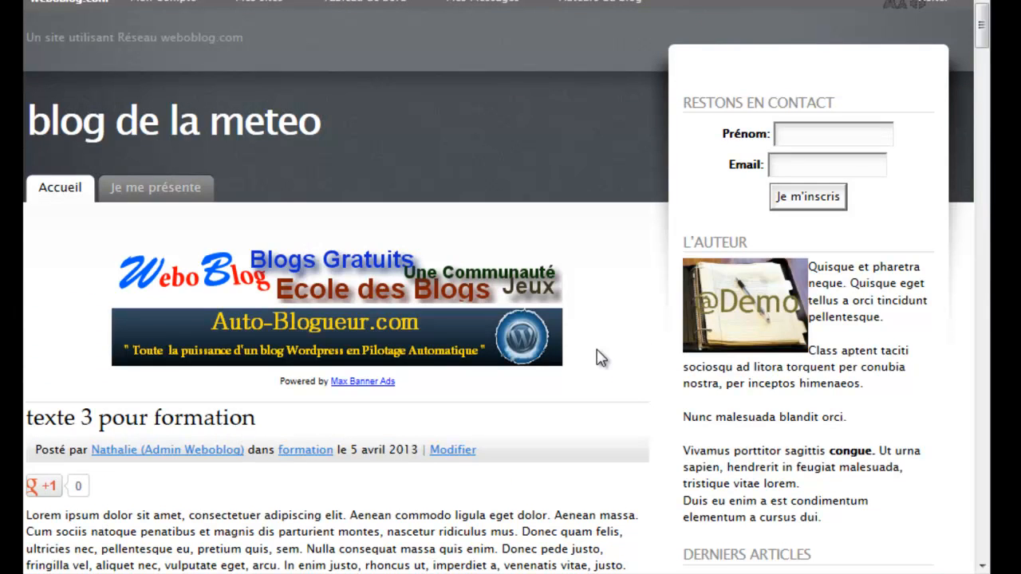
Reload the blog home page twice to watch the two haut banners rotate above the first post.
{"action": "key", "text": "F5"}
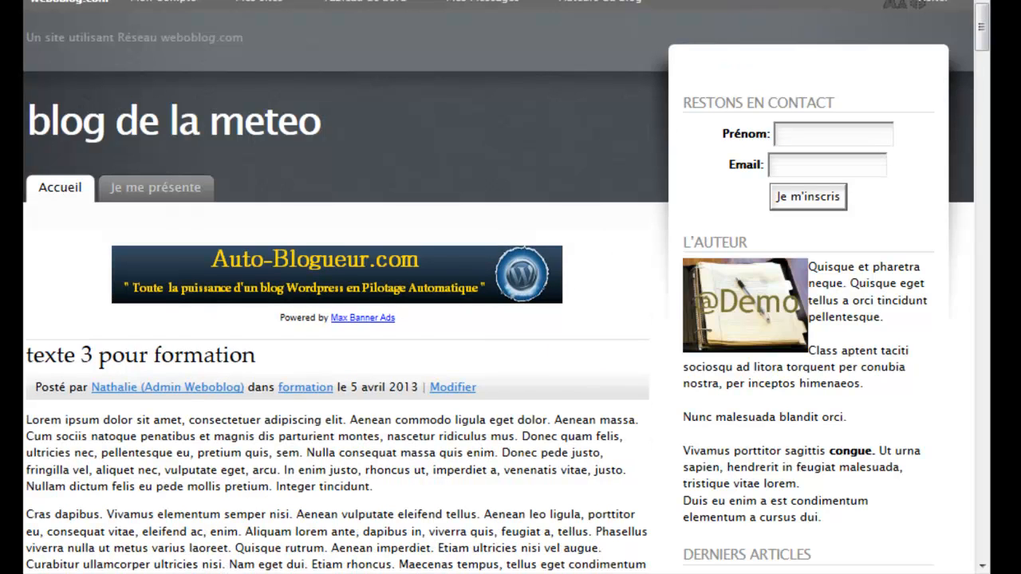
{"action": "key", "text": "F5"}
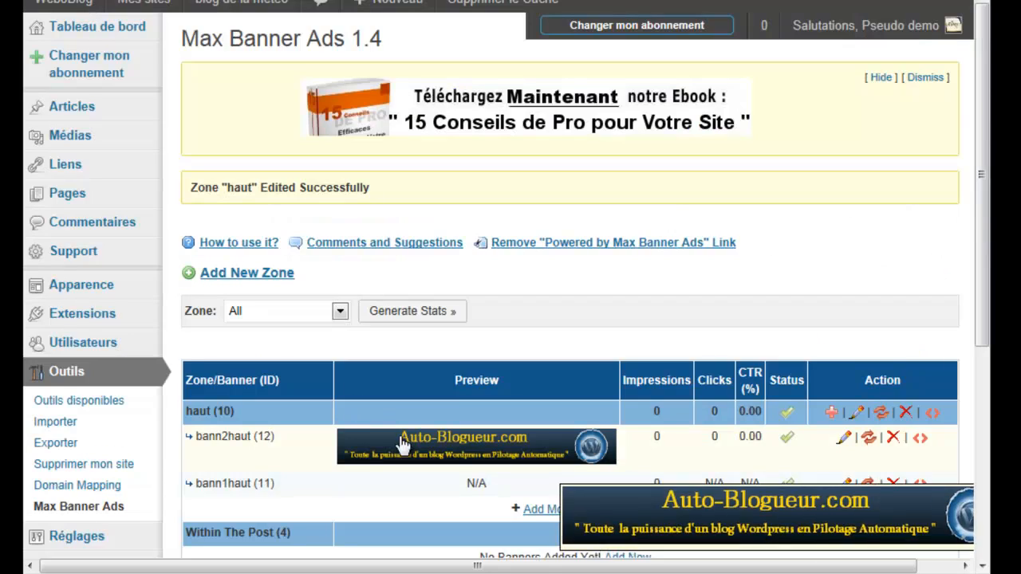
{"action": "scroll", "coordinate": [400, 432], "scroll_direction": "down", "scroll_amount": 2}
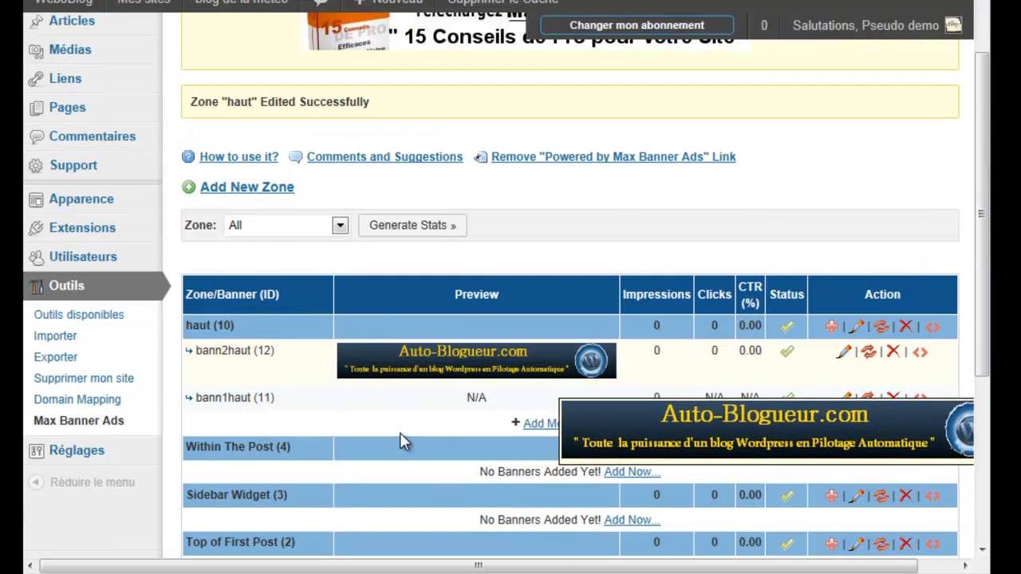
{"action": "left_click", "coordinate": [542, 430]}
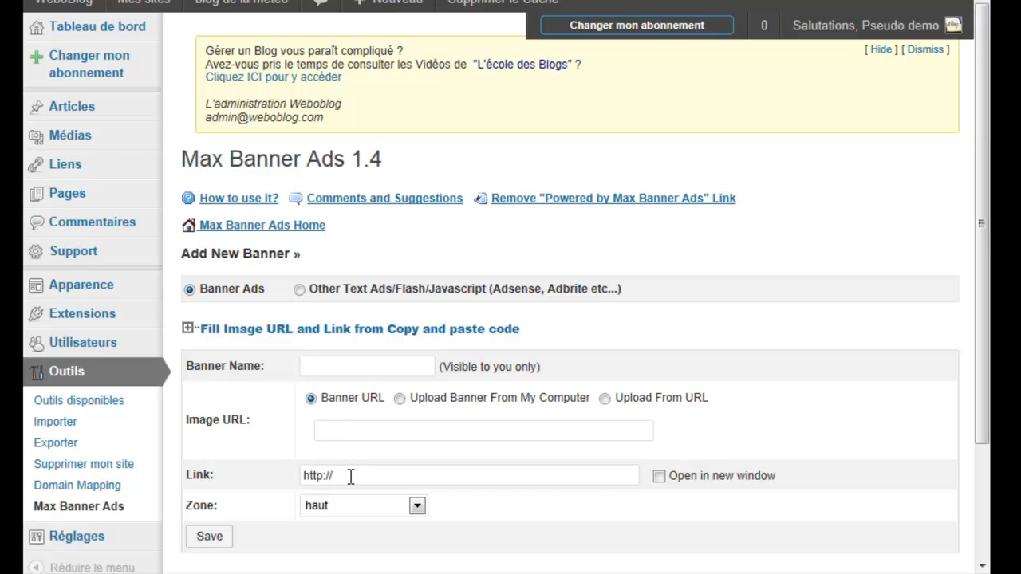
{"action": "left_click", "coordinate": [300, 289]}
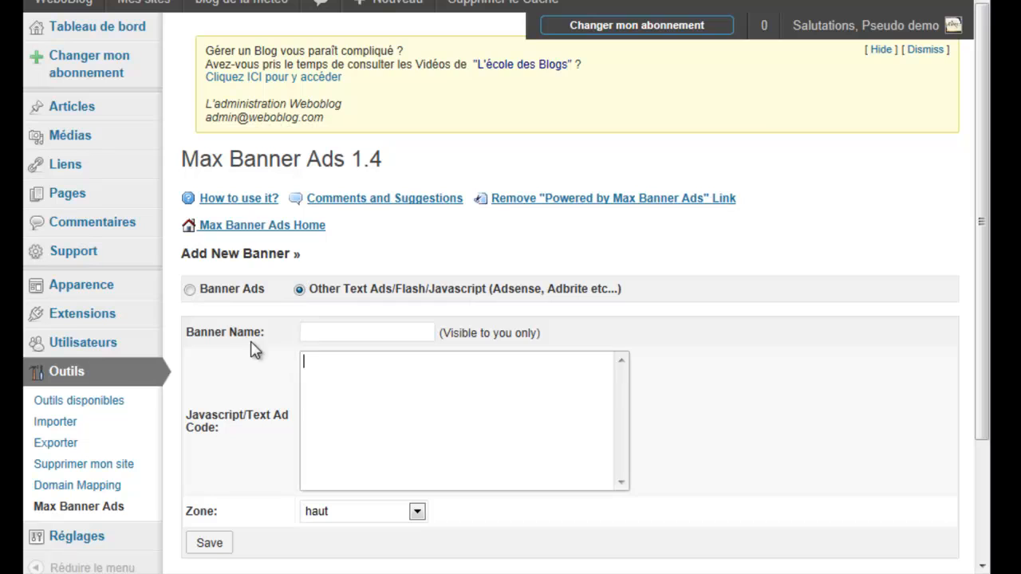
{"action": "left_click", "coordinate": [189, 289]}
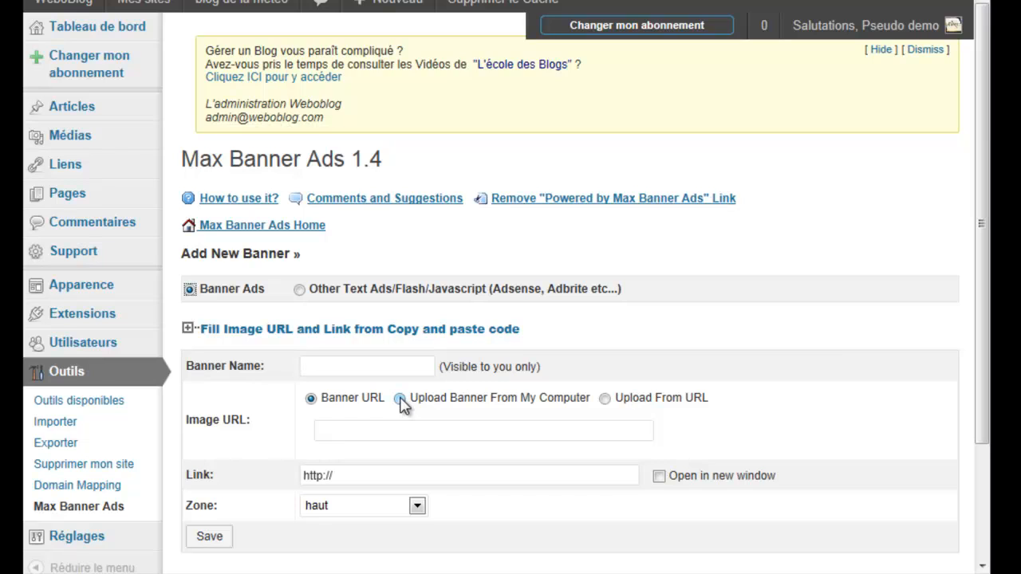
{"action": "left_click", "coordinate": [107, 514]}
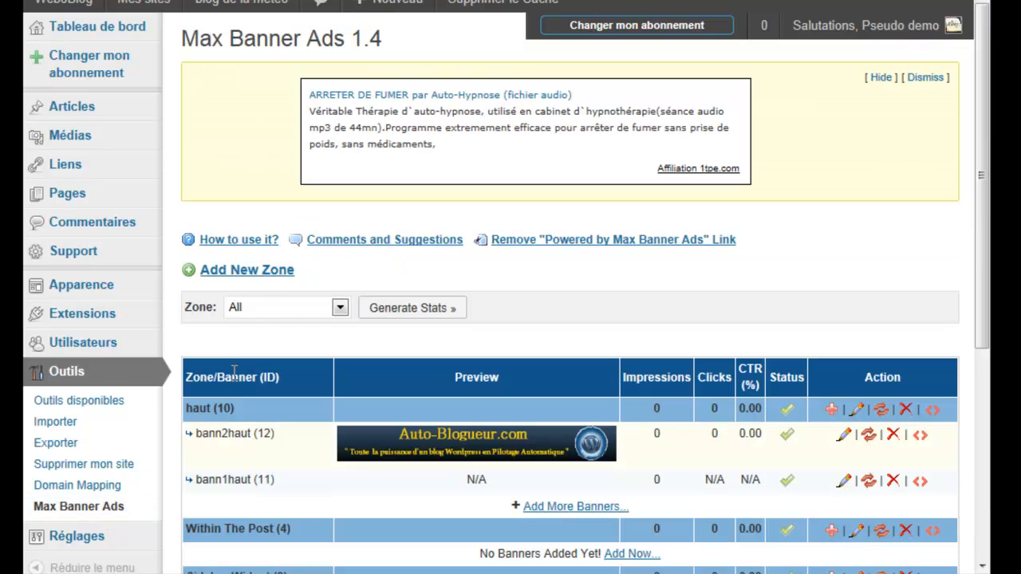
Create a new zone named 'dans article' placed within the post.
{"action": "left_click", "coordinate": [249, 272]}
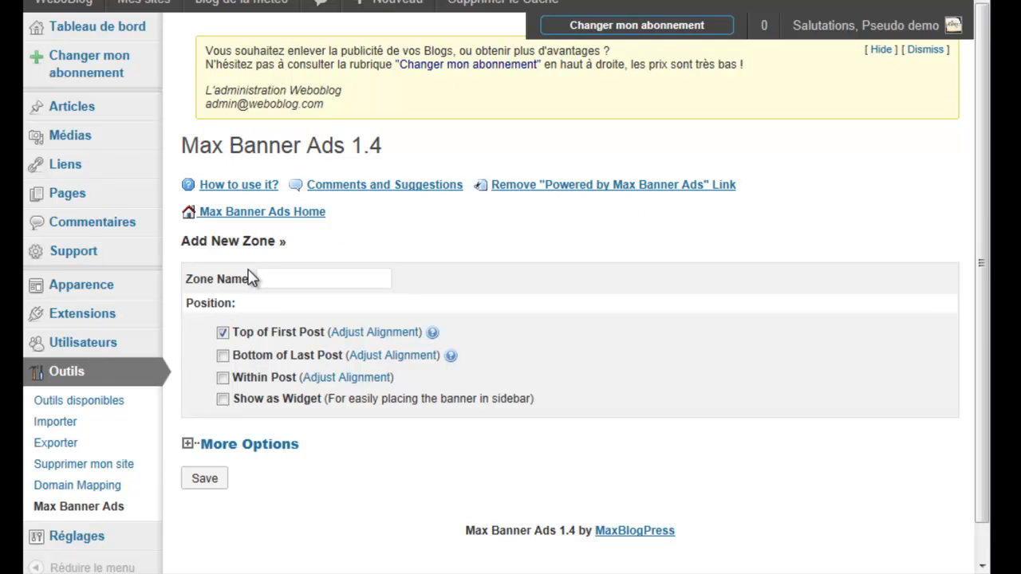
{"action": "left_click", "coordinate": [271, 275]}
{"action": "type", "text": "dans article"}
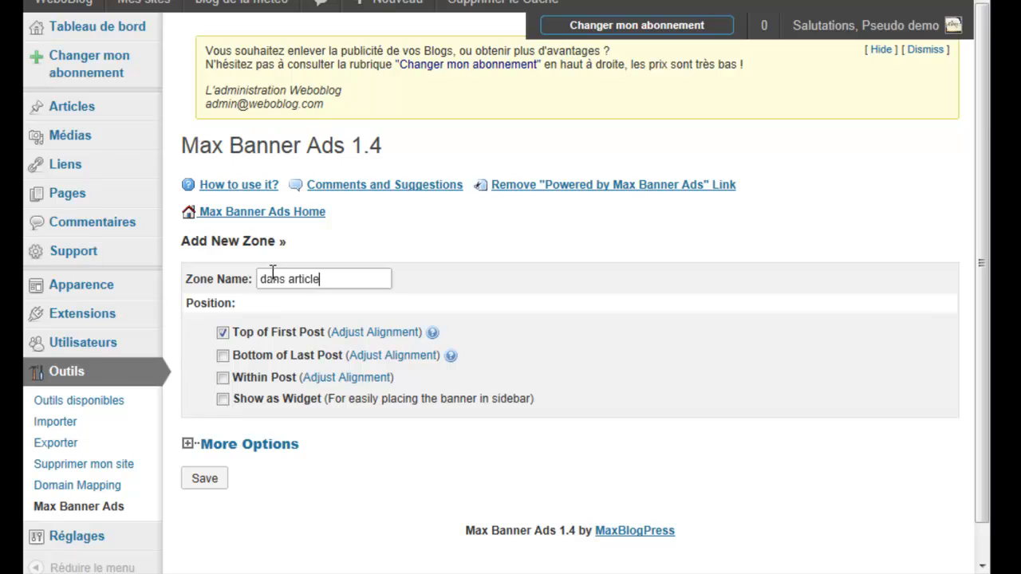
{"action": "left_click", "coordinate": [222, 377]}
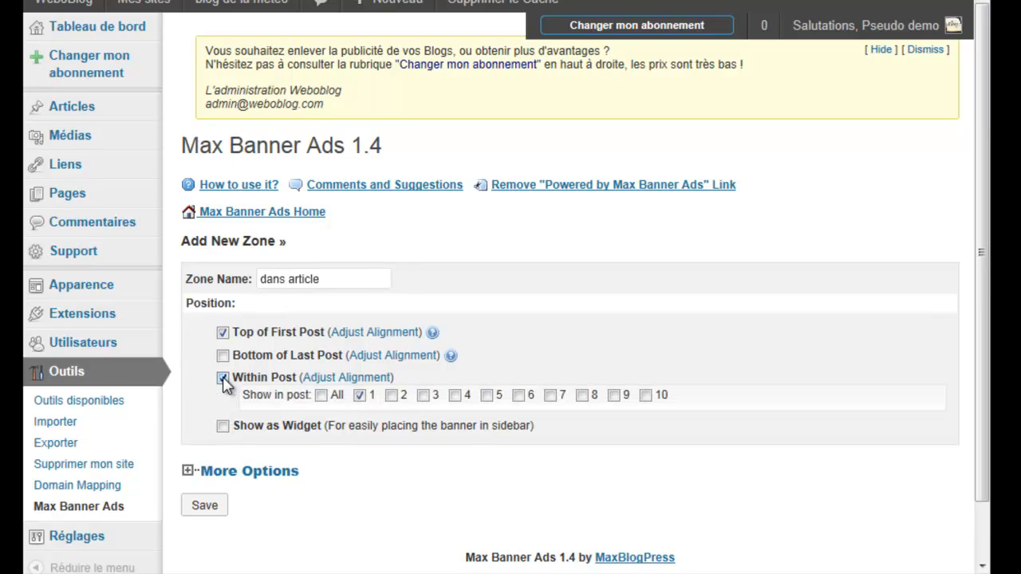
{"action": "left_click", "coordinate": [223, 333]}
{"action": "left_click_drag", "start_coordinate": [186, 278], "coordinate": [248, 276]}
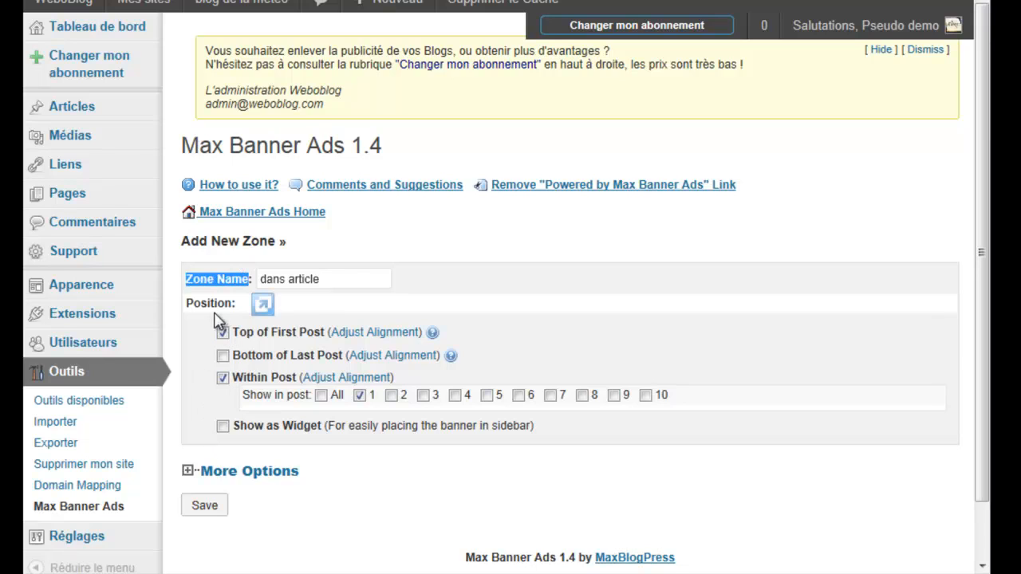
{"action": "left_click", "coordinate": [201, 339]}
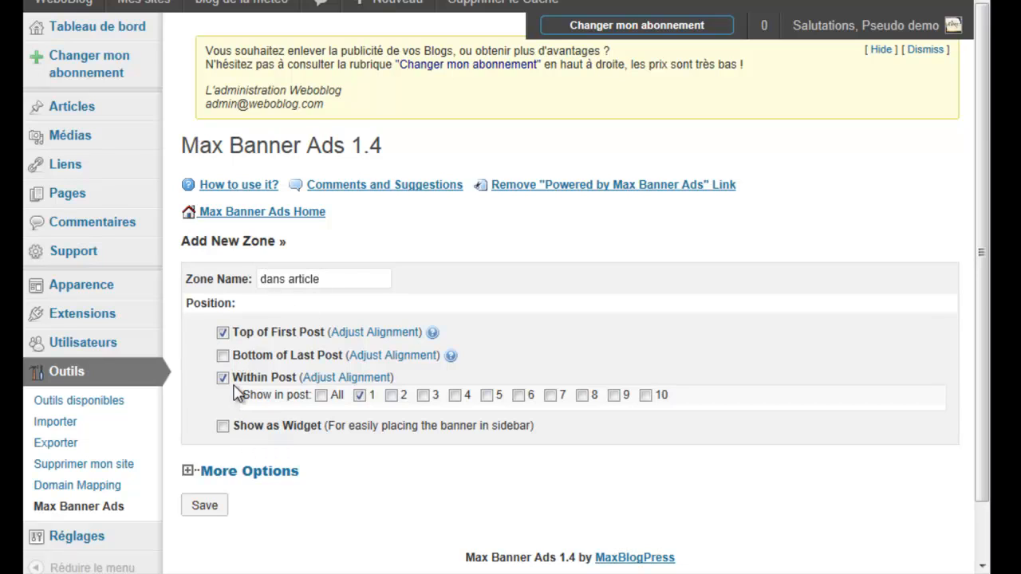
Limit the zone to the first post and save it with All Pages checked.
{"action": "left_click", "coordinate": [321, 396]}
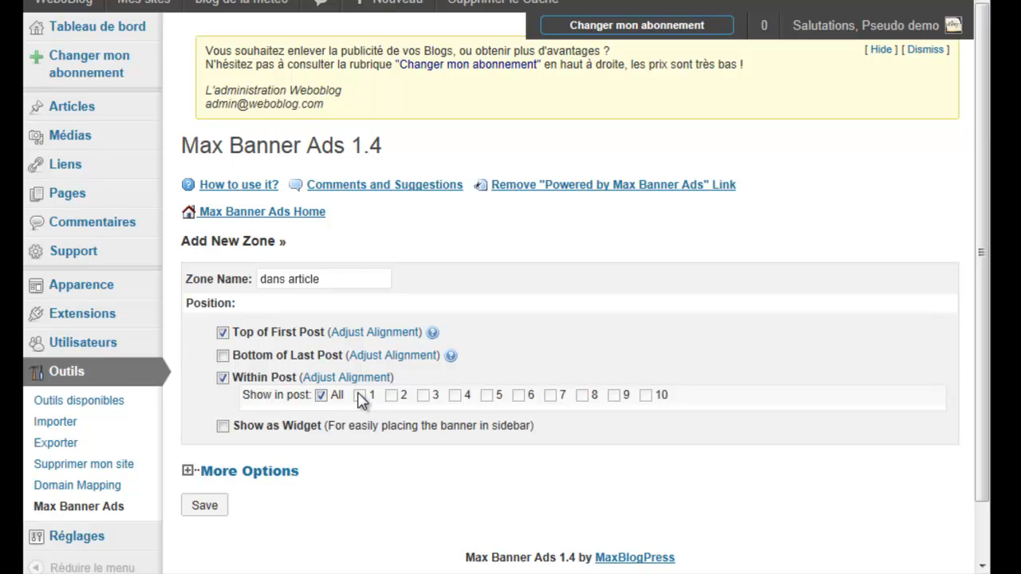
{"action": "left_click", "coordinate": [361, 397]}
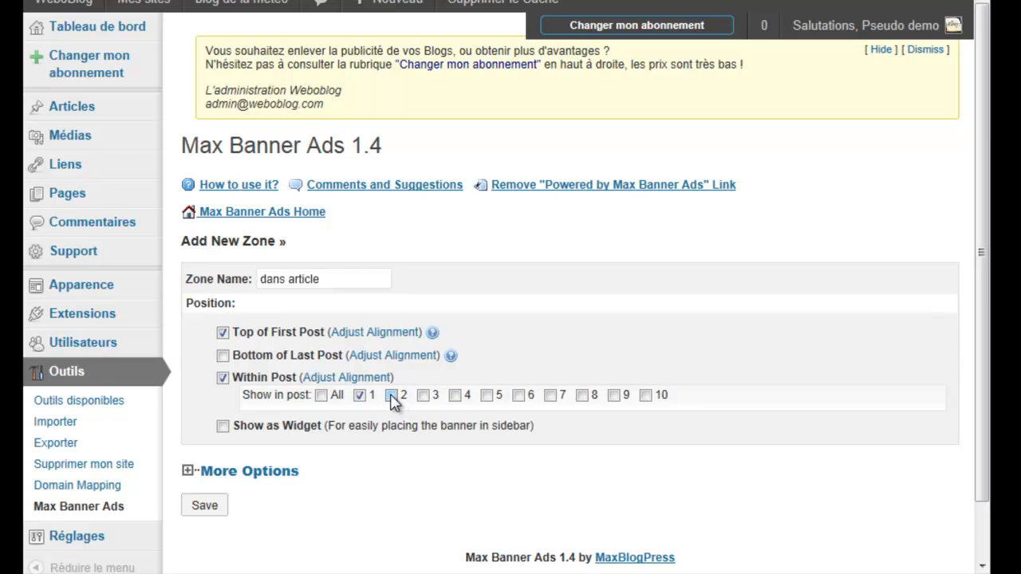
{"action": "left_click", "coordinate": [266, 473]}
{"action": "scroll", "coordinate": [399, 481], "scroll_direction": "down", "scroll_amount": 2}
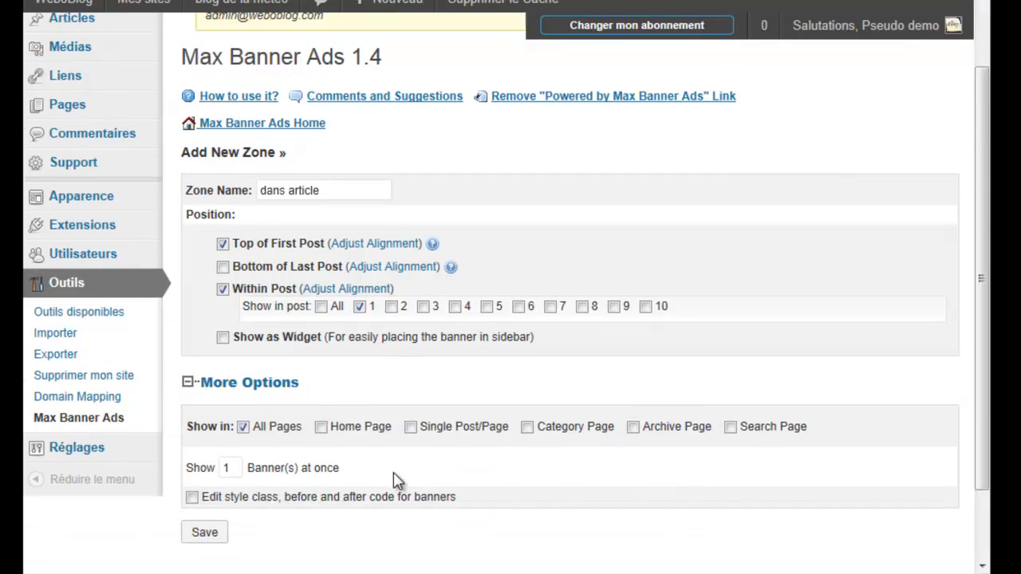
{"action": "scroll", "coordinate": [397, 479], "scroll_direction": "down", "scroll_amount": 1}
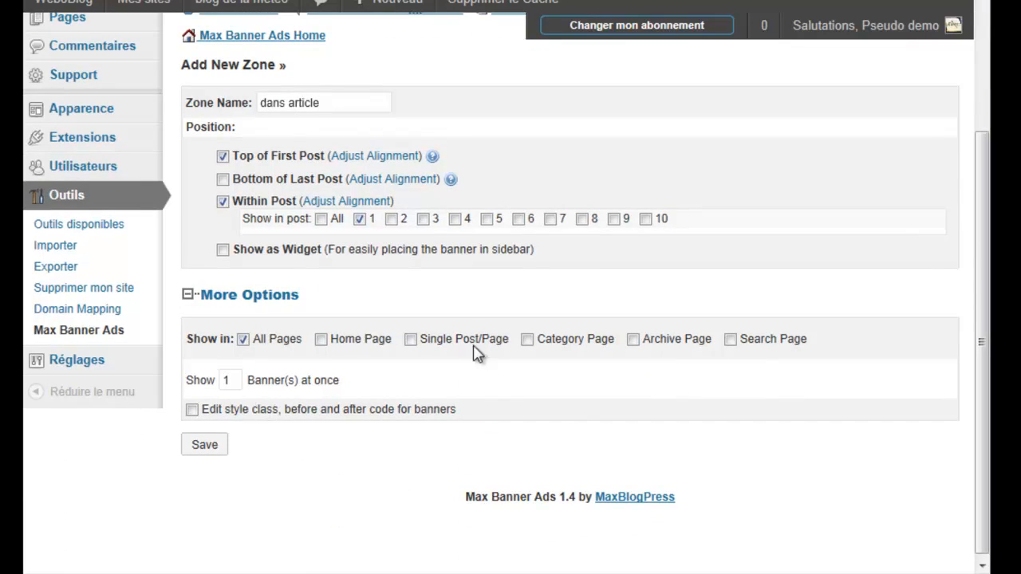
{"action": "left_click", "coordinate": [206, 450]}
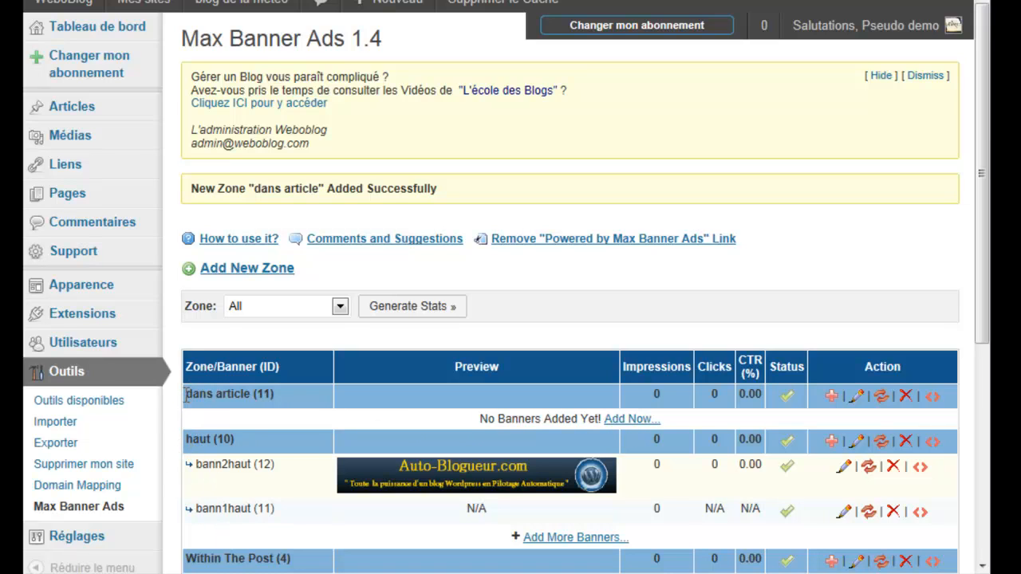
Add a dans article banner with an uploaded image and a Weboblog link opening in a new window.
{"action": "left_click", "coordinate": [626, 422]}
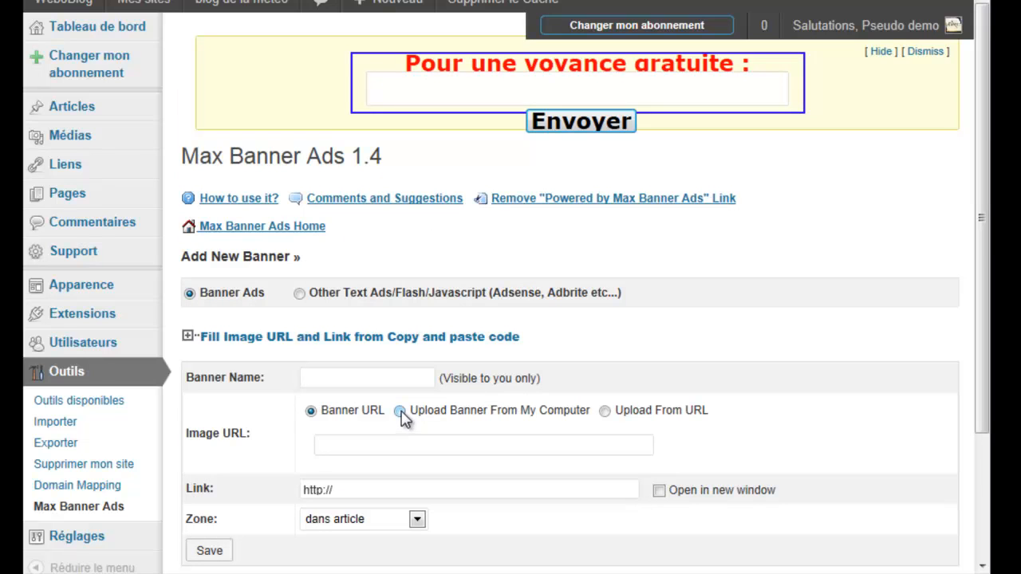
{"action": "left_click", "coordinate": [401, 412]}
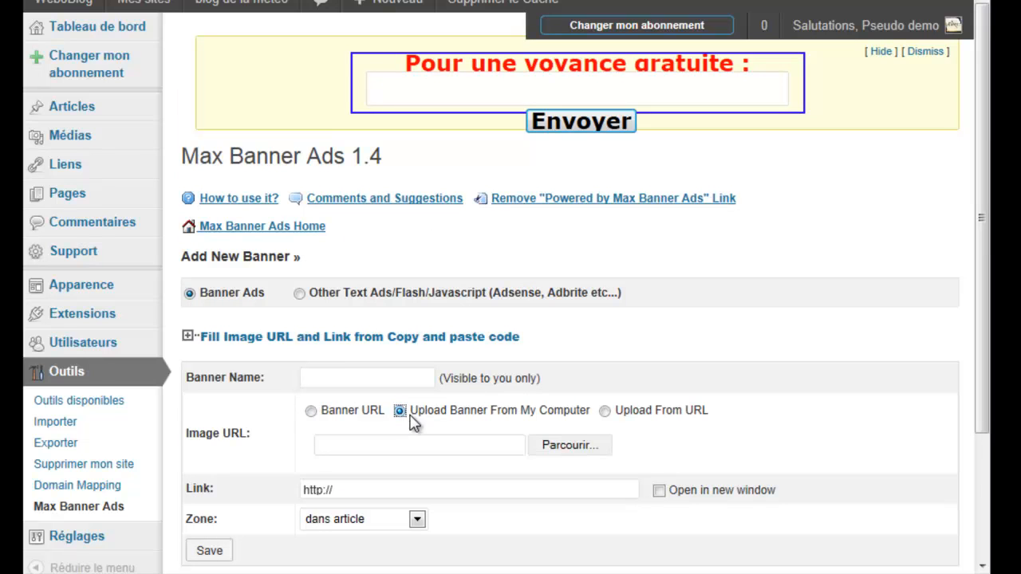
{"action": "left_click", "coordinate": [568, 447]}
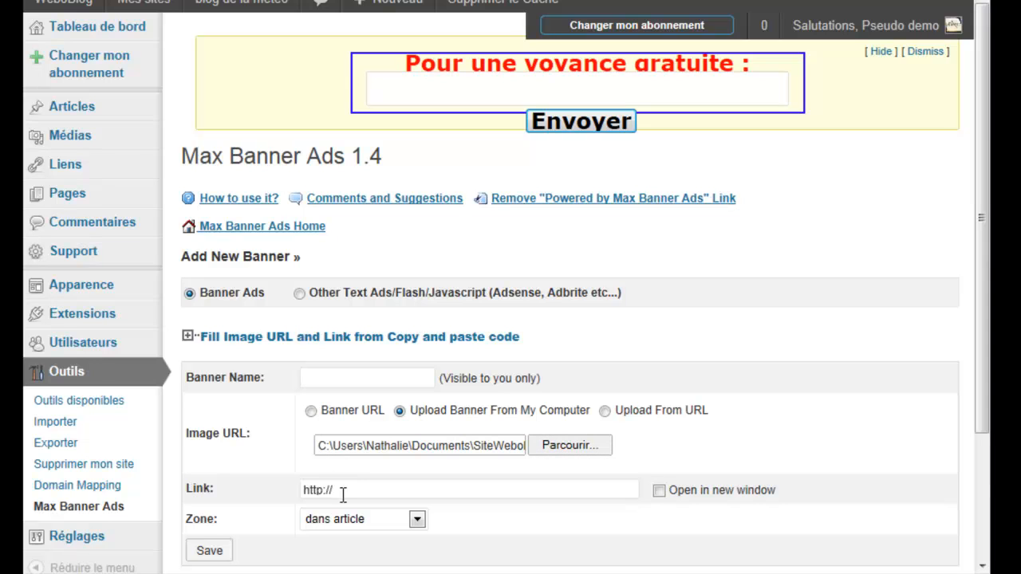
{"action": "left_click", "coordinate": [344, 490]}
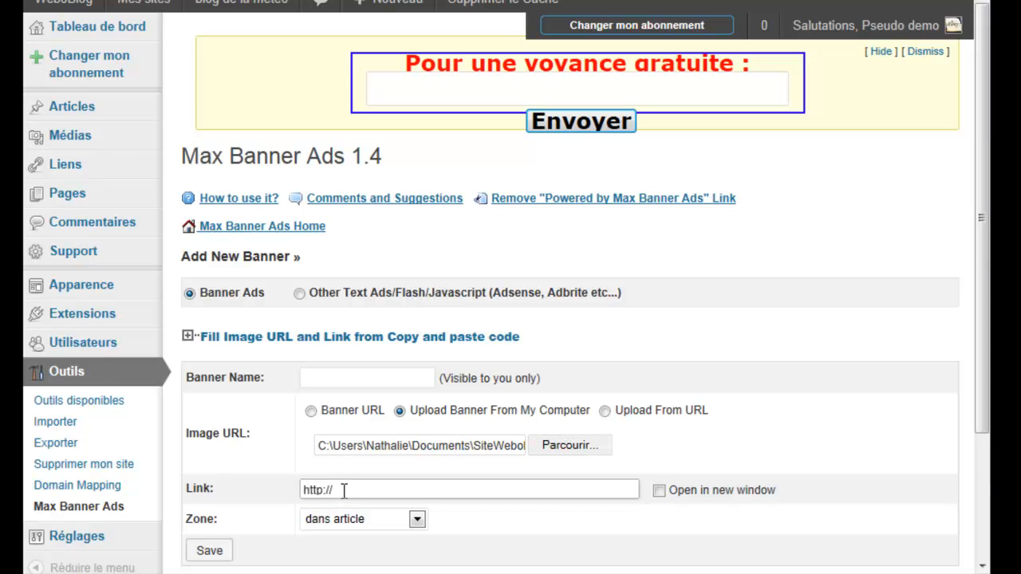
{"action": "type", "text": "www."}
{"action": "type", "text": "weboblog.com?ref=computeropera-93"}
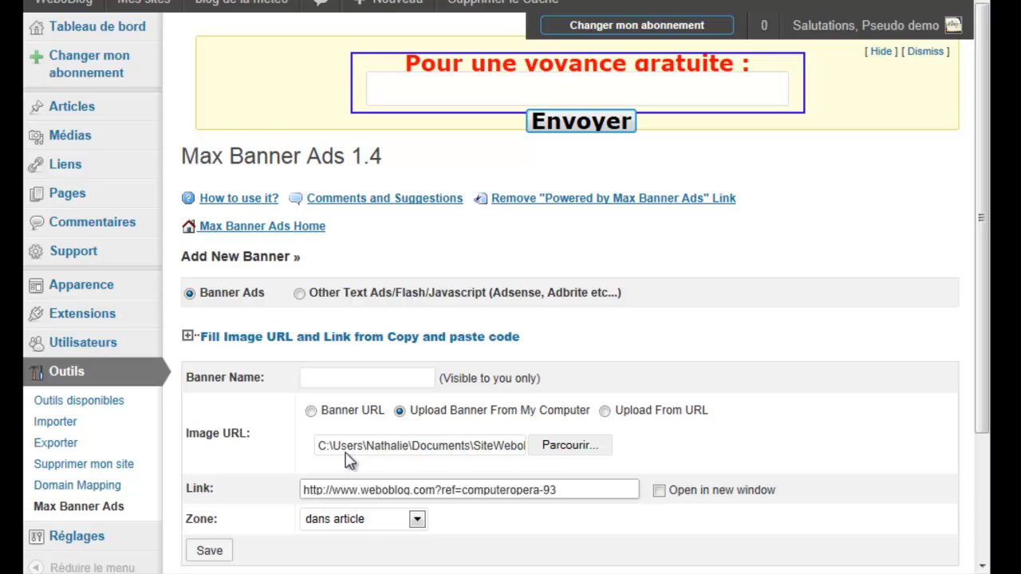
{"action": "left_click", "coordinate": [660, 492]}
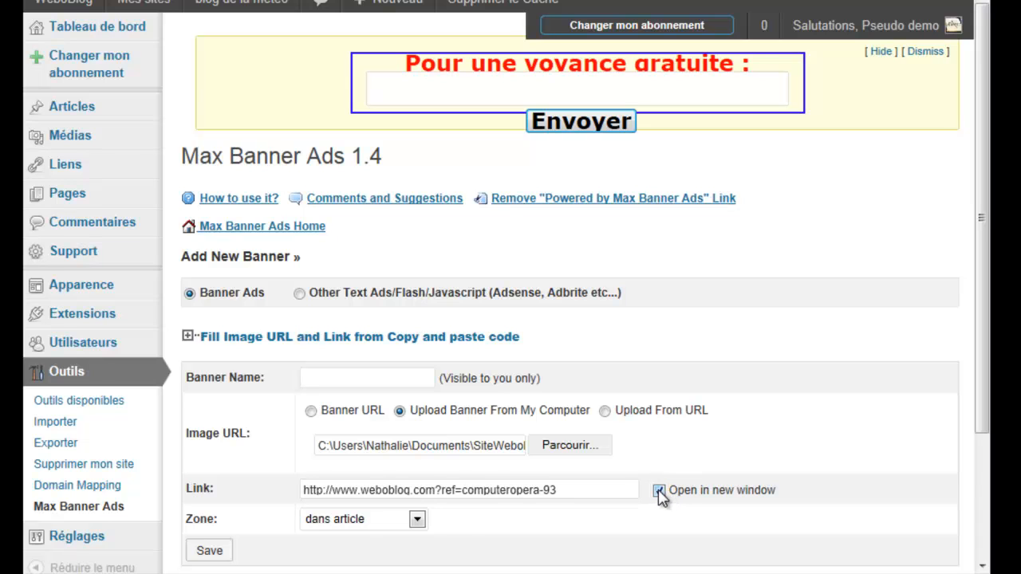
Keep the dans article zone and name the banner banndansarticle after the missing-name warning.
{"action": "left_click", "coordinate": [418, 520]}
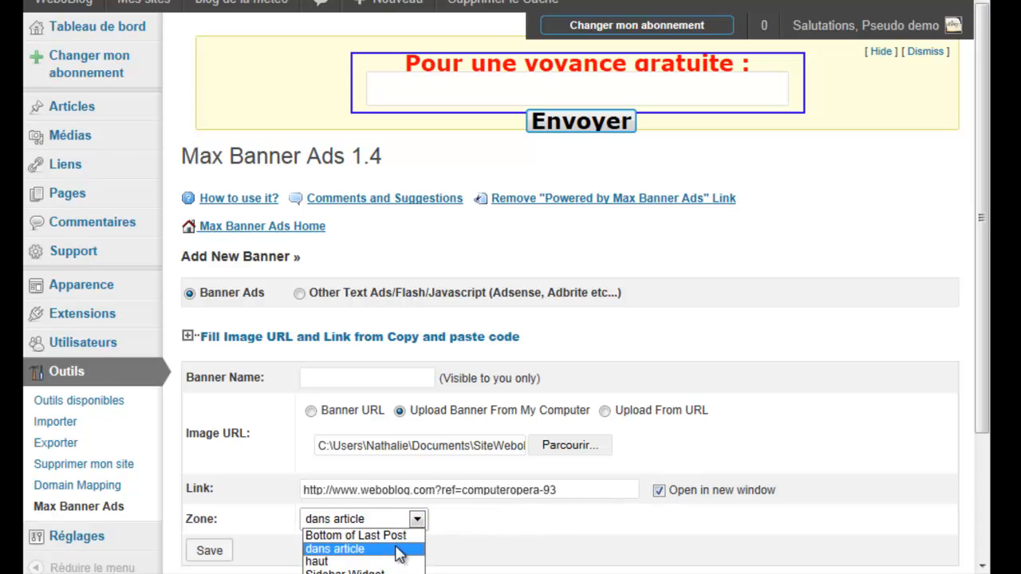
{"action": "left_click", "coordinate": [399, 551]}
{"action": "scroll", "coordinate": [291, 511], "scroll_direction": "down", "scroll_amount": 3}
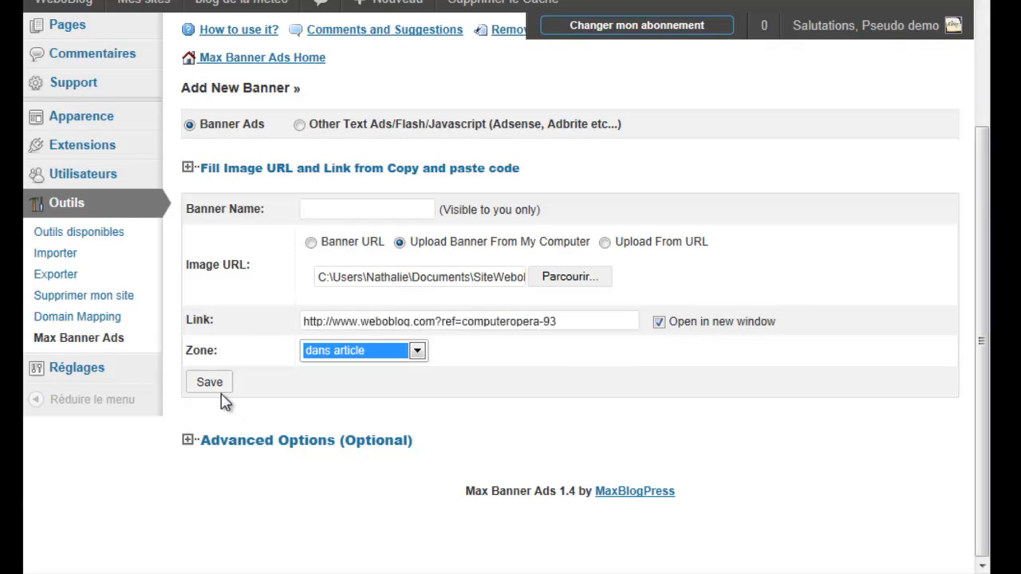
{"action": "left_click", "coordinate": [228, 444]}
{"action": "left_click", "coordinate": [336, 482]}
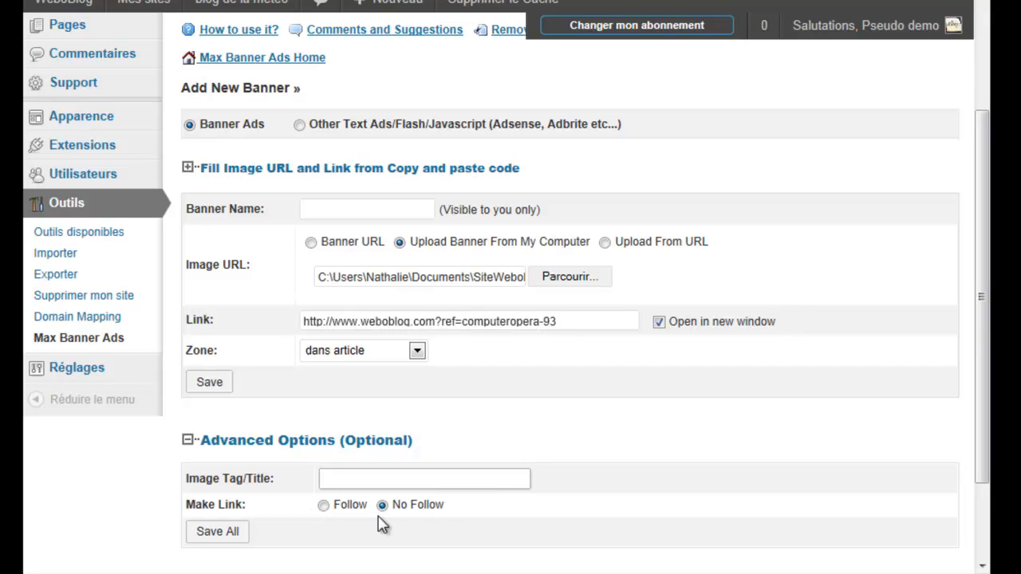
{"action": "left_click", "coordinate": [217, 388]}
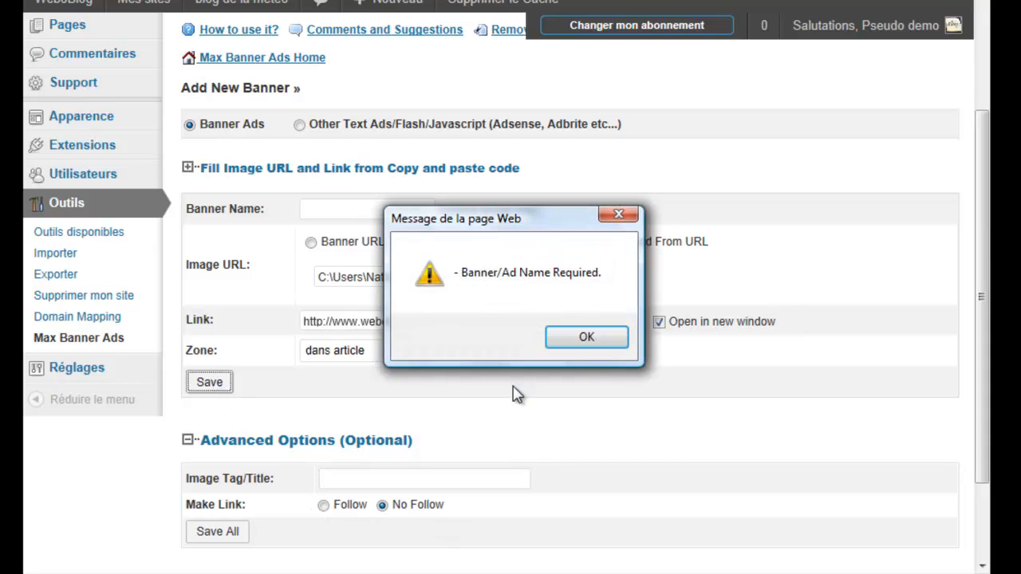
{"action": "left_click", "coordinate": [598, 341]}
{"action": "left_click", "coordinate": [339, 209]}
{"action": "type", "text": "bah"}
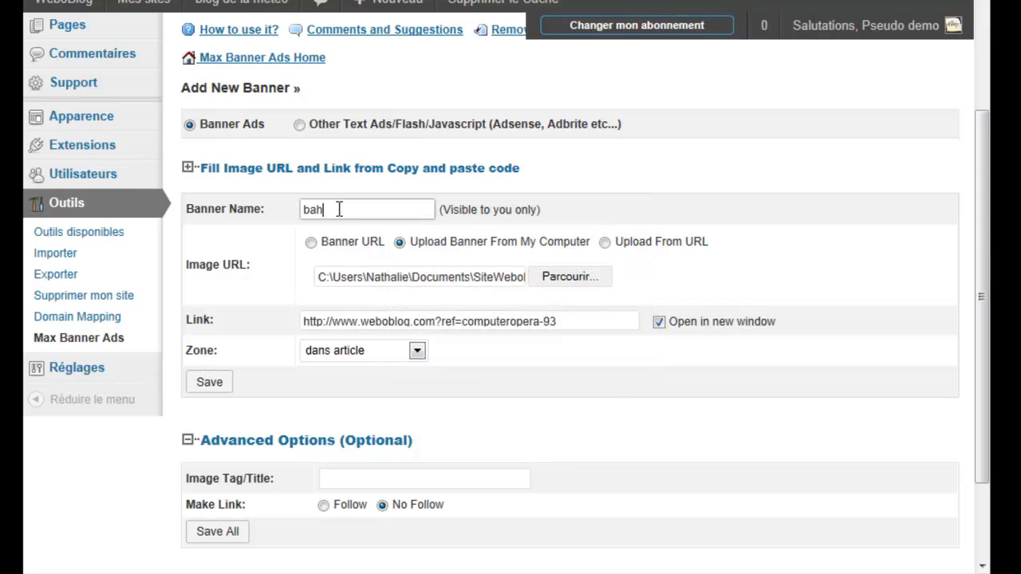
{"action": "type", "text": "nndansarticle"}
Save the banndansarticle banner and switch to the blog de la meteo tab.
{"action": "left_click", "coordinate": [217, 383]}
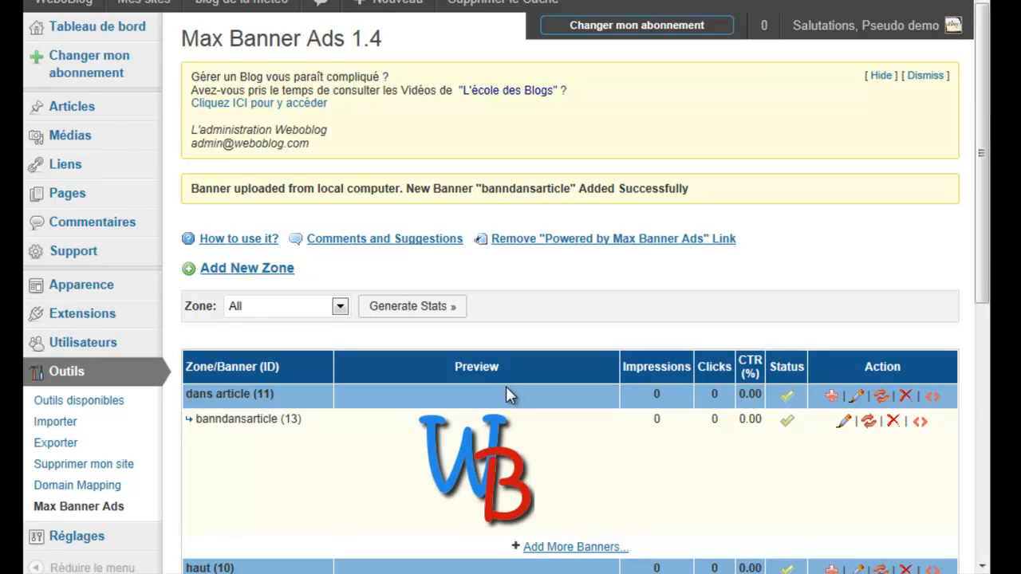
{"action": "scroll", "coordinate": [506, 386], "scroll_direction": "down", "scroll_amount": 1}
{"action": "mouse_move", "coordinate": [489, 381]}
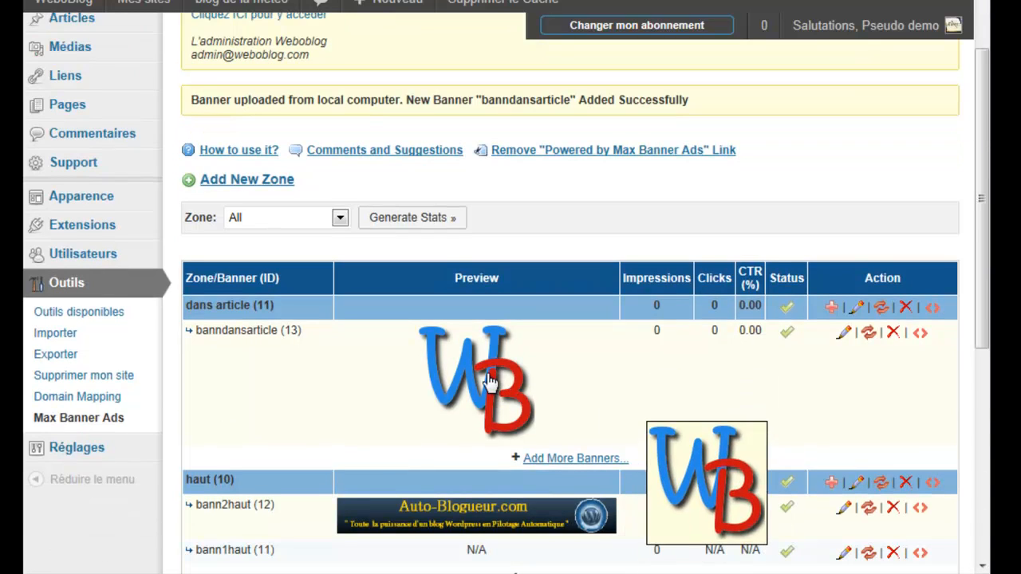
{"action": "scroll", "coordinate": [490, 381], "scroll_direction": "down", "scroll_amount": 1}
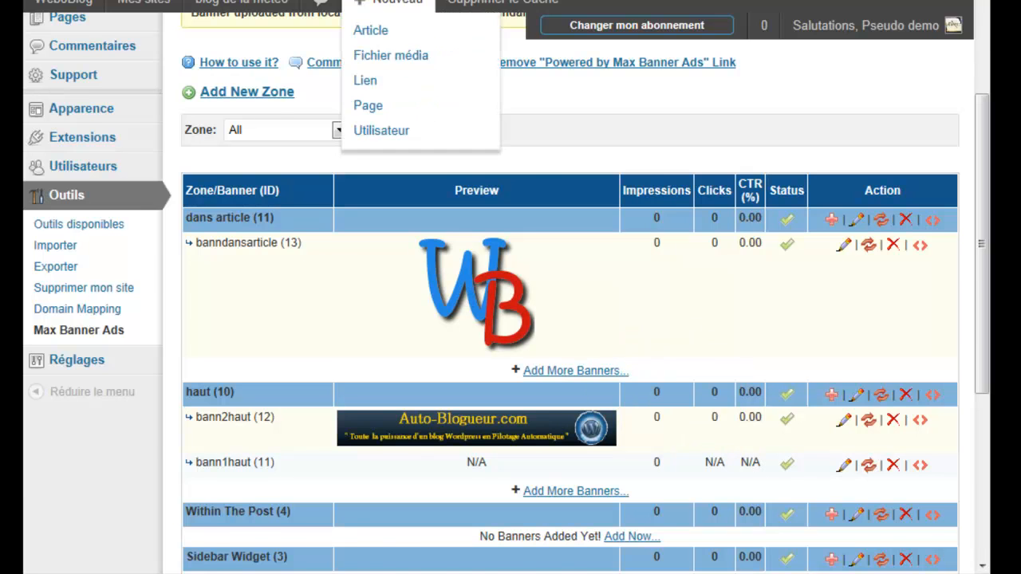
{"action": "left_click", "coordinate": [387, 0]}
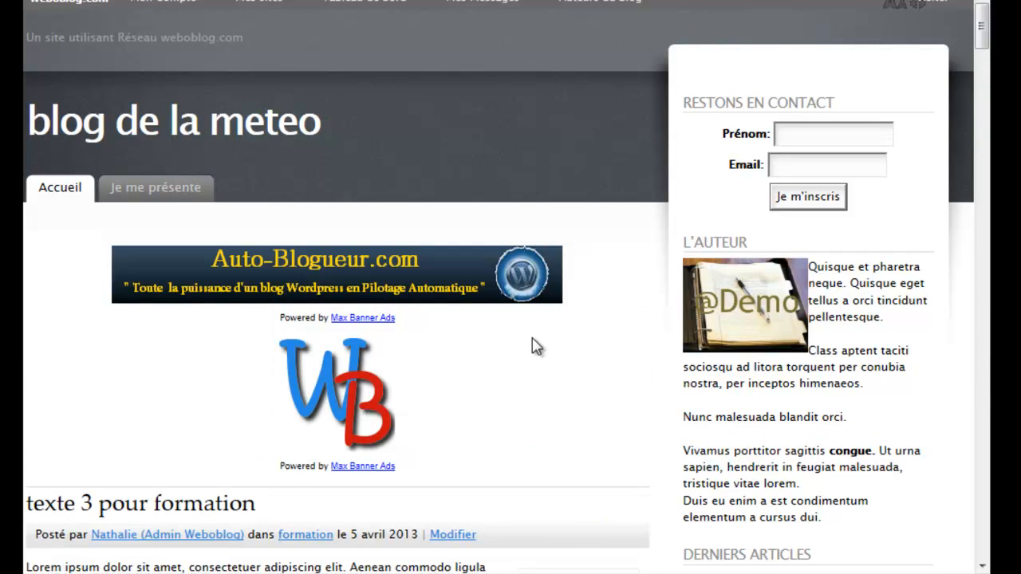
Uncheck Top of First Post for the dans article zone so it shows only within the post.
{"action": "mouse_move", "coordinate": [981, 28]}
{"action": "left_mouse_down"}
{"action": "mouse_move", "coordinate": [983, 51]}
{"action": "mouse_move", "coordinate": [981, 37]}
{"action": "left_mouse_up"}
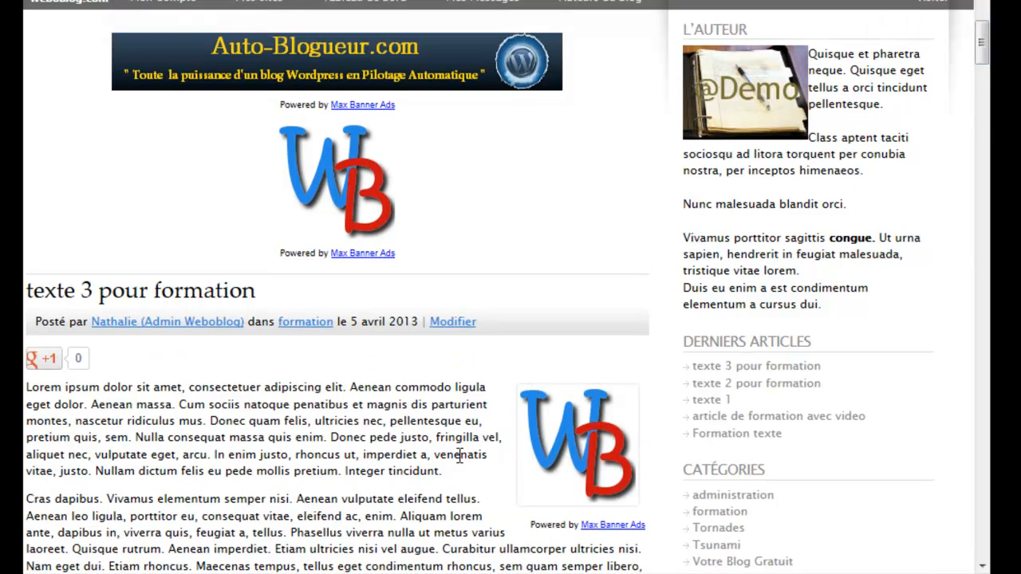
{"action": "mouse_move", "coordinate": [982, 49]}
{"action": "left_mouse_down"}
{"action": "mouse_move", "coordinate": [982, 68]}
{"action": "mouse_move", "coordinate": [982, 48]}
{"action": "left_mouse_up"}
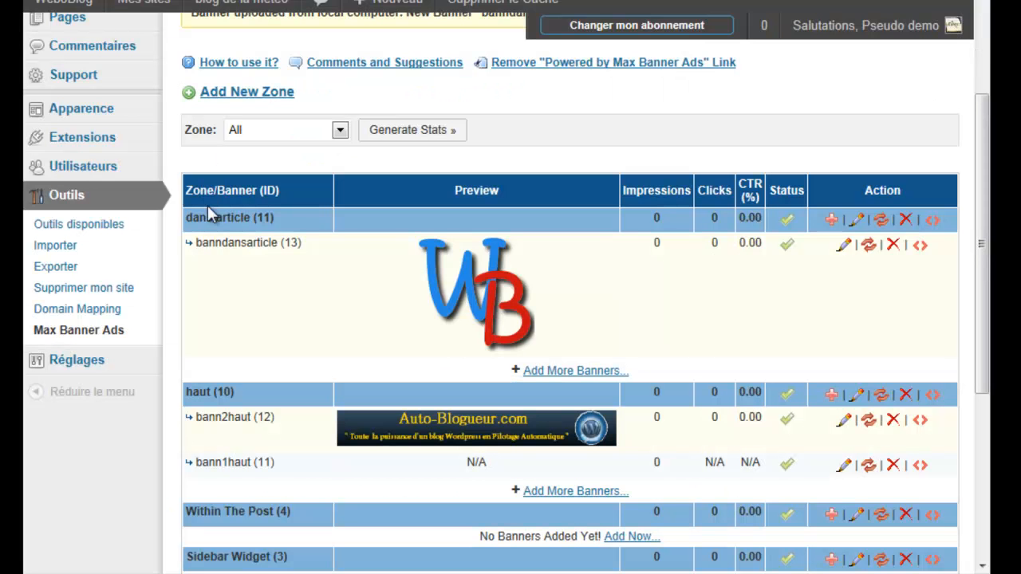
{"action": "left_click", "coordinate": [856, 220]}
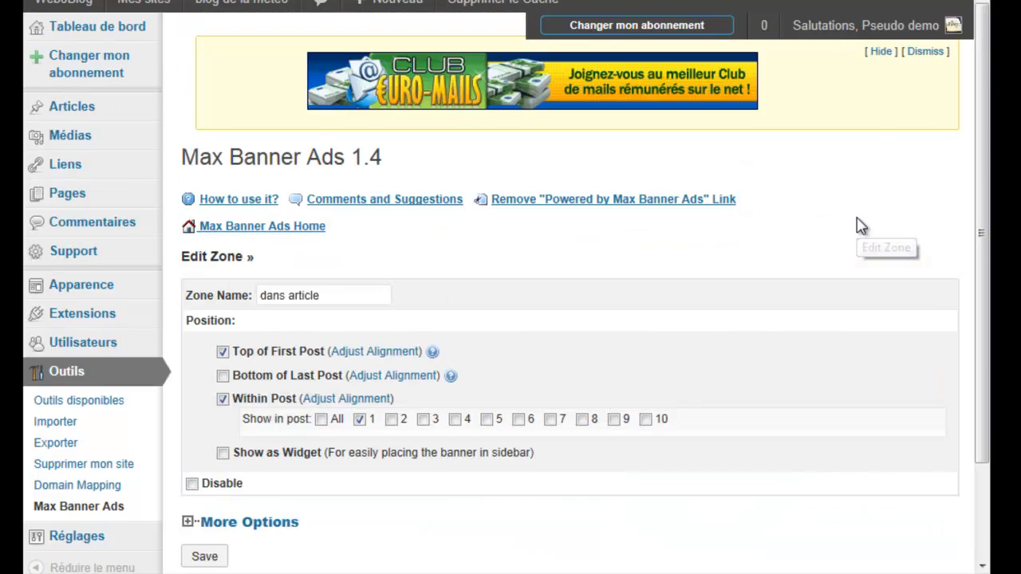
{"action": "left_click", "coordinate": [223, 352]}
{"action": "left_click", "coordinate": [199, 557]}
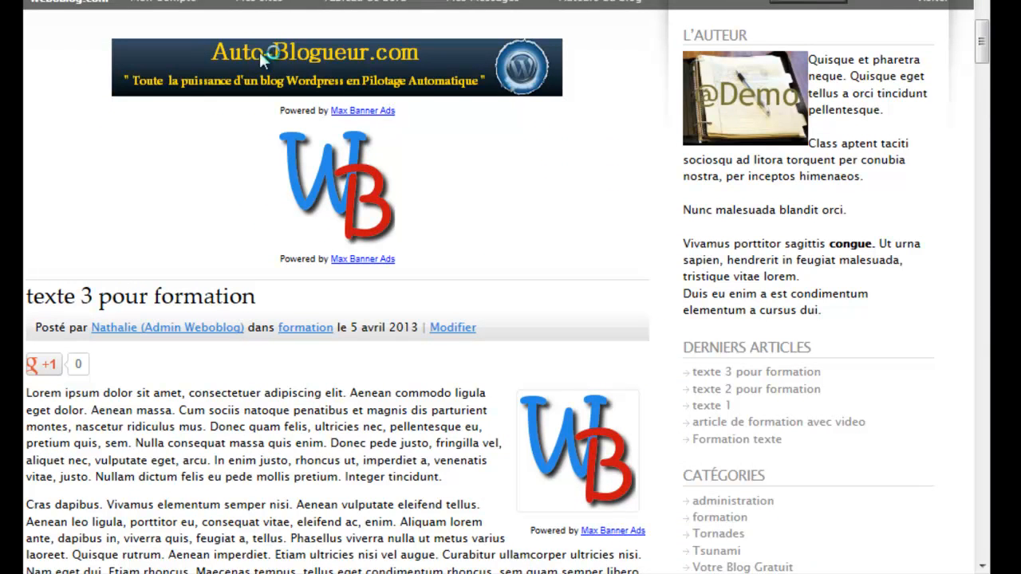
Reload the blog and scroll down to confirm the WB banner sits only inside the post.
{"action": "key", "text": "F5"}
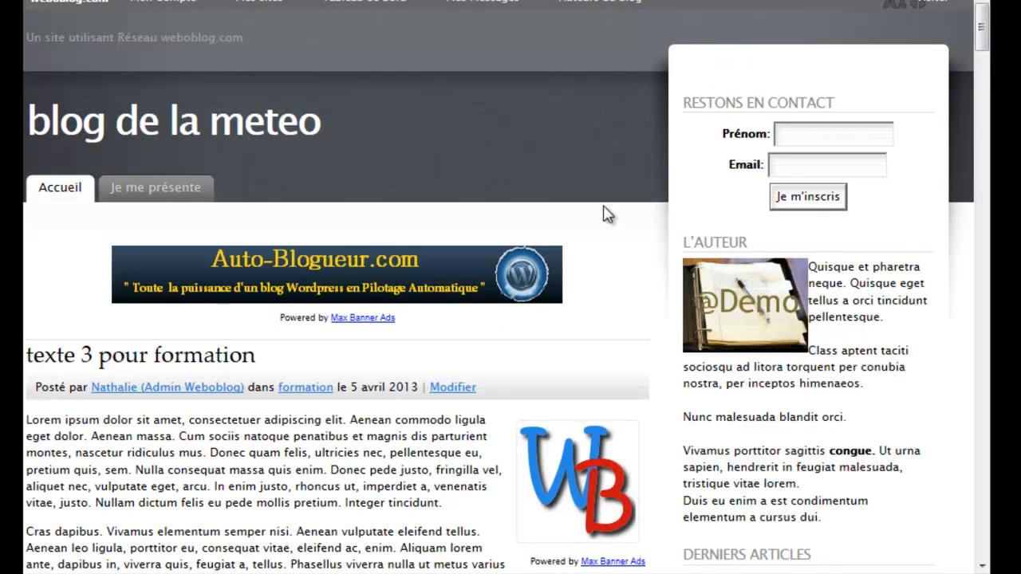
{"action": "scroll", "coordinate": [941, 88], "scroll_direction": "down", "scroll_amount": 3}
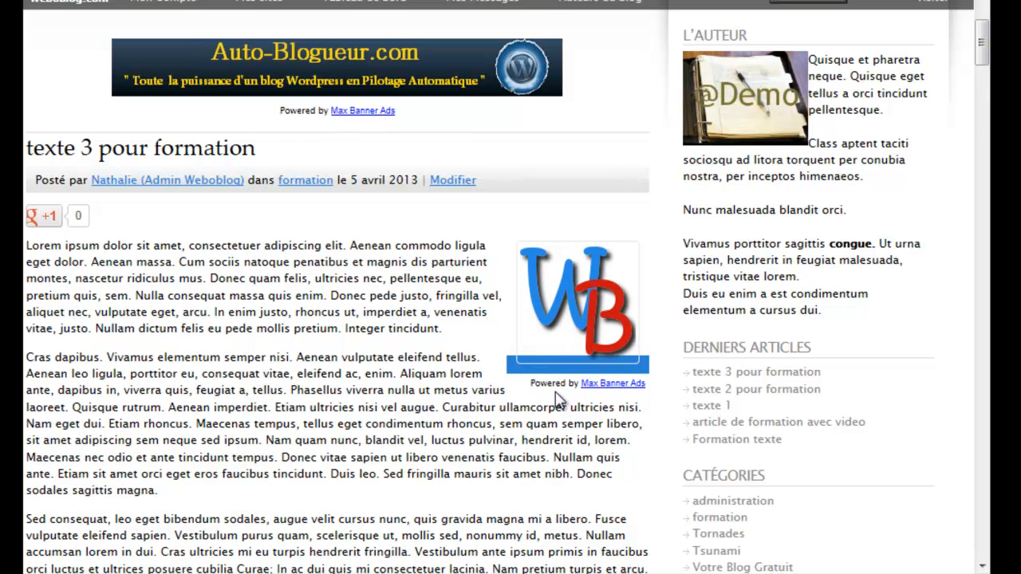
{"action": "mouse_move", "coordinate": [982, 53]}
{"action": "left_mouse_down"}
{"action": "mouse_move", "coordinate": [983, 115]}
{"action": "mouse_move", "coordinate": [983, 54]}
{"action": "left_mouse_up"}
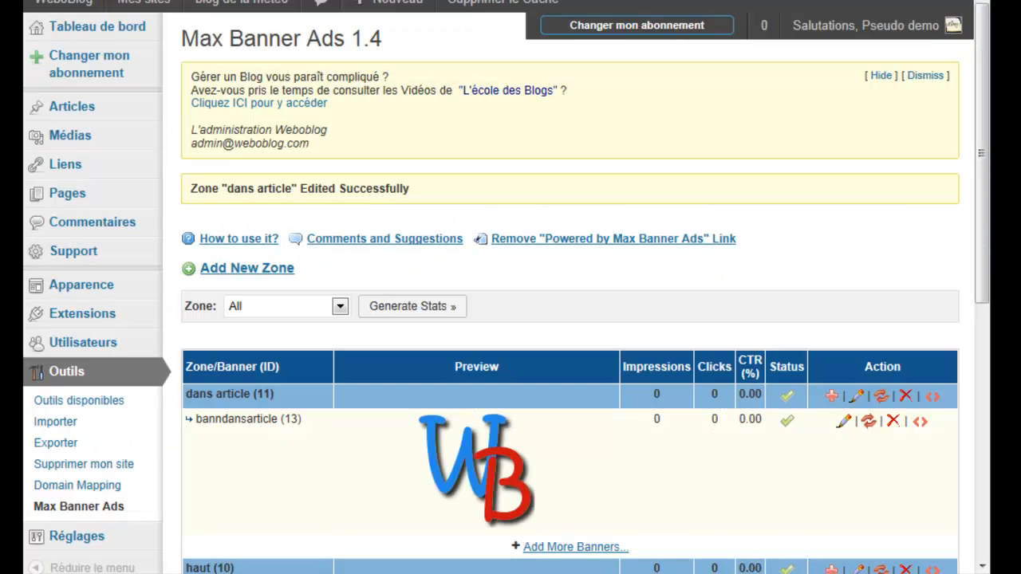
Add a zone named 'skyscraper' with Show as Widget enabled and save it.
{"action": "left_click", "coordinate": [257, 272]}
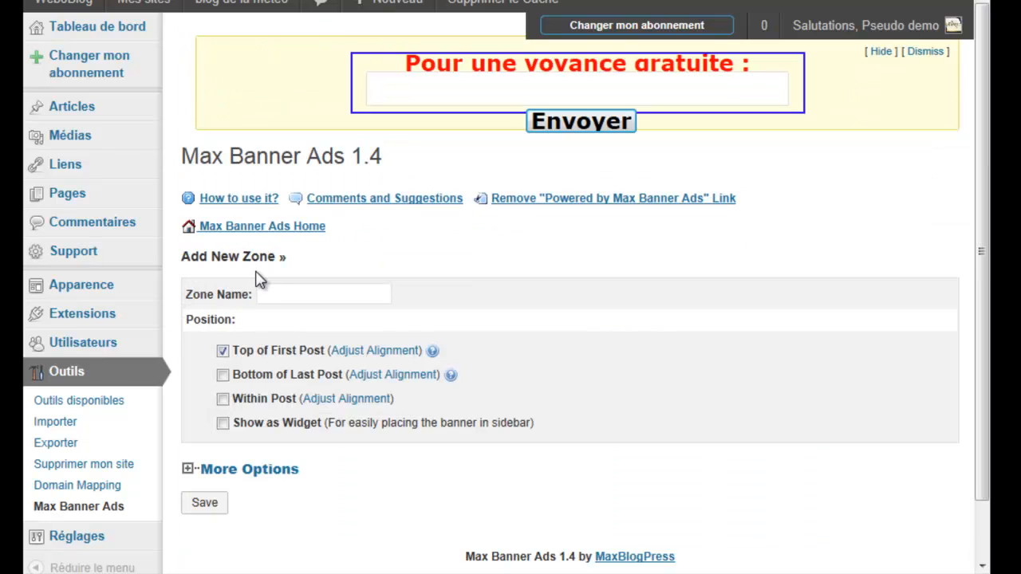
{"action": "left_click", "coordinate": [268, 290]}
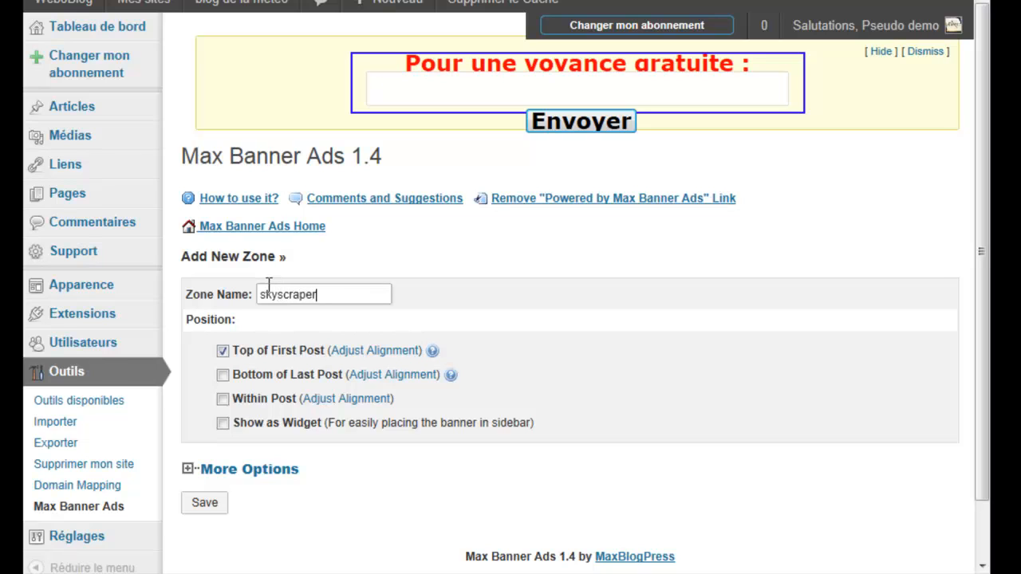
{"action": "left_click", "coordinate": [225, 425]}
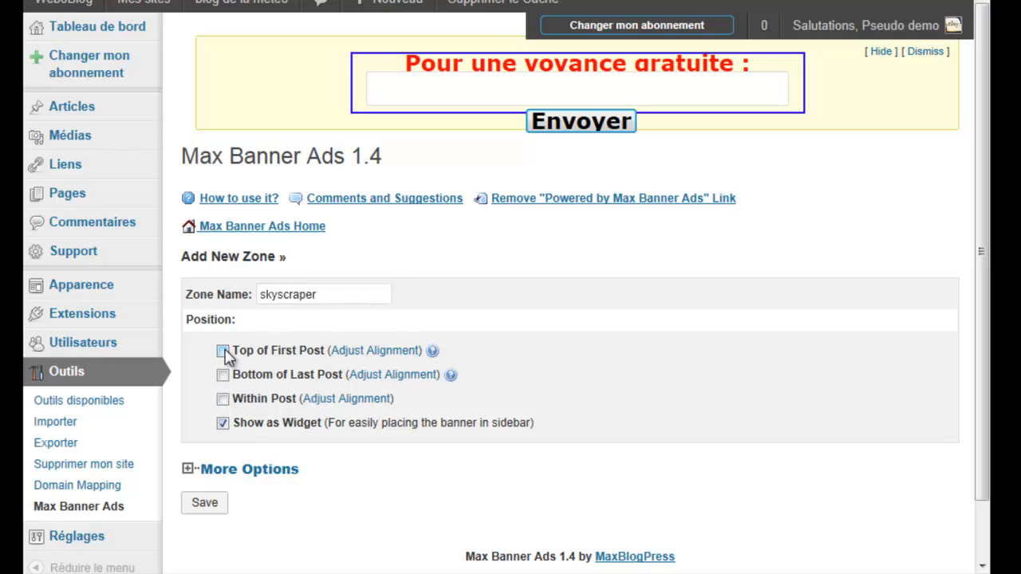
{"action": "left_click", "coordinate": [249, 469]}
{"action": "scroll", "coordinate": [360, 479], "scroll_direction": "down", "scroll_amount": 3}
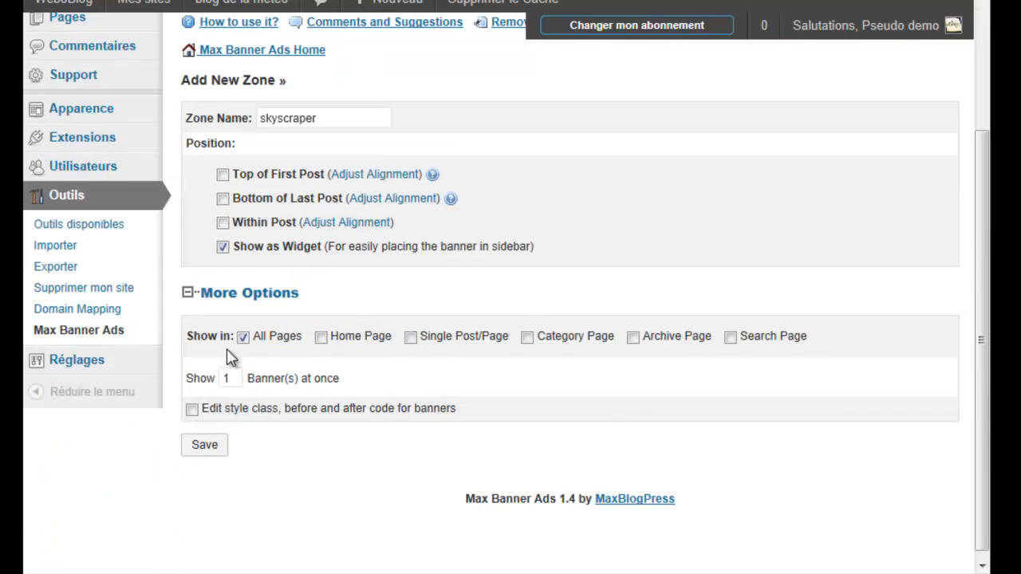
{"action": "left_click", "coordinate": [232, 293]}
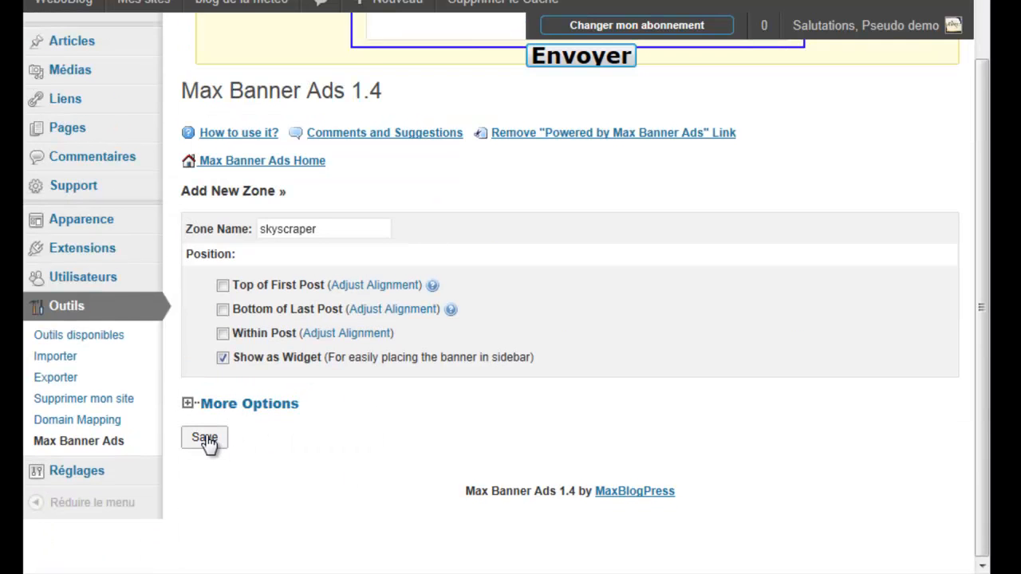
{"action": "left_click", "coordinate": [208, 439]}
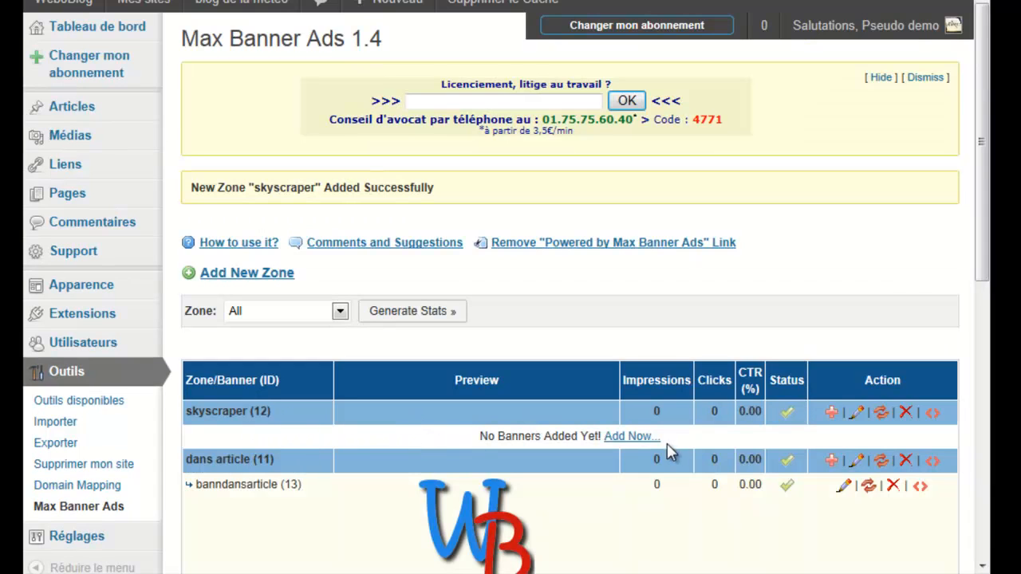
Add an Other Text Ads banner 'pubcolonne' with the pasted ad code to zone skyscraper and save it.
{"action": "left_click", "coordinate": [632, 439]}
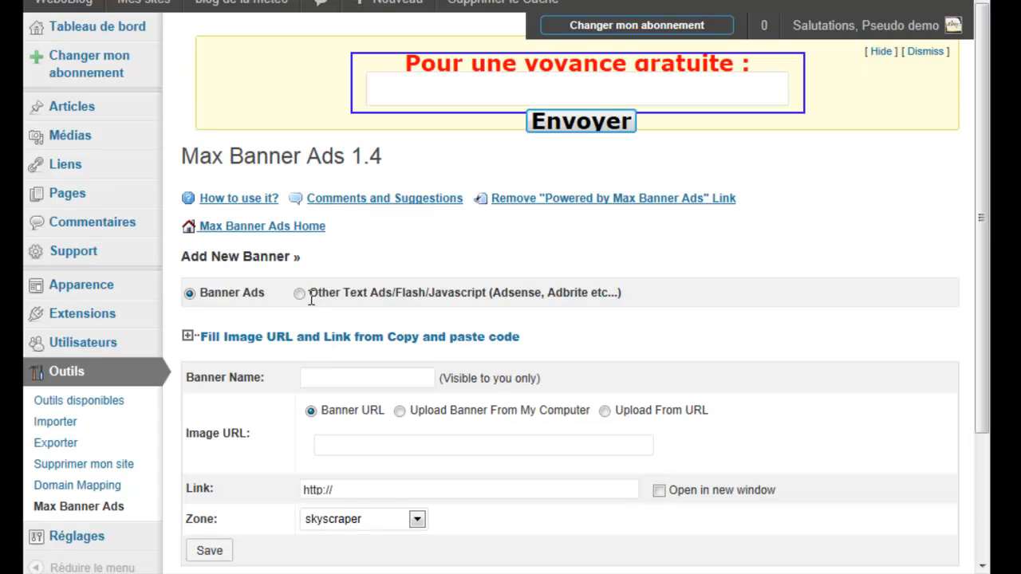
{"action": "left_click", "coordinate": [300, 294]}
{"action": "left_click", "coordinate": [414, 396]}
{"action": "type", "text": "<a href=\"http://computeropera.carrefourinternet.com/redir.asp?i_id=1236&i_user=computeropera\" target=\"_blank\"><img src=\"http://computeropera.carrefourinternet.com/img.asp?i_id=1236&i_user=computeropera\" border=\"0\"></a>"}
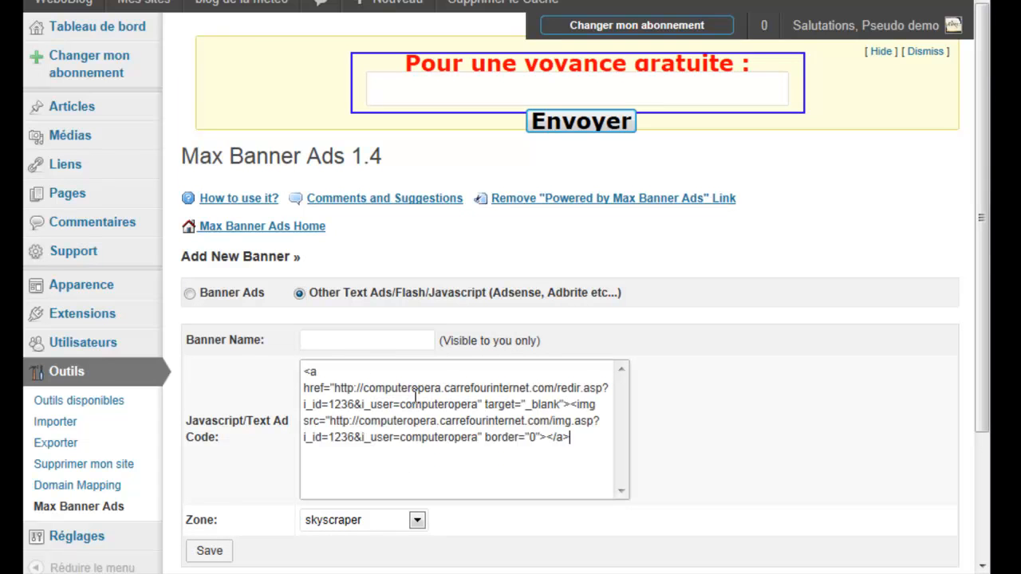
{"action": "left_click", "coordinate": [353, 339]}
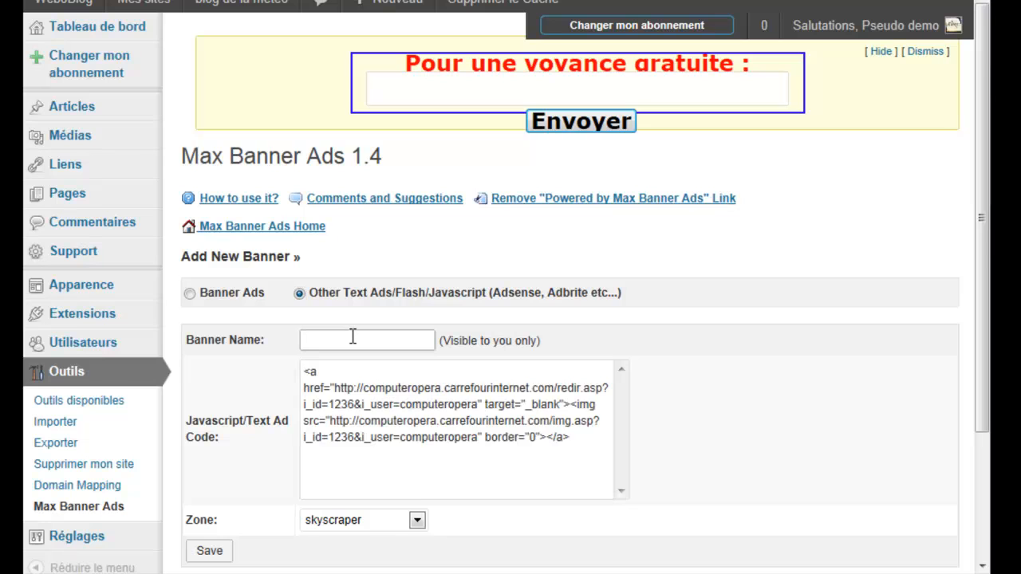
{"action": "type", "text": "pubcolonne"}
{"action": "scroll", "coordinate": [504, 472], "scroll_direction": "down", "scroll_amount": 1}
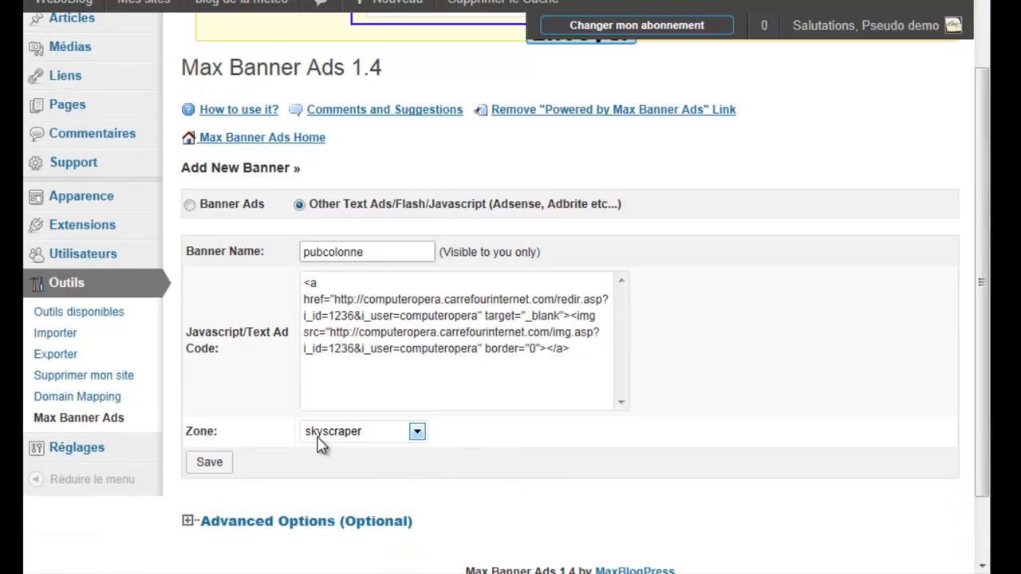
{"action": "left_click", "coordinate": [344, 522]}
{"action": "scroll", "coordinate": [471, 517], "scroll_direction": "down", "scroll_amount": 3}
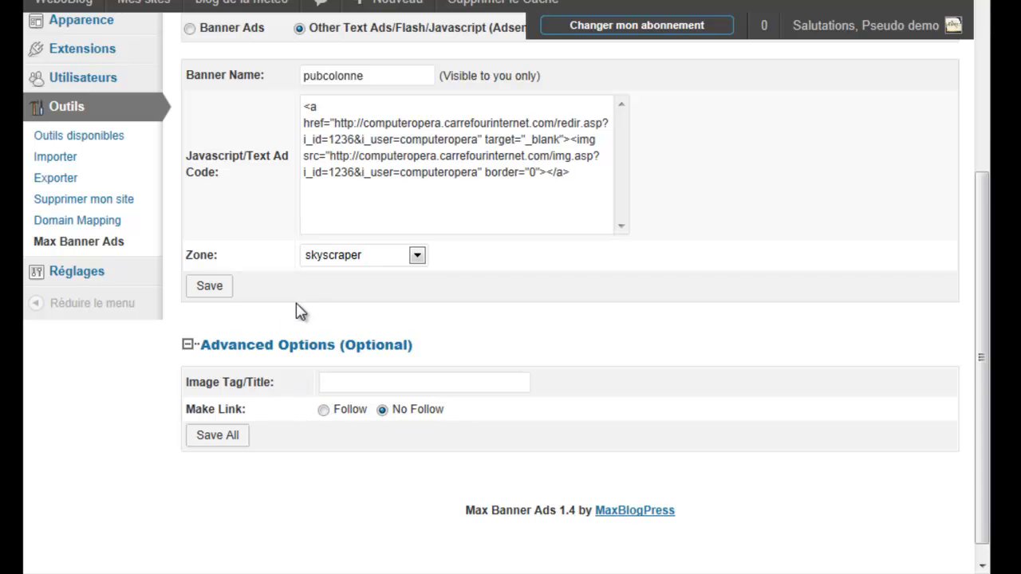
{"action": "left_click", "coordinate": [214, 290]}
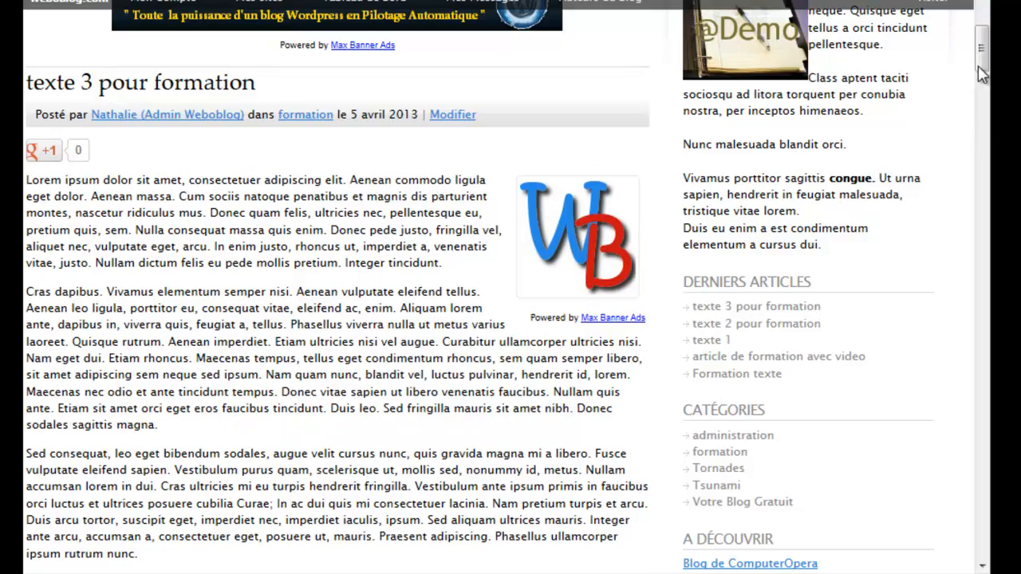
Scroll through the blog post, then go back to the Max Banner Ads admin tab.
{"action": "left_click_drag", "start_coordinate": [983, 51], "coordinate": [982, 30]}
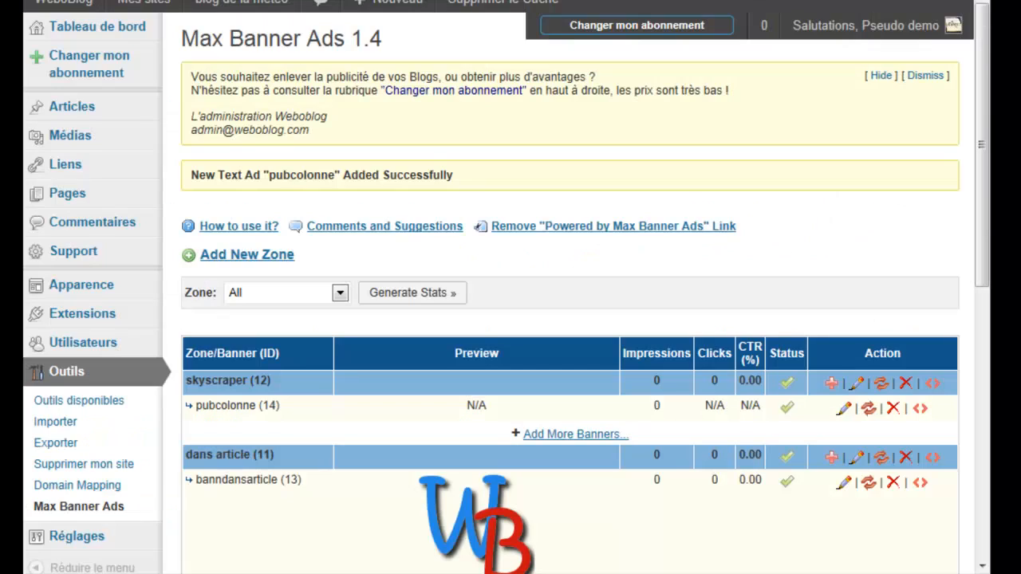
Go to Apparence > Widgets.
{"action": "mouse_move", "coordinate": [92, 295]}
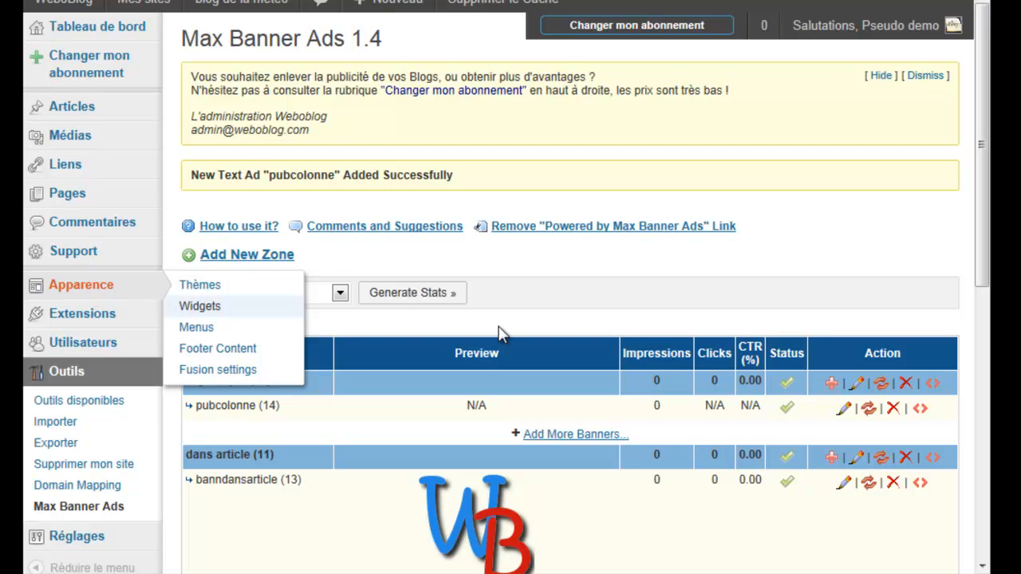
{"action": "left_click", "coordinate": [201, 308]}
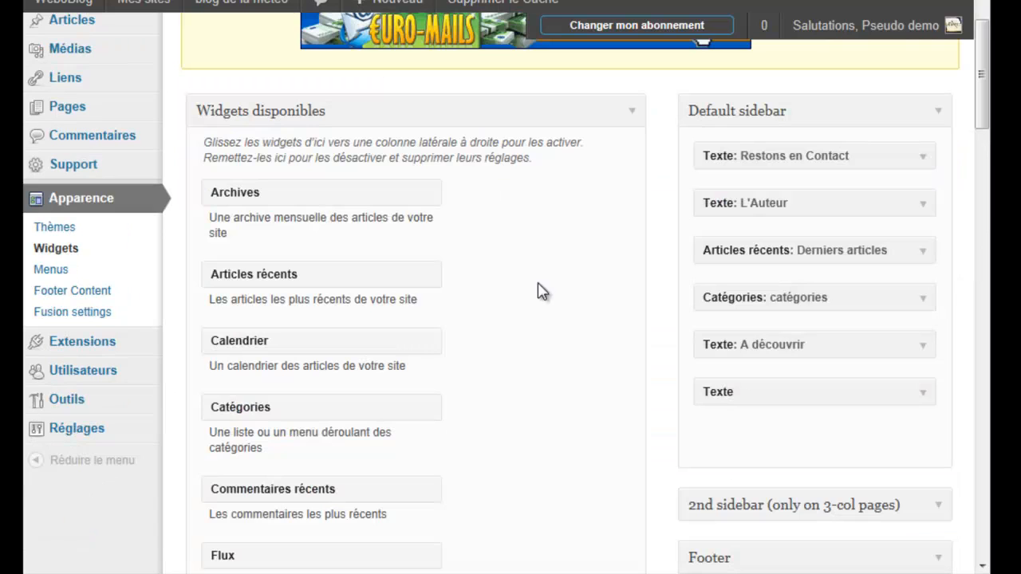
Drag the MBAN Sidebar Widget into the Default sidebar below the Texte: L'Auteur widget.
{"action": "scroll", "coordinate": [526, 319], "scroll_direction": "down", "scroll_amount": 3}
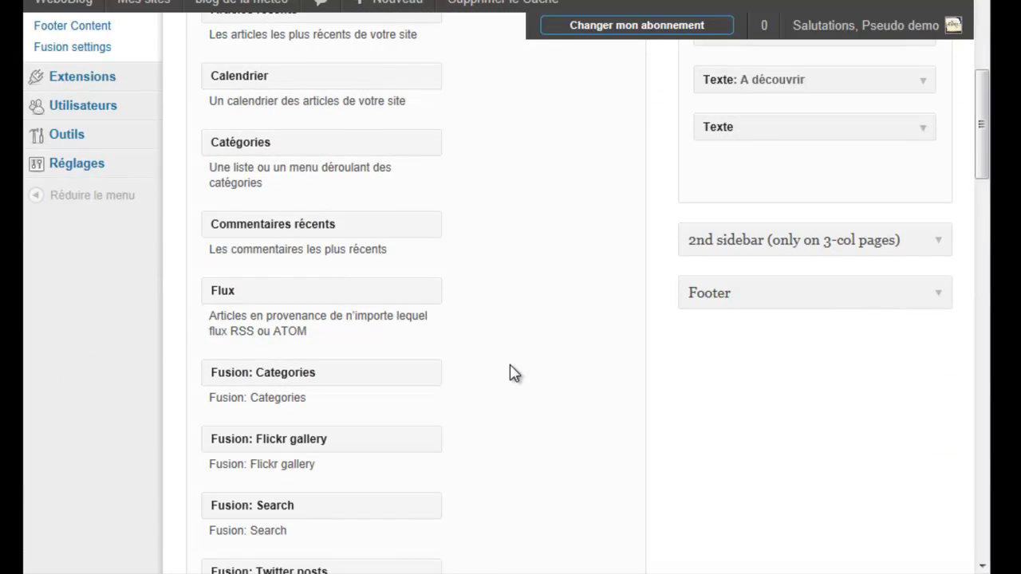
{"action": "scroll", "coordinate": [513, 372], "scroll_direction": "down", "scroll_amount": 4}
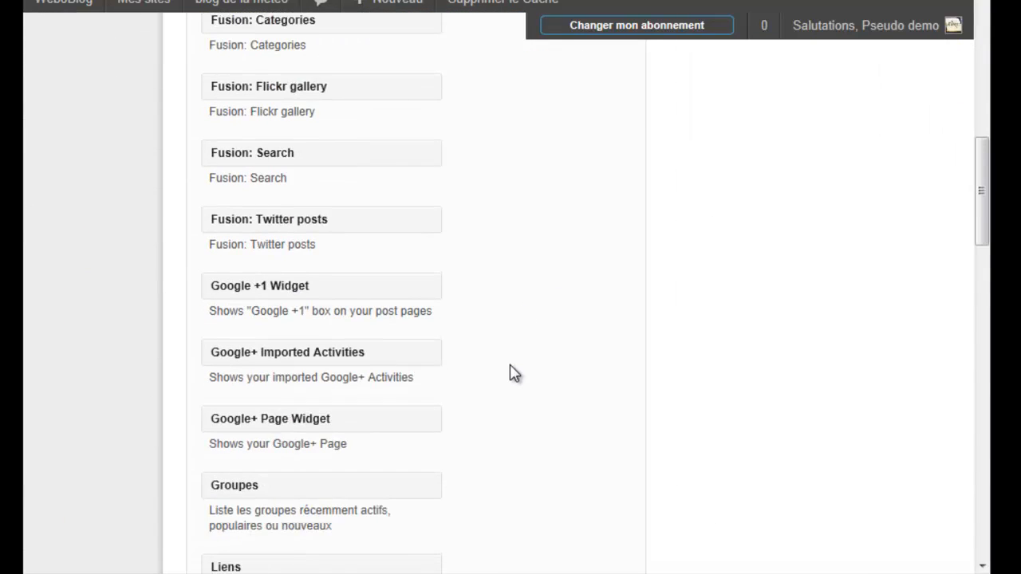
{"action": "scroll", "coordinate": [513, 372], "scroll_direction": "down", "scroll_amount": 3}
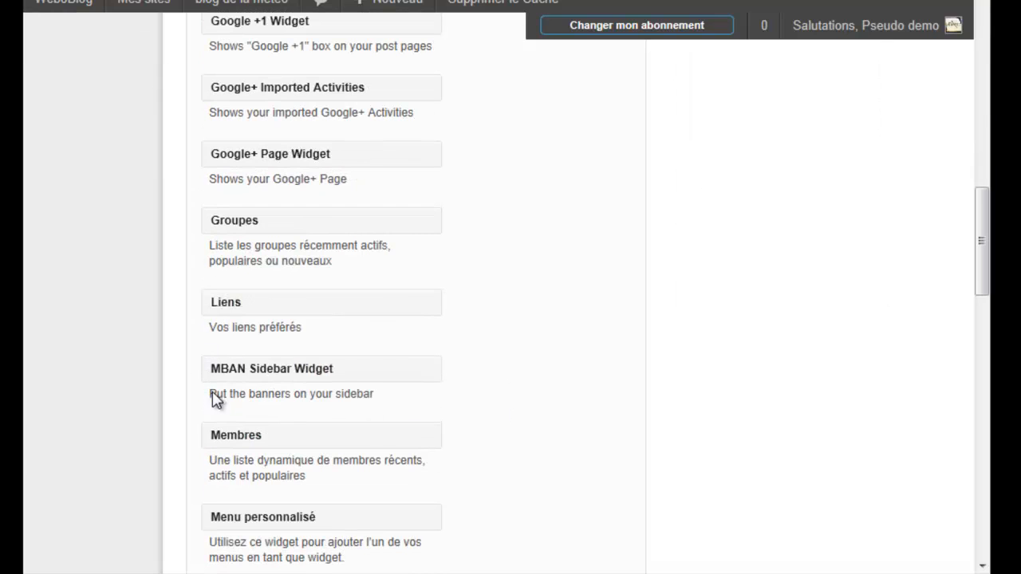
{"action": "left_click_drag", "start_coordinate": [230, 371], "coordinate": [718, 46]}
{"action": "scroll", "coordinate": [511, 303], "scroll_direction": "up", "scroll_amount": 6}
{"action": "left_click_drag", "start_coordinate": [750, 6], "coordinate": [725, 161]}
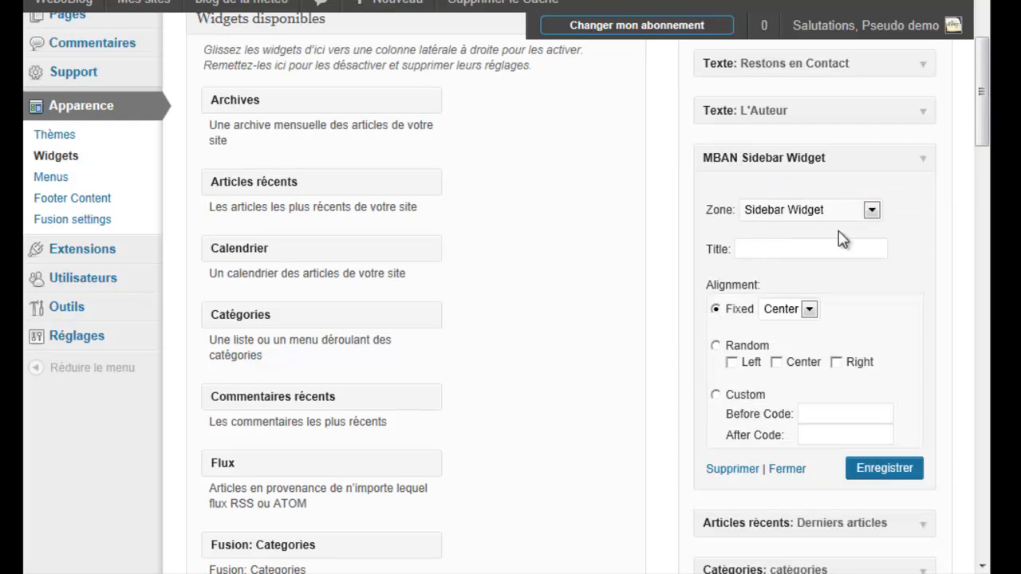
Set the MBAN widget to zone skyscraper, title 'publicite sky', Fixed Center, and save it.
{"action": "left_click", "coordinate": [874, 212]}
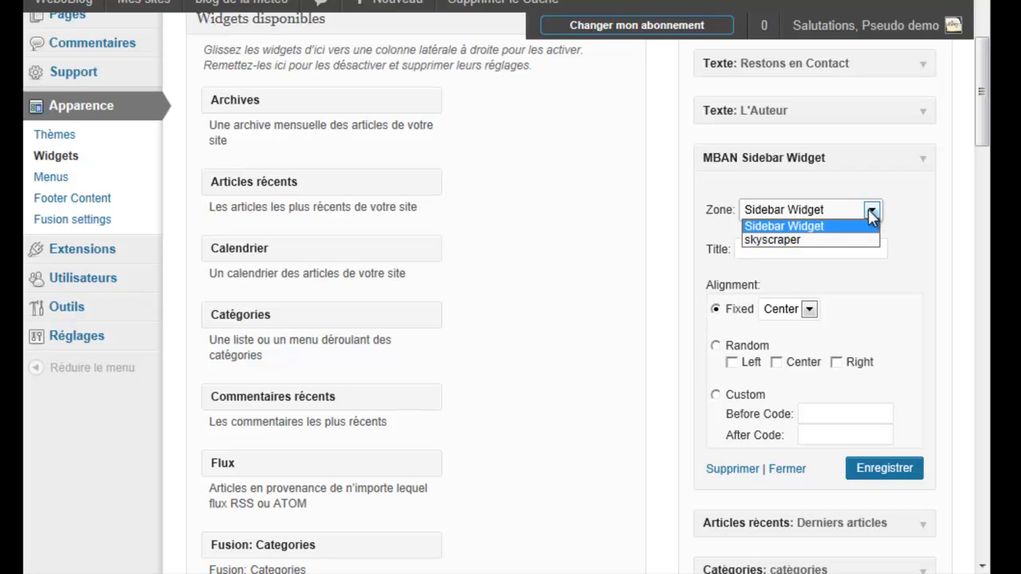
{"action": "left_click", "coordinate": [780, 240]}
{"action": "left_click", "coordinate": [778, 248]}
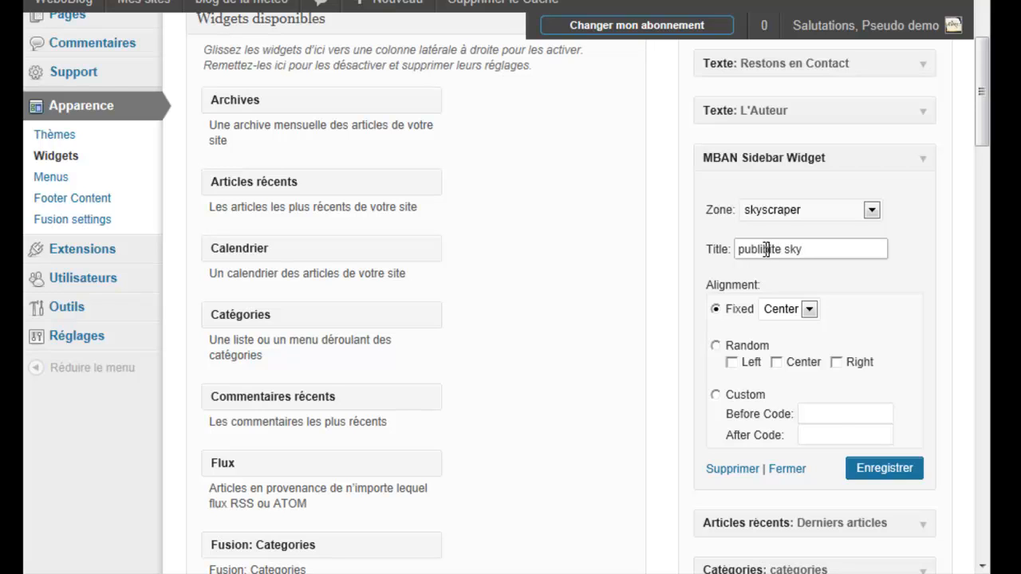
{"action": "key", "text": "BackSpace"}
{"action": "type", "text": "c"}
{"action": "left_click", "coordinate": [809, 309]}
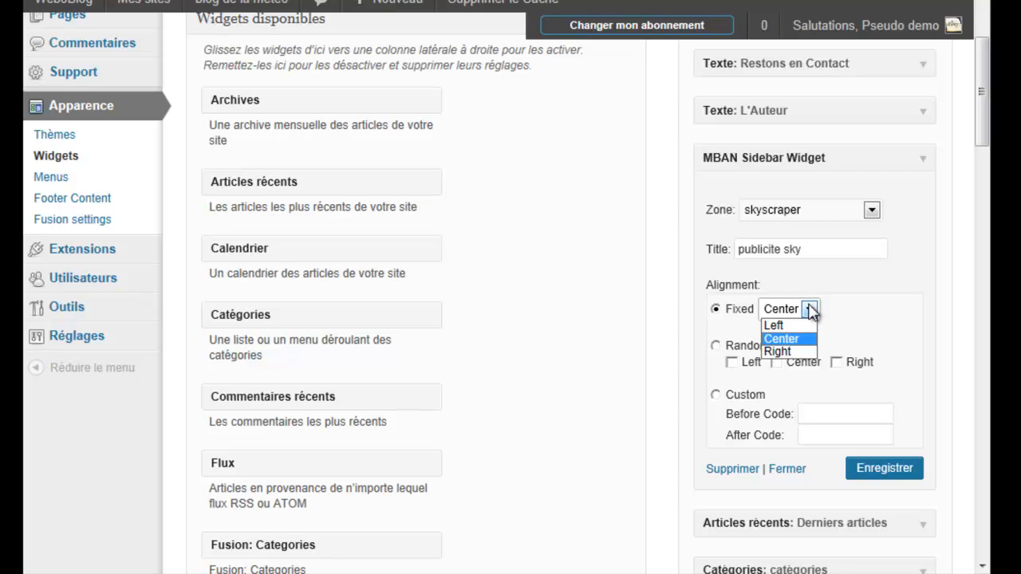
{"action": "left_click", "coordinate": [808, 339]}
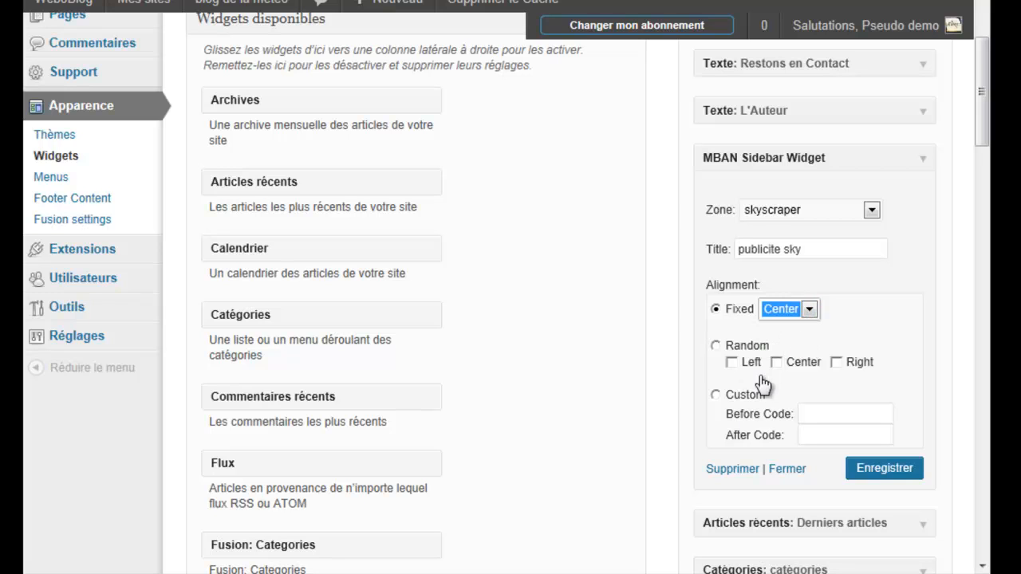
{"action": "scroll", "coordinate": [866, 354], "scroll_direction": "down", "scroll_amount": 2}
{"action": "left_click", "coordinate": [877, 381]}
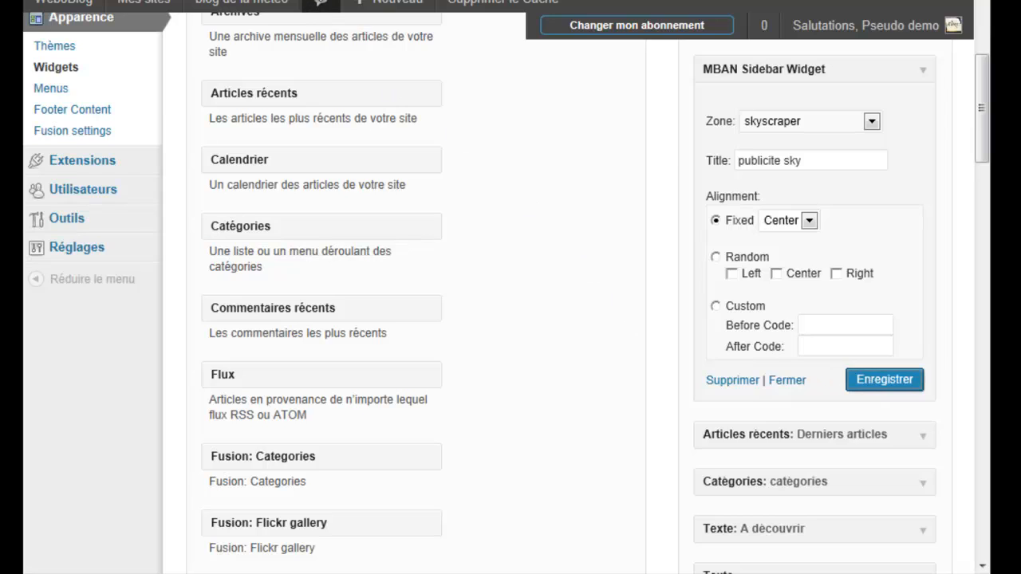
{"action": "left_click", "coordinate": [318, 0]}
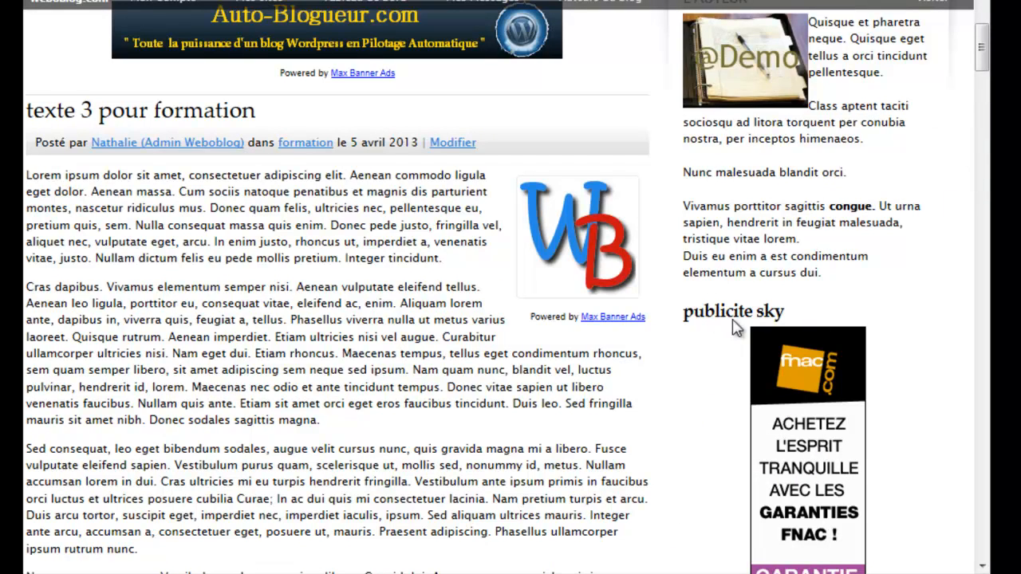
Check the 'publicite sky' ad in the blog sidebar, then begin adding another zone.
{"action": "left_click", "coordinate": [983, 95]}
{"action": "mouse_move", "coordinate": [984, 89]}
{"action": "left_mouse_down"}
{"action": "mouse_move", "coordinate": [983, 125]}
{"action": "mouse_move", "coordinate": [983, 74]}
{"action": "left_mouse_up"}
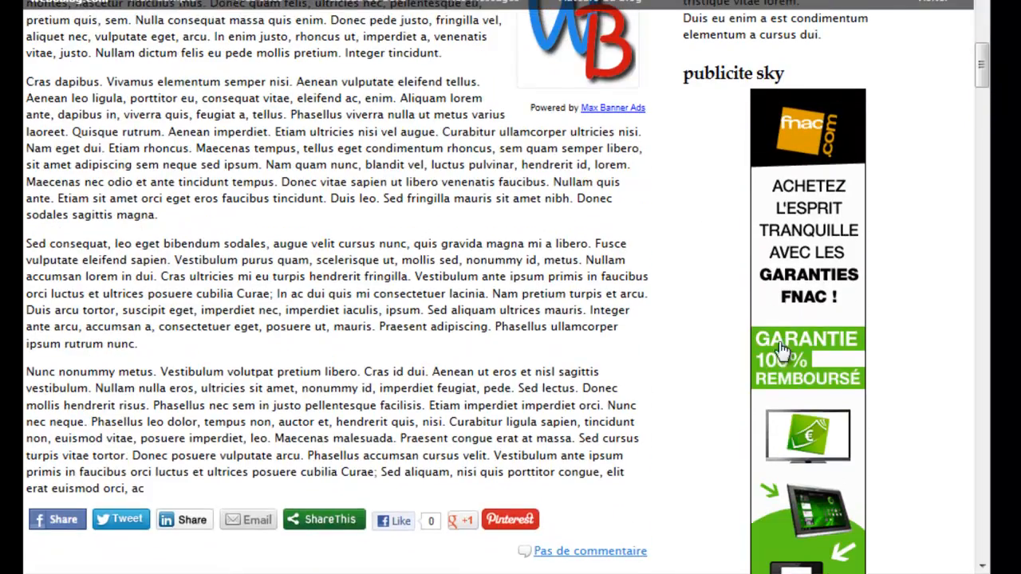
{"action": "left_click_drag", "start_coordinate": [983, 80], "coordinate": [984, 49]}
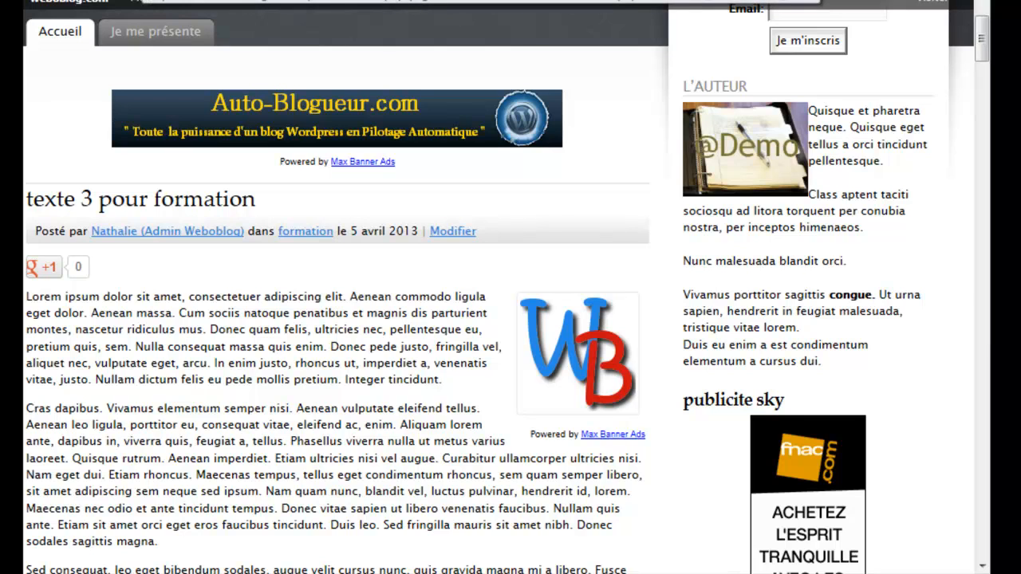
{"action": "left_click", "coordinate": [142, 0]}
{"action": "left_click", "coordinate": [259, 257]}
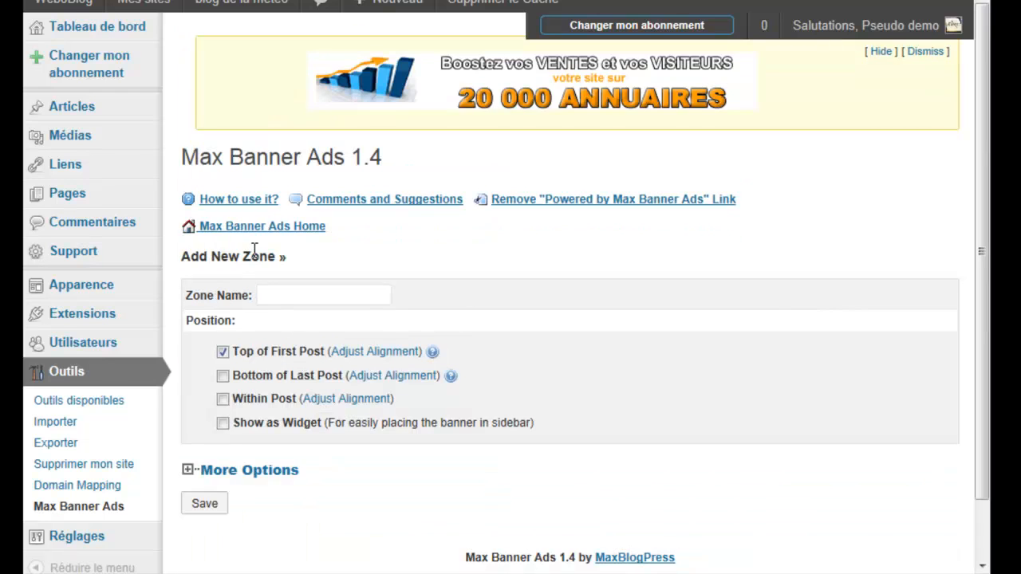
Create widget zone 'bloc' showing 4 banners, not at Top of First Post, and save it.
{"action": "left_click", "coordinate": [277, 293]}
{"action": "type", "text": "bl"}
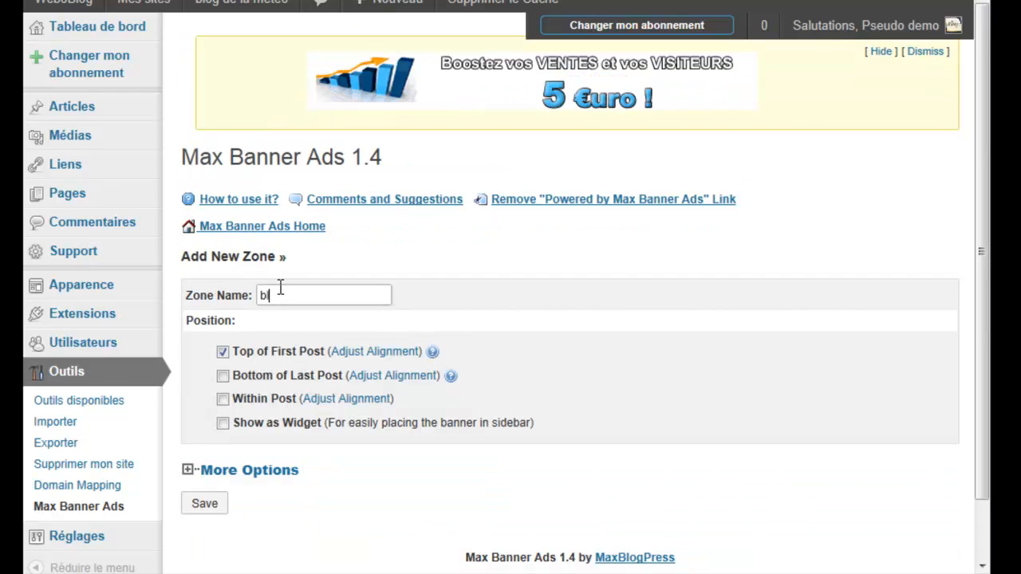
{"action": "type", "text": "oc"}
{"action": "left_click", "coordinate": [224, 424]}
{"action": "left_click", "coordinate": [222, 352]}
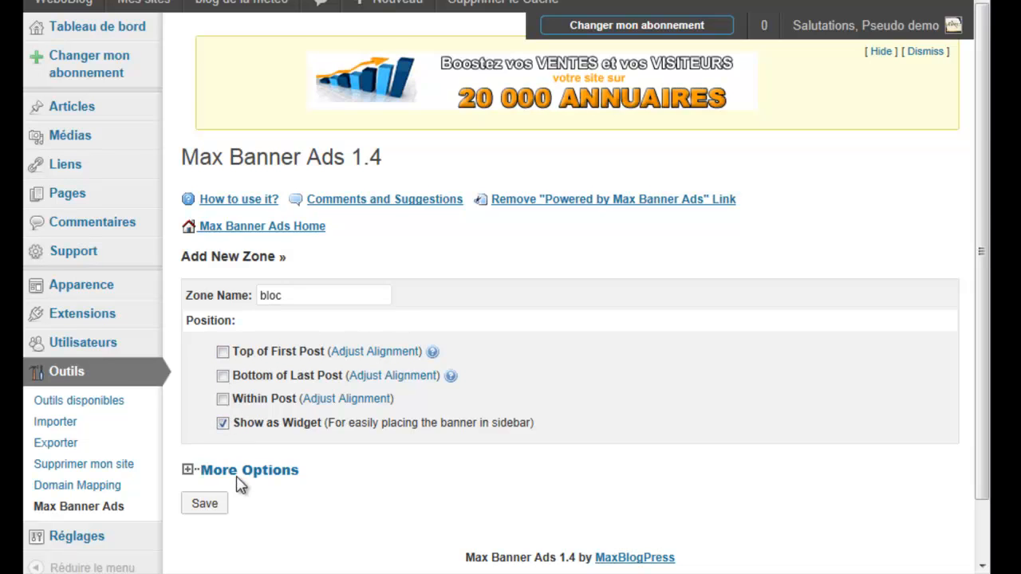
{"action": "left_click", "coordinate": [240, 472]}
{"action": "scroll", "coordinate": [336, 415], "scroll_direction": "down", "scroll_amount": 3}
{"action": "double_click", "coordinate": [226, 378]}
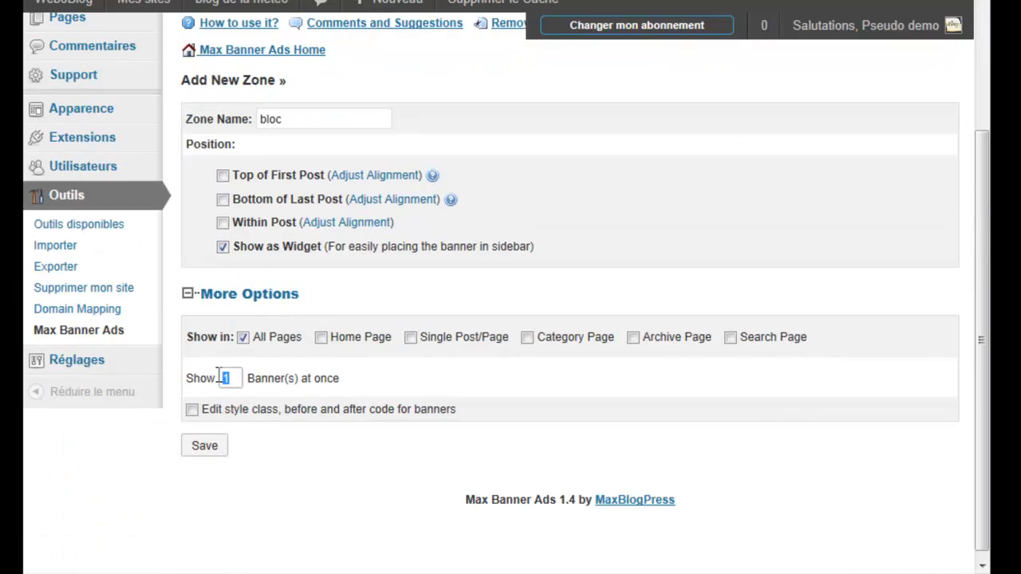
{"action": "type", "text": "4"}
{"action": "left_click", "coordinate": [200, 452]}
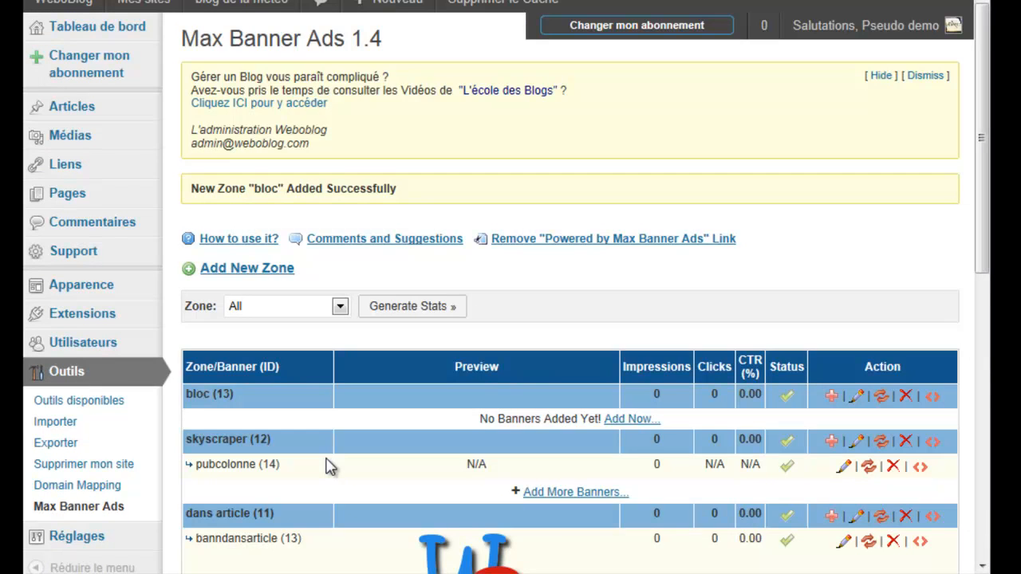
Start adding text ad banners to the empty bloc zone.
{"action": "left_click", "coordinate": [638, 420]}
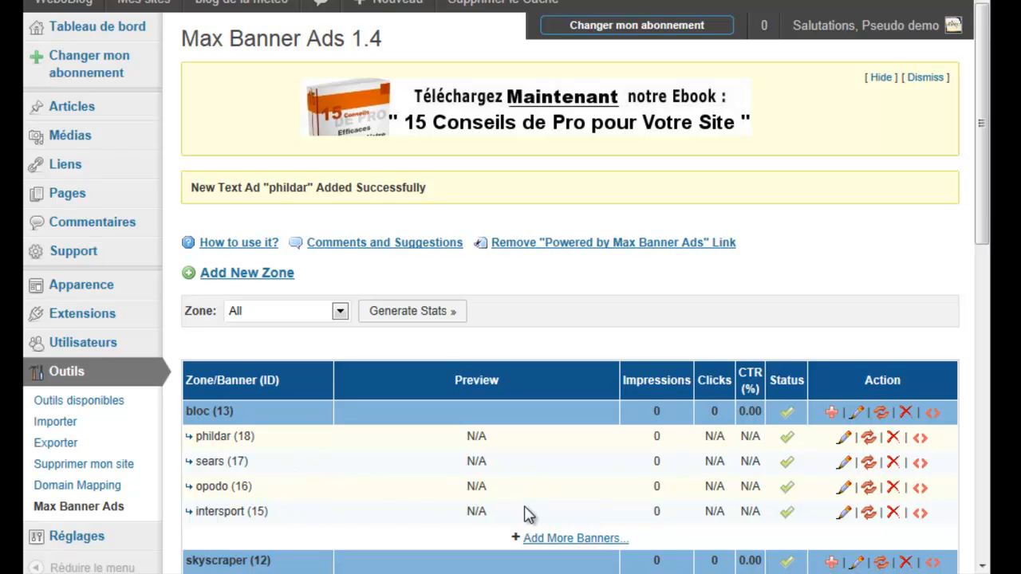
{"action": "left_click_drag", "start_coordinate": [987, 231], "coordinate": [985, 267]}
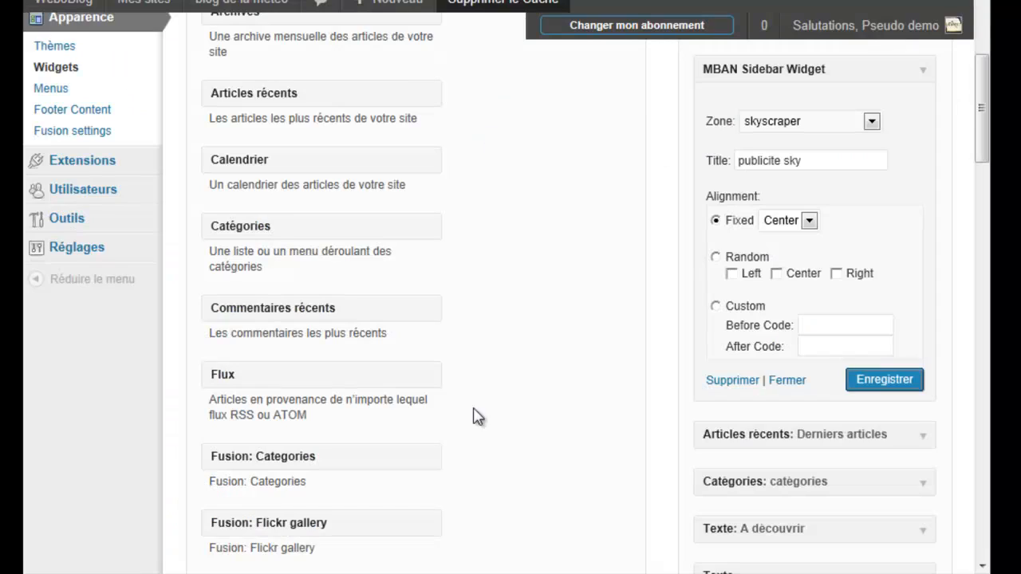
Drag a second MBAN Sidebar Widget into the Default sidebar below Texte: L'Auteur and open its Zone list.
{"action": "scroll", "coordinate": [456, 506], "scroll_direction": "down", "scroll_amount": 3}
{"action": "scroll", "coordinate": [458, 508], "scroll_direction": "down", "scroll_amount": 5}
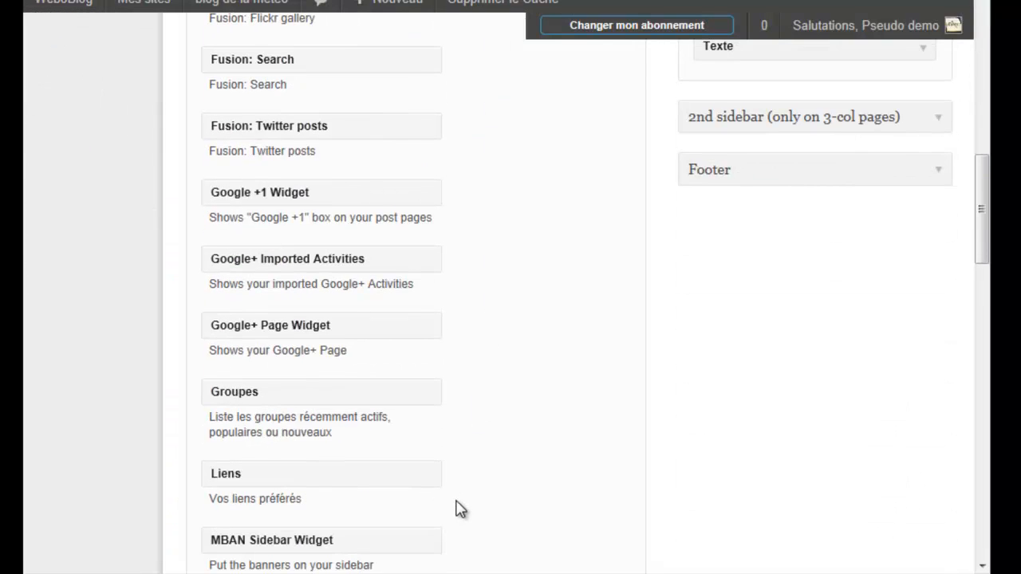
{"action": "left_click_drag", "start_coordinate": [254, 365], "coordinate": [742, 209]}
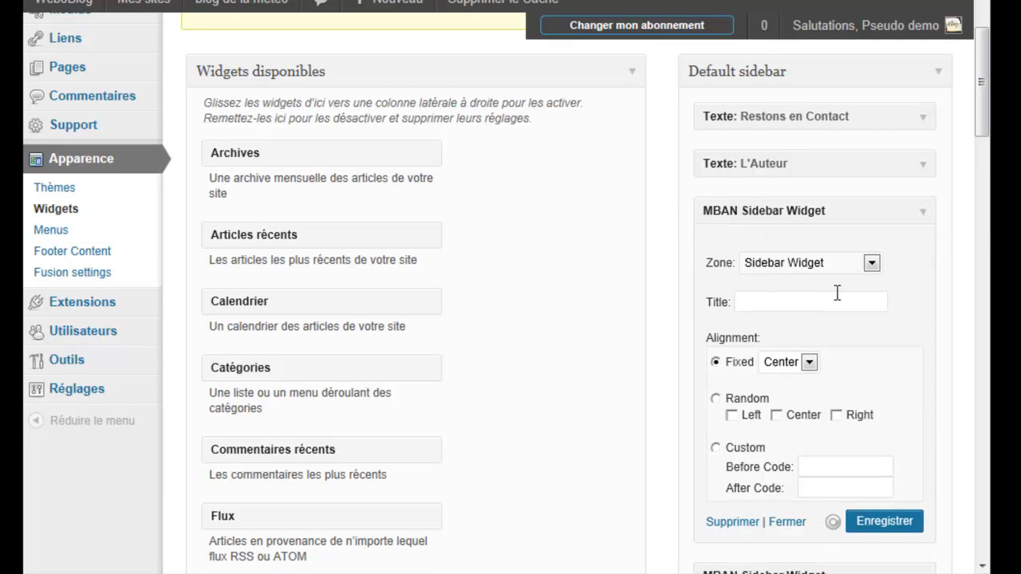
{"action": "left_click", "coordinate": [872, 263]}
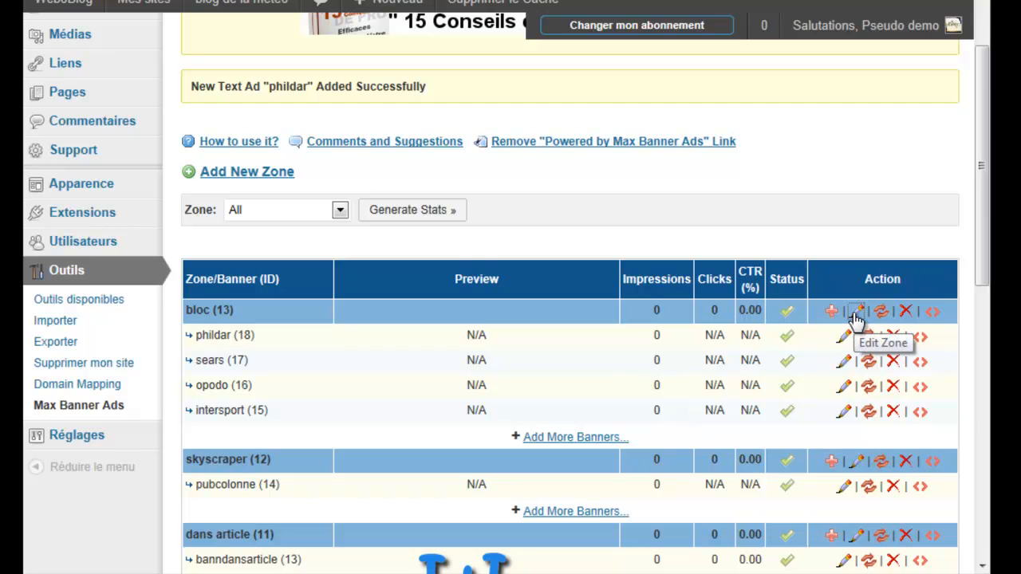
Open the bloc zone's edit form, expand More Options and re-save the zone.
{"action": "left_click", "coordinate": [856, 315]}
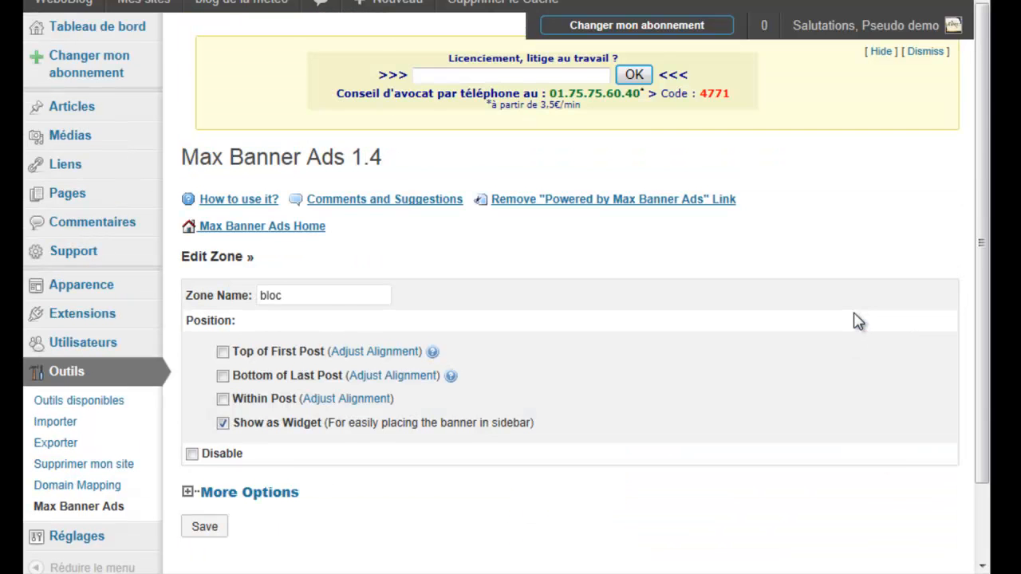
{"action": "scroll", "coordinate": [360, 421], "scroll_direction": "down", "scroll_amount": 2}
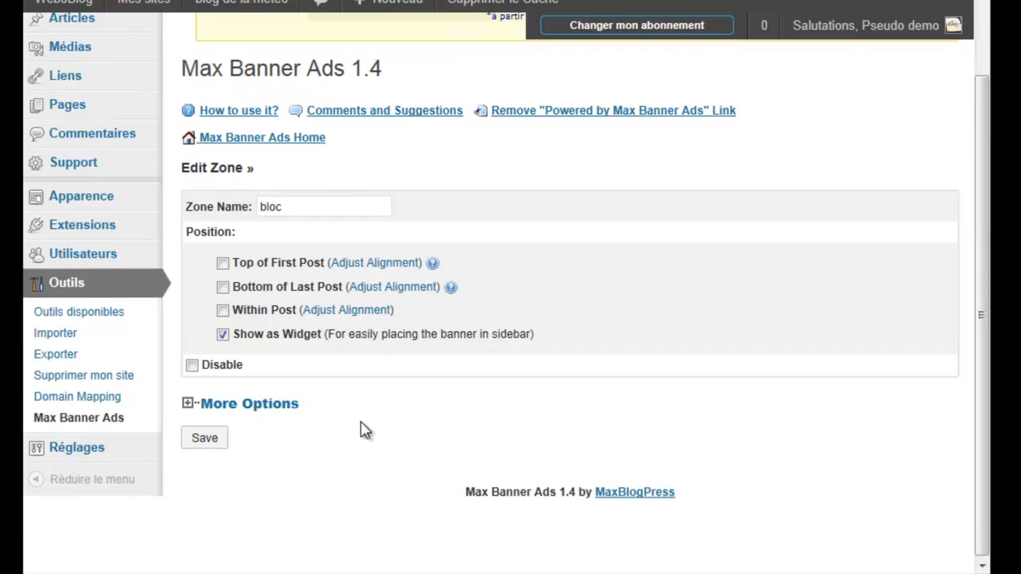
{"action": "left_click", "coordinate": [283, 405]}
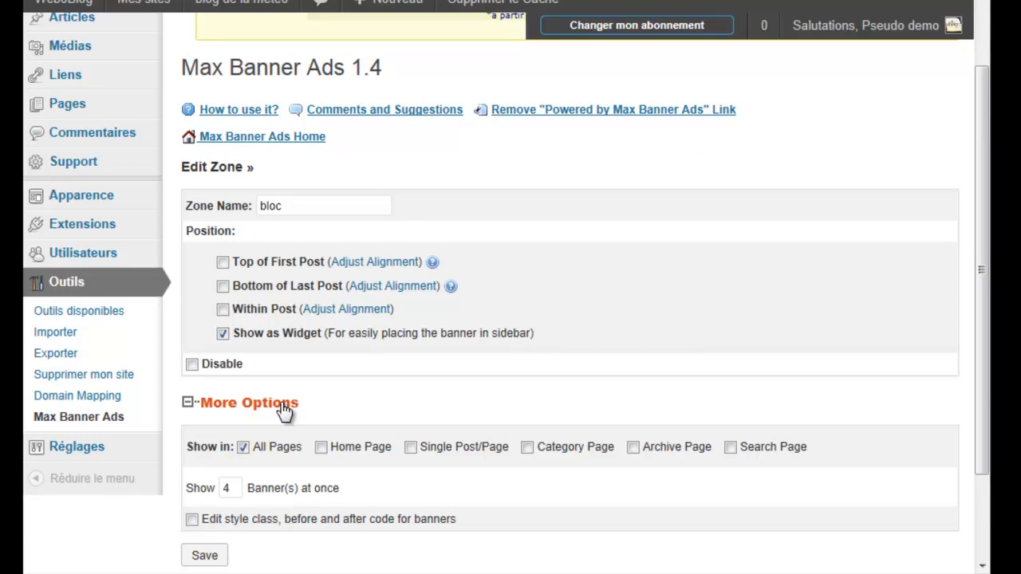
{"action": "left_click", "coordinate": [203, 558]}
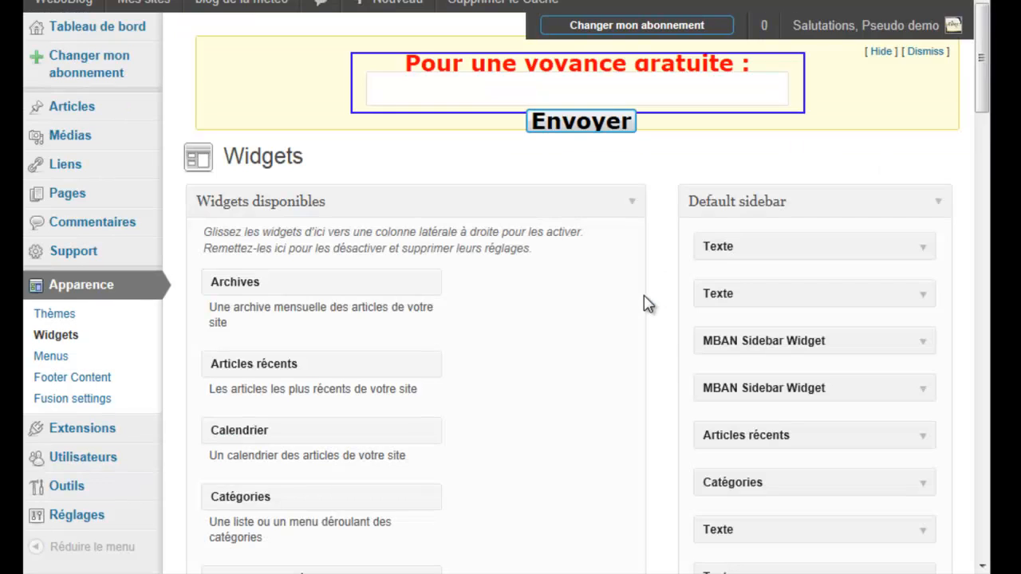
Set the second sidebar widget to zone bloc, title 'pub bloc', Fixed Center alignment, and save it.
{"action": "scroll", "coordinate": [895, 354], "scroll_direction": "down", "scroll_amount": 3}
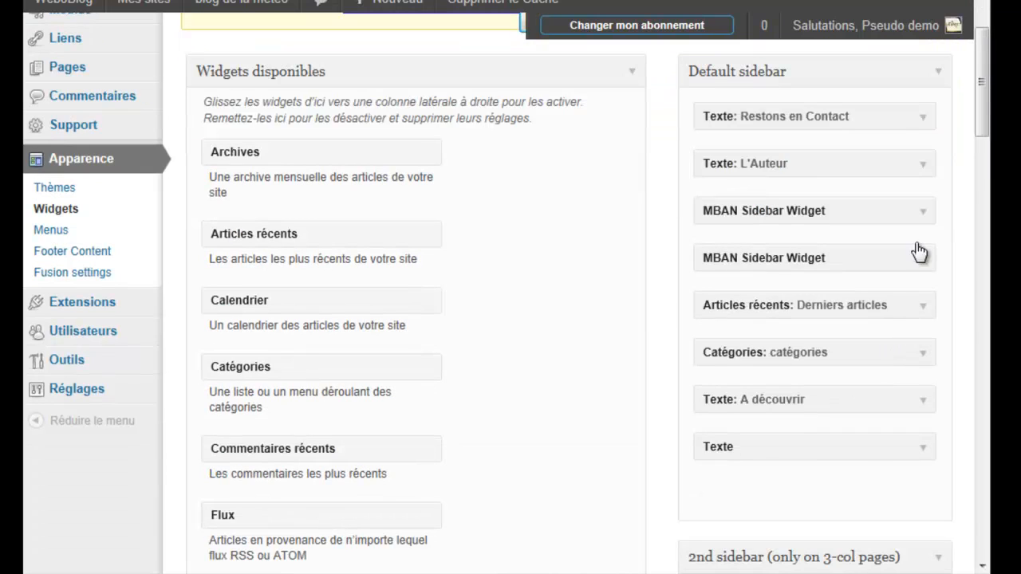
{"action": "left_click", "coordinate": [923, 214]}
{"action": "left_click", "coordinate": [872, 264]}
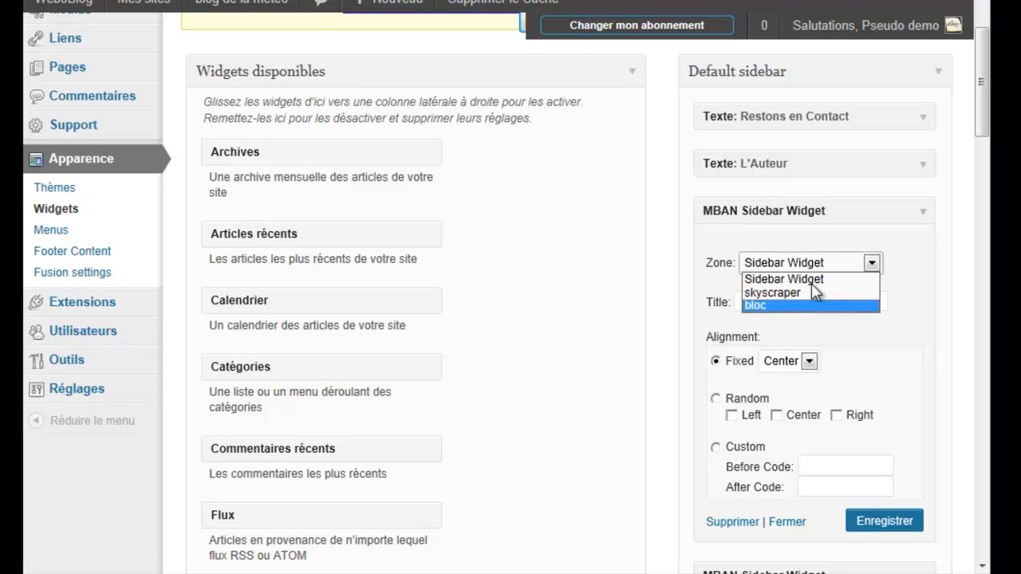
{"action": "left_click", "coordinate": [772, 306]}
{"action": "left_click", "coordinate": [772, 301]}
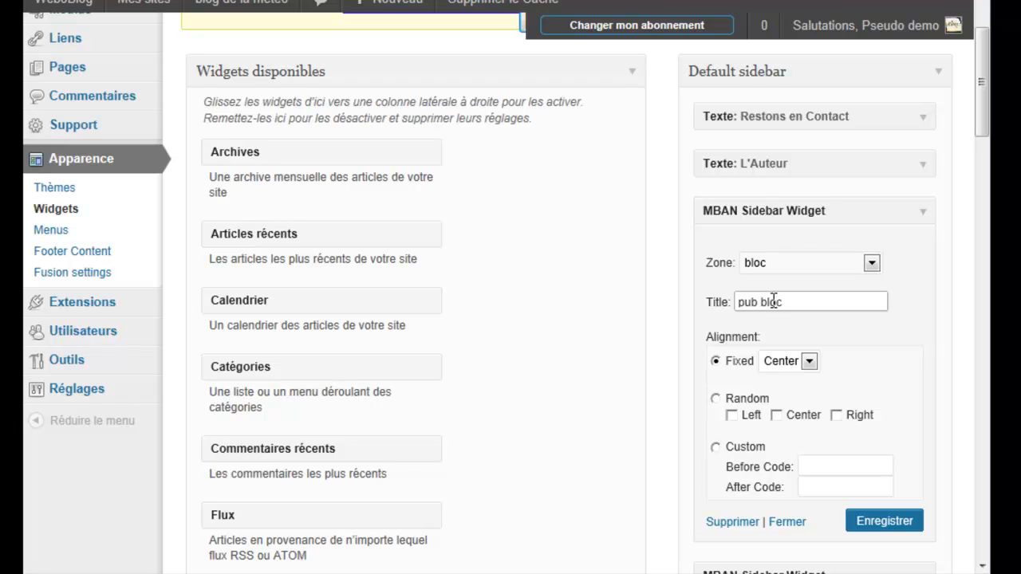
{"action": "left_click", "coordinate": [808, 361]}
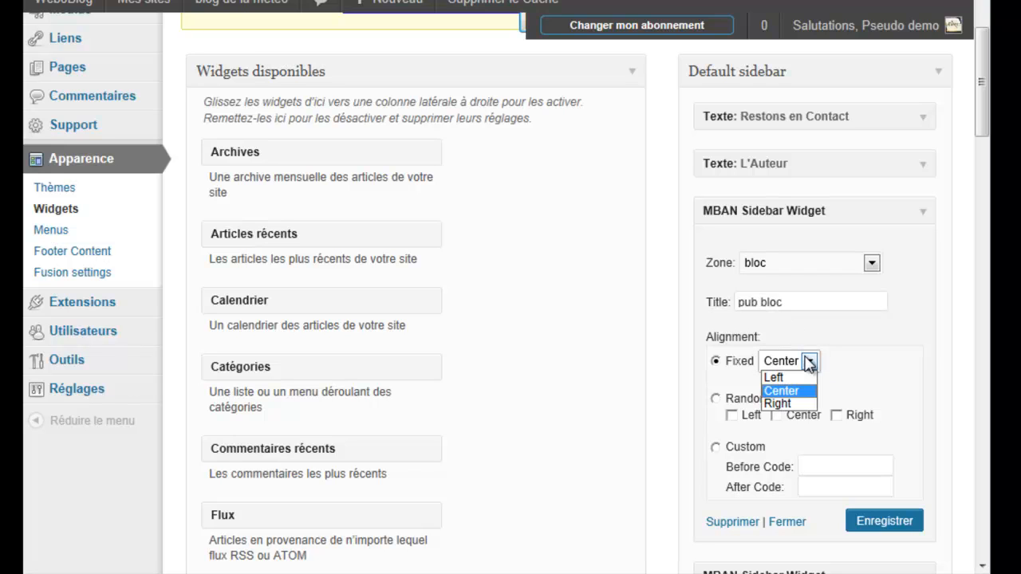
{"action": "left_click", "coordinate": [810, 363]}
{"action": "left_click", "coordinate": [882, 526]}
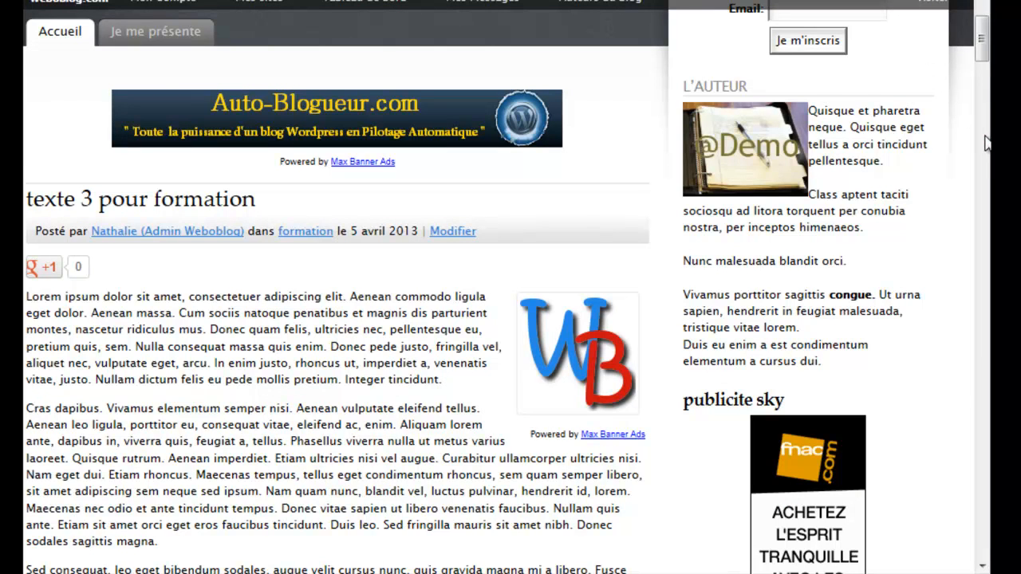
Reload the blog and scroll to check the four rotating pub bloc banners in the sidebar.
{"action": "key", "text": "F5"}
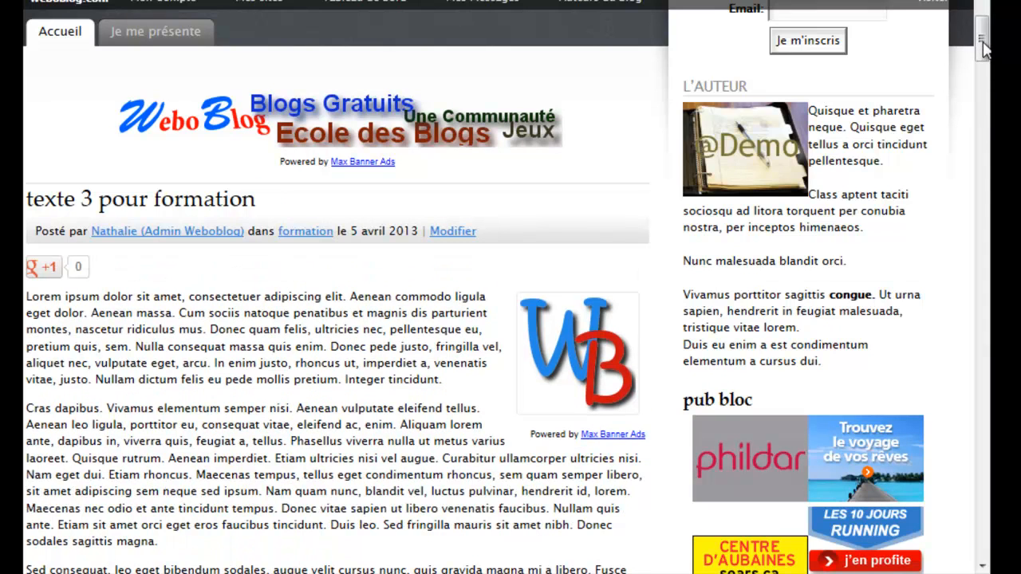
{"action": "left_click_drag", "start_coordinate": [983, 49], "coordinate": [983, 70]}
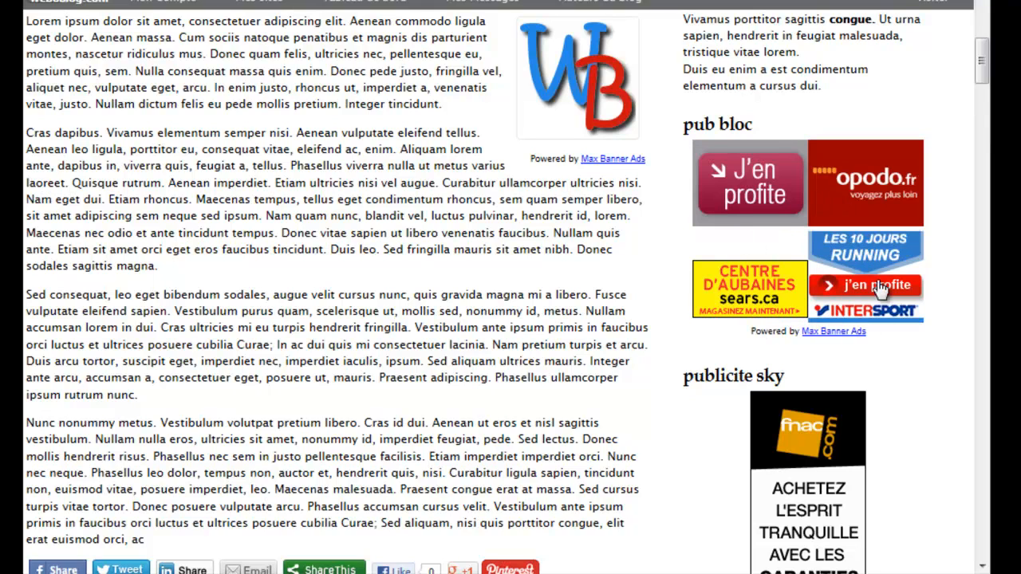
{"action": "left_click_drag", "start_coordinate": [982, 76], "coordinate": [983, 48]}
{"action": "left_click_drag", "start_coordinate": [987, 198], "coordinate": [985, 4]}
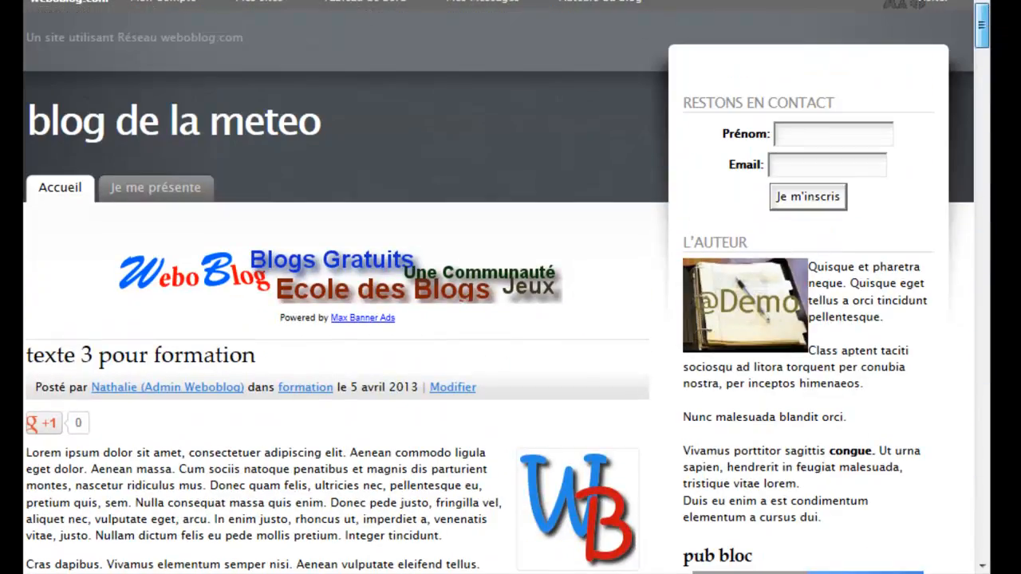
{"action": "left_click", "coordinate": [177, 1]}
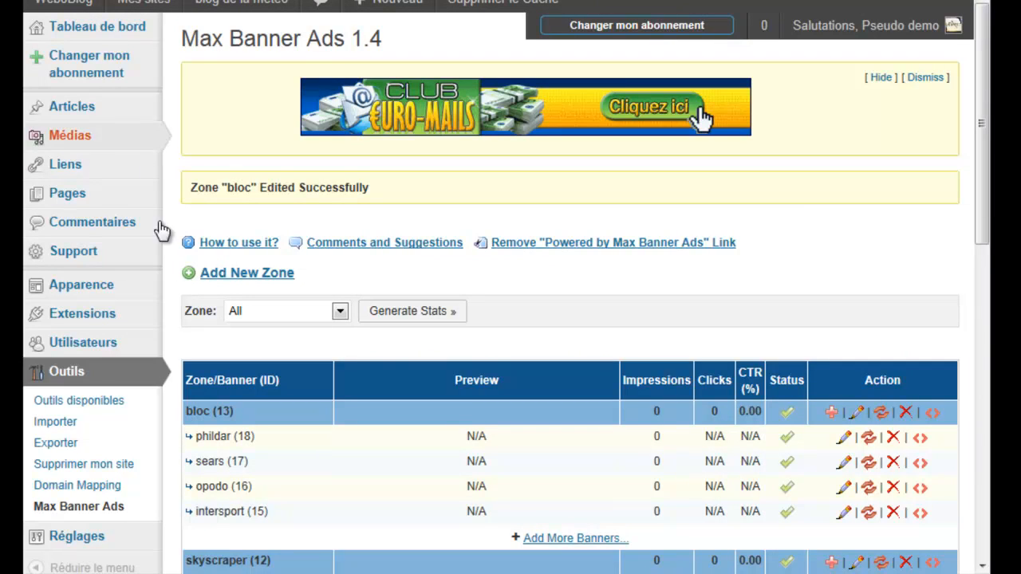
Create zone 'bas de blog' at Bottom of Last Post instead of top, Fixed Center, and save it.
{"action": "left_click", "coordinate": [221, 281]}
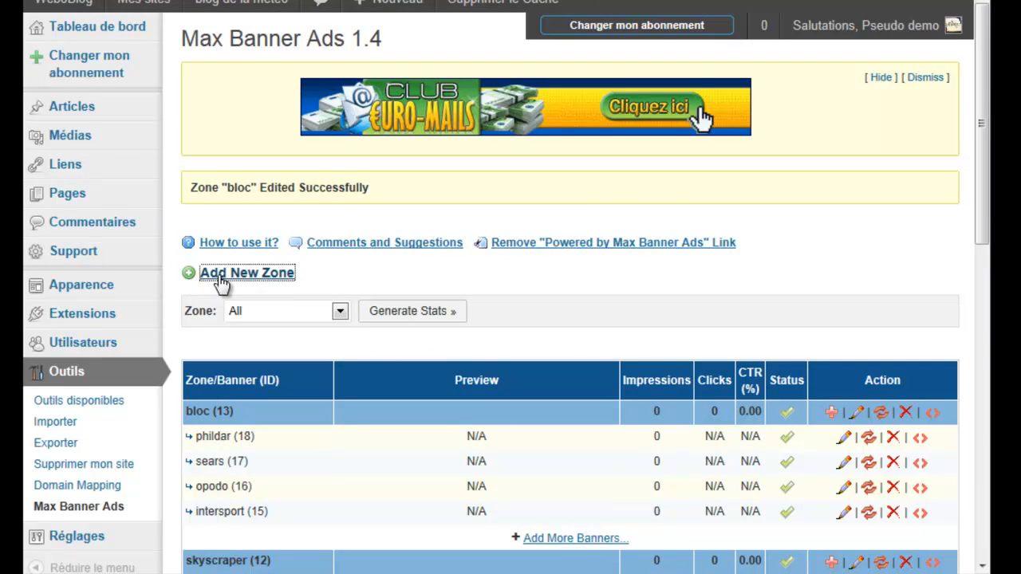
{"action": "left_click", "coordinate": [300, 294]}
{"action": "type", "text": "bas de"}
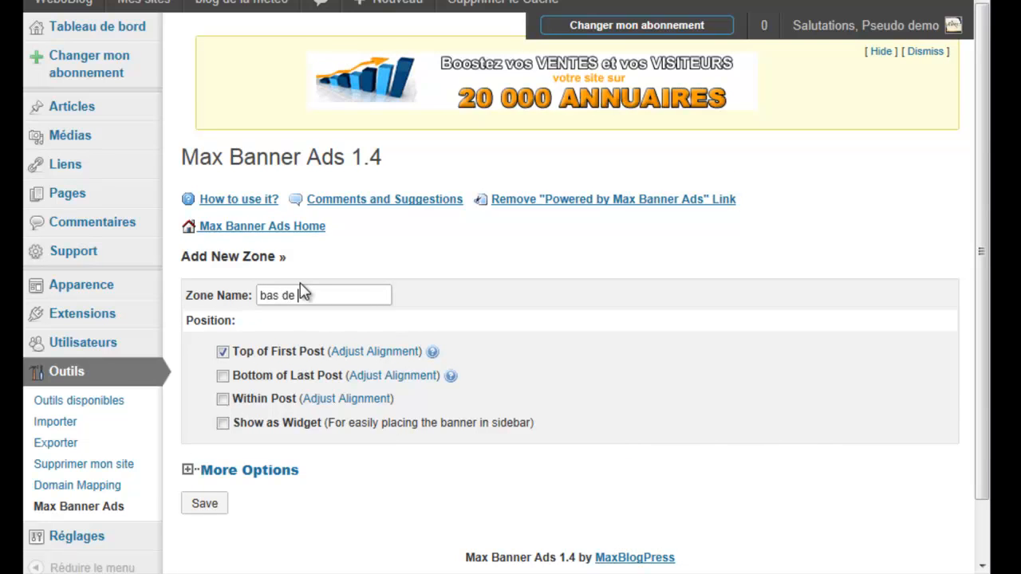
{"action": "type", "text": " blog"}
{"action": "left_click", "coordinate": [222, 375]}
{"action": "left_click", "coordinate": [223, 352]}
{"action": "left_click", "coordinate": [404, 381]}
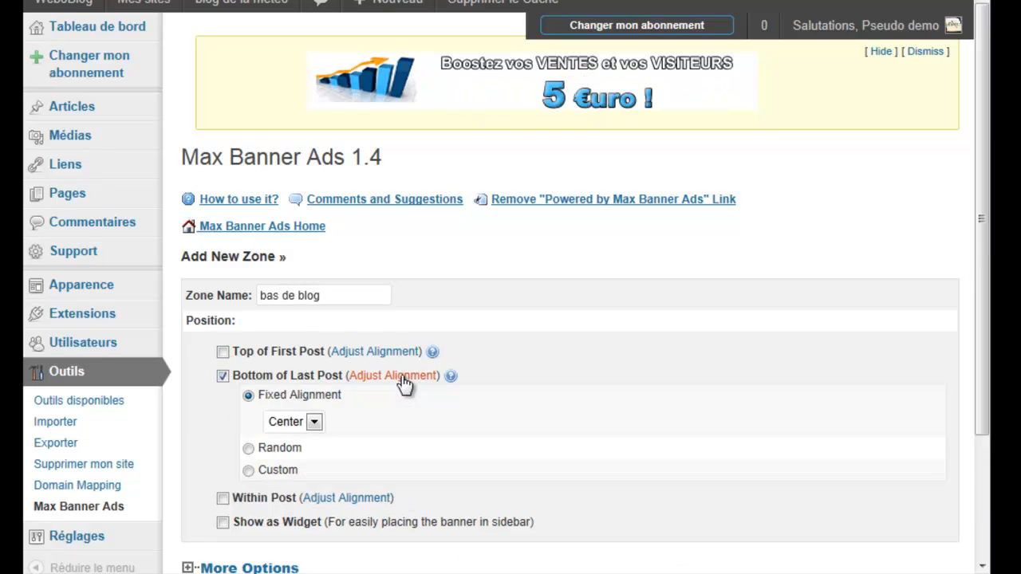
{"action": "scroll", "coordinate": [178, 449], "scroll_direction": "down", "scroll_amount": 2}
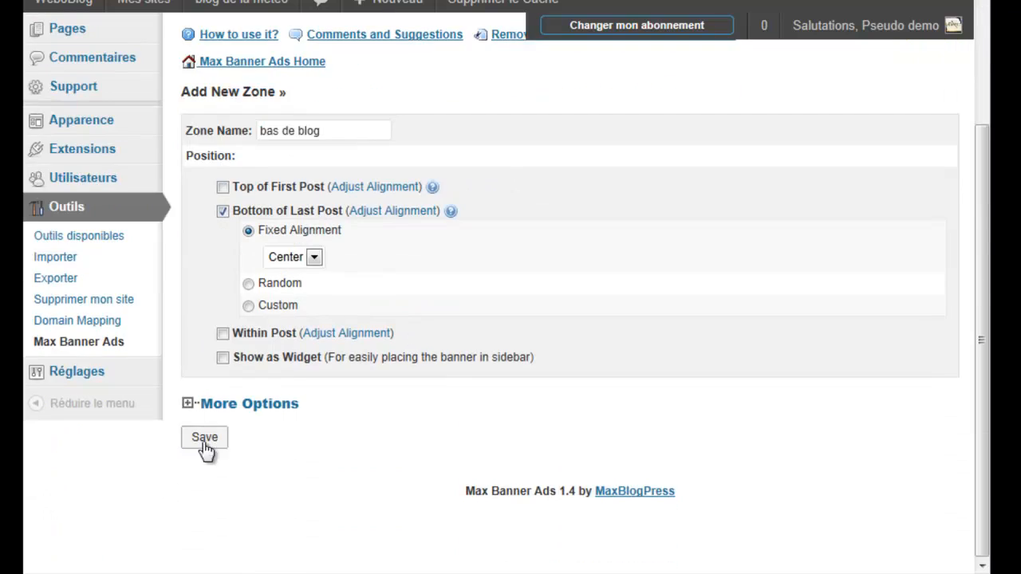
{"action": "left_click", "coordinate": [240, 406]}
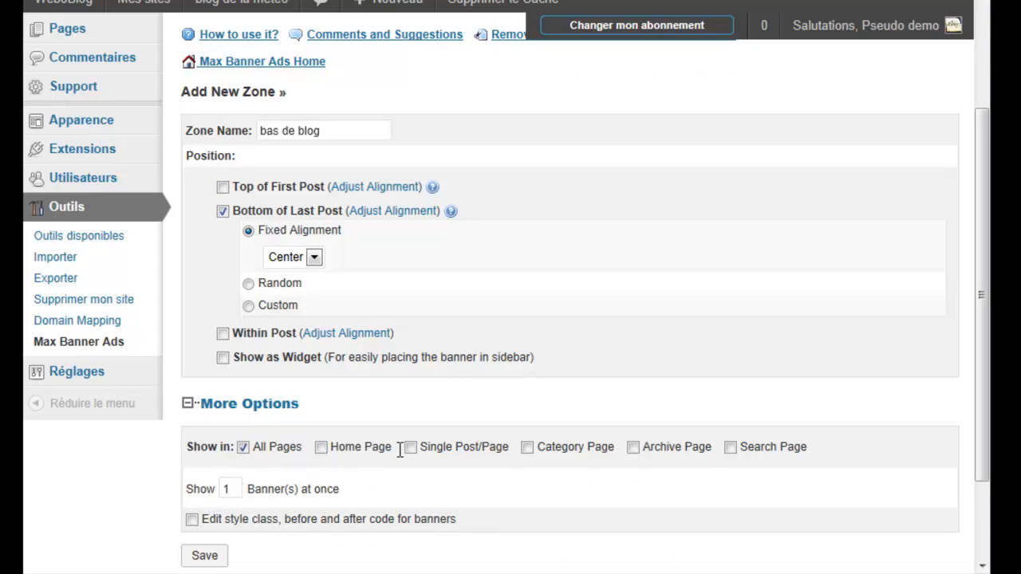
{"action": "left_click", "coordinate": [204, 556]}
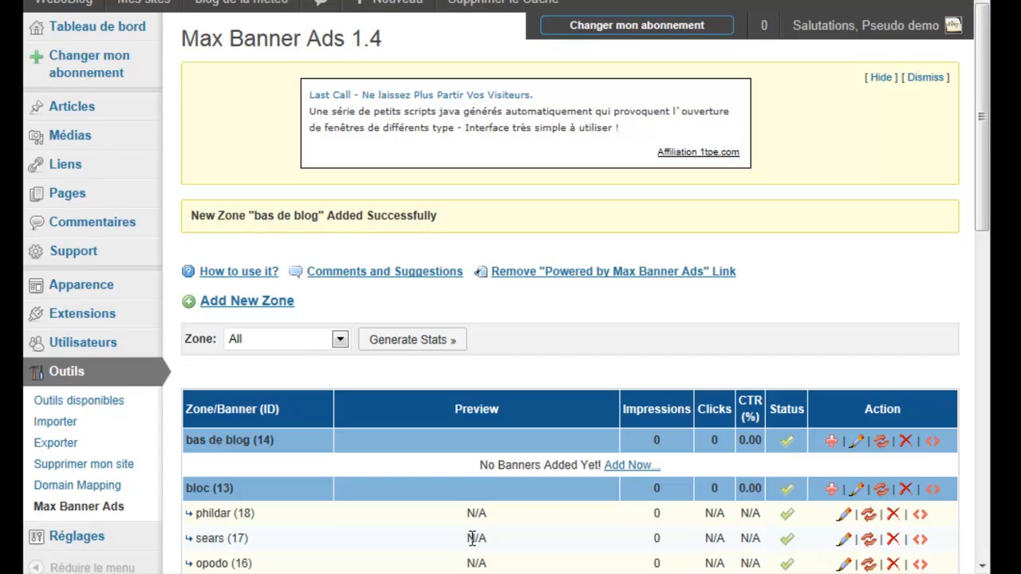
Add a text ad 'pubbasblog' to bas de blog with the pasted HTML banner code and save it.
{"action": "left_click", "coordinate": [618, 469]}
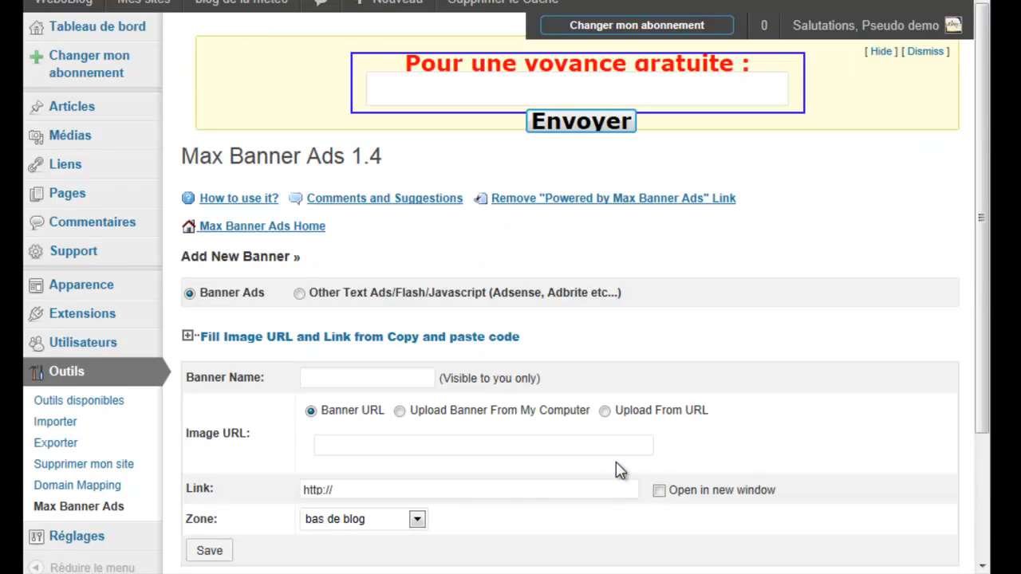
{"action": "left_click", "coordinate": [300, 293]}
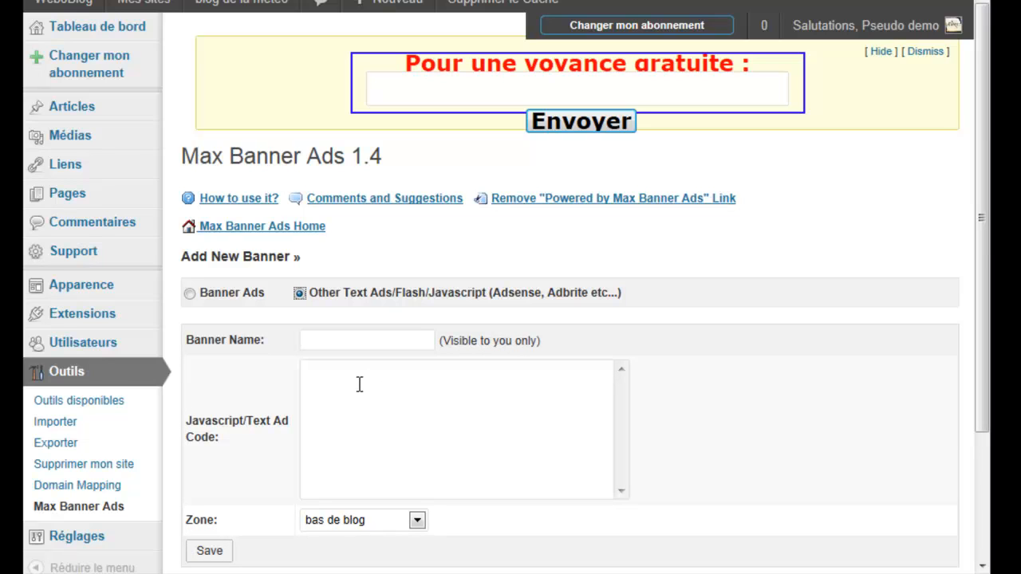
{"action": "left_click", "coordinate": [336, 340]}
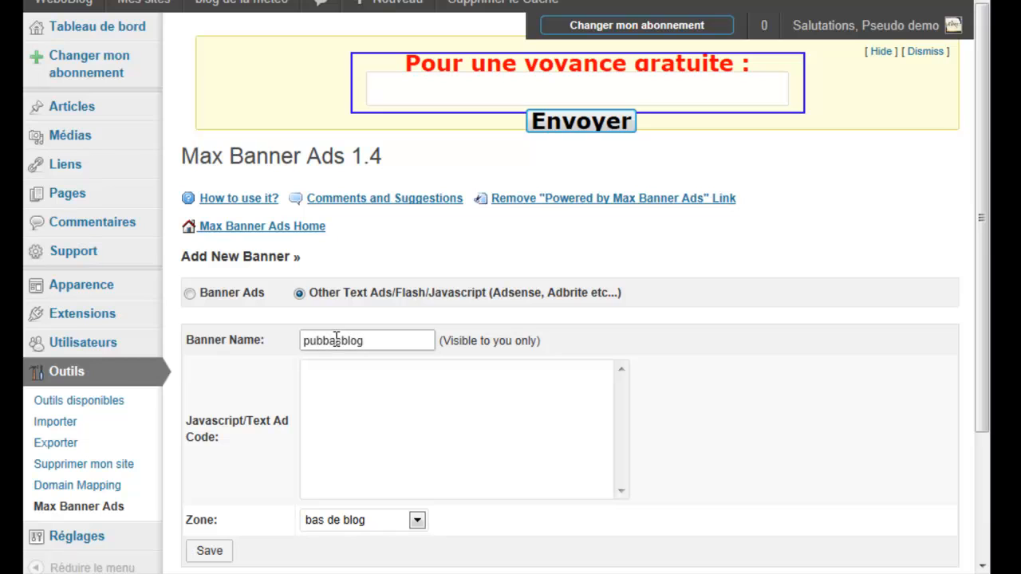
{"action": "left_click", "coordinate": [345, 403]}
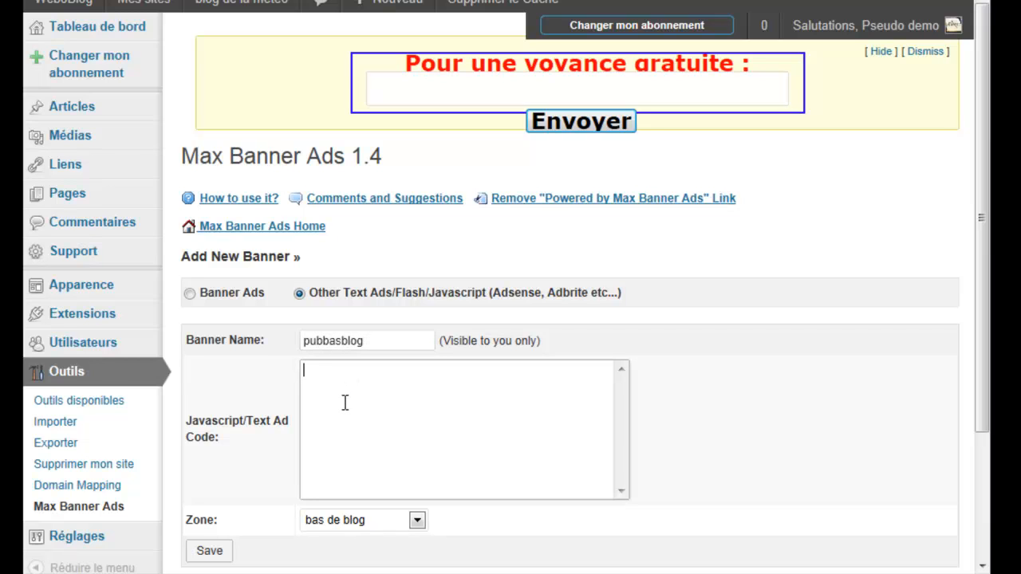
{"action": "type", "text": "<a href=\"http://computeropera.carrefourinternet.com/redir.asp?i_id=1649&i_user=computeropera\" target=\"_blank\"><img src=\"http://computeropera.carrefourinternet.com/img.asp?i_id=1649&i_user=computeropera\" border=\"0\"></a>"}
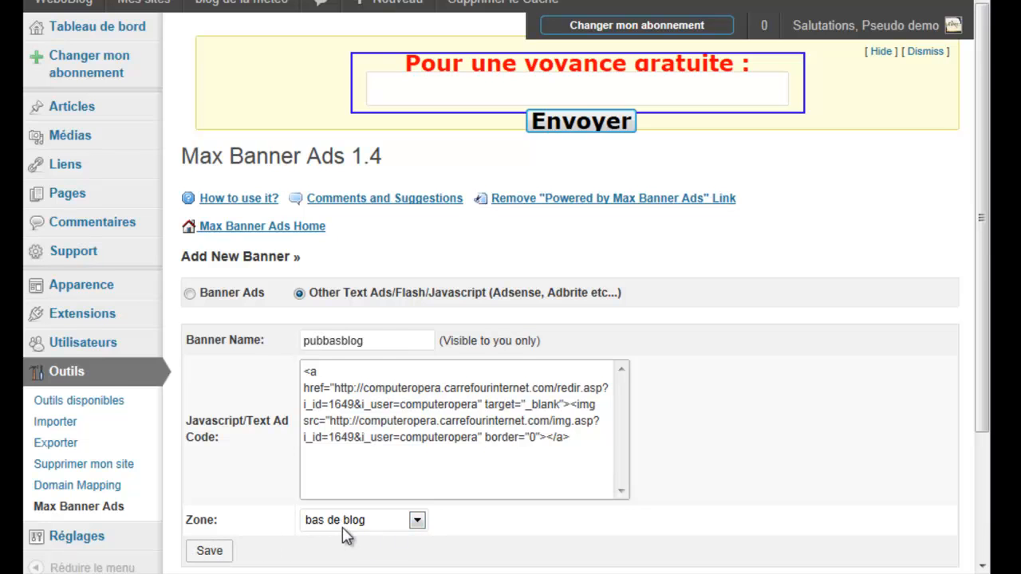
{"action": "scroll", "coordinate": [345, 537], "scroll_direction": "down", "scroll_amount": 3}
{"action": "left_click", "coordinate": [264, 442]}
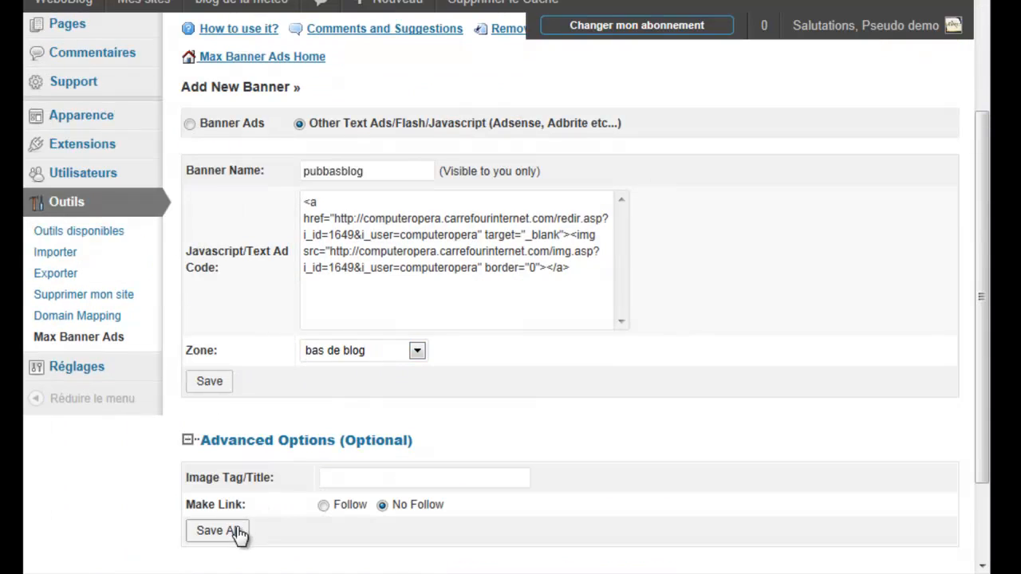
{"action": "left_click", "coordinate": [212, 383]}
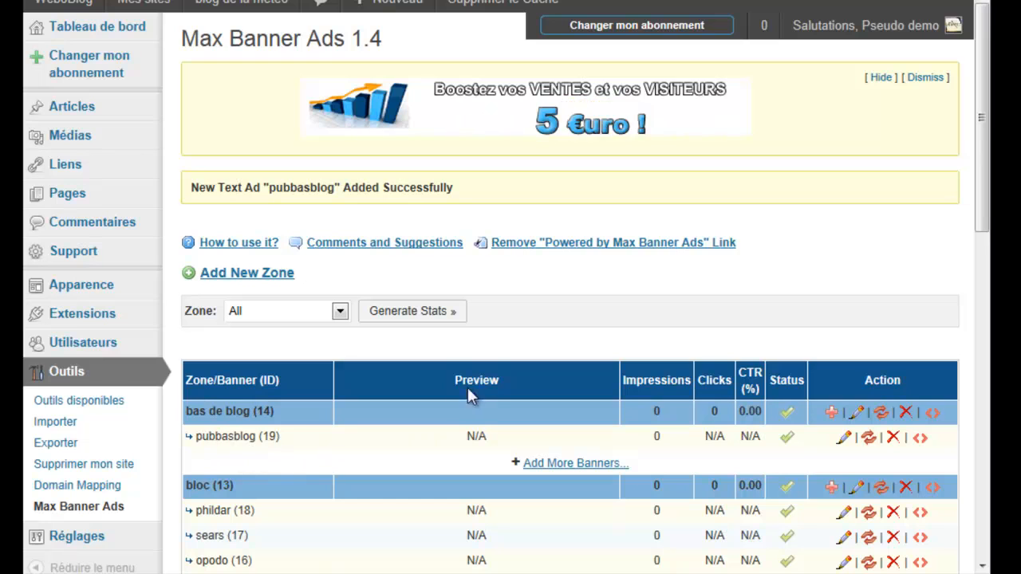
Scroll through the Max Banner Ads zone list to review the zones and their banners.
{"action": "scroll", "coordinate": [335, 452], "scroll_direction": "down", "scroll_amount": 2}
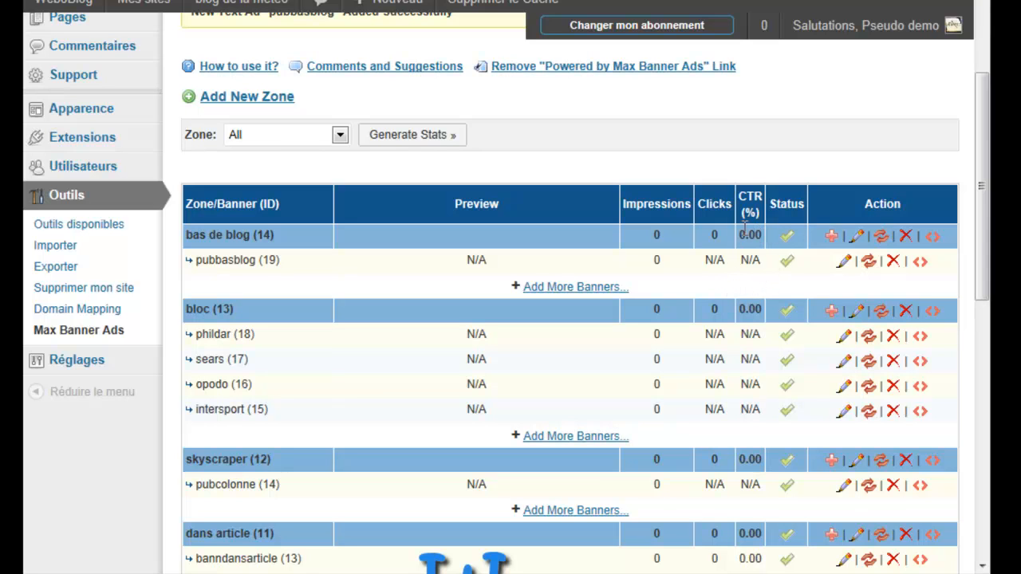
{"action": "mouse_move", "coordinate": [986, 203]}
{"action": "left_mouse_down"}
{"action": "mouse_move", "coordinate": [983, 244]}
{"action": "mouse_move", "coordinate": [985, 204]}
{"action": "left_mouse_up"}
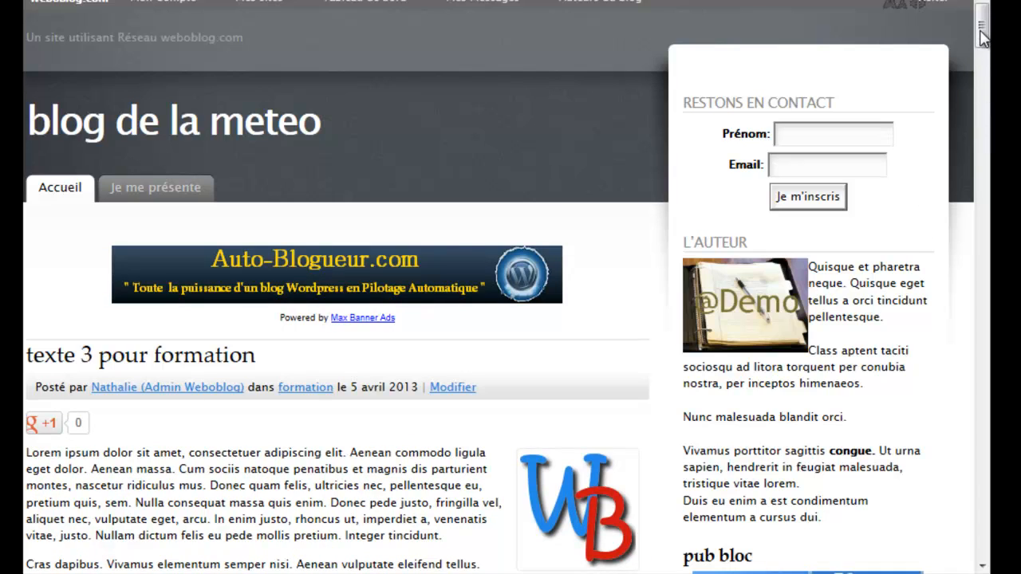
{"action": "left_click_drag", "start_coordinate": [983, 36], "coordinate": [983, 521]}
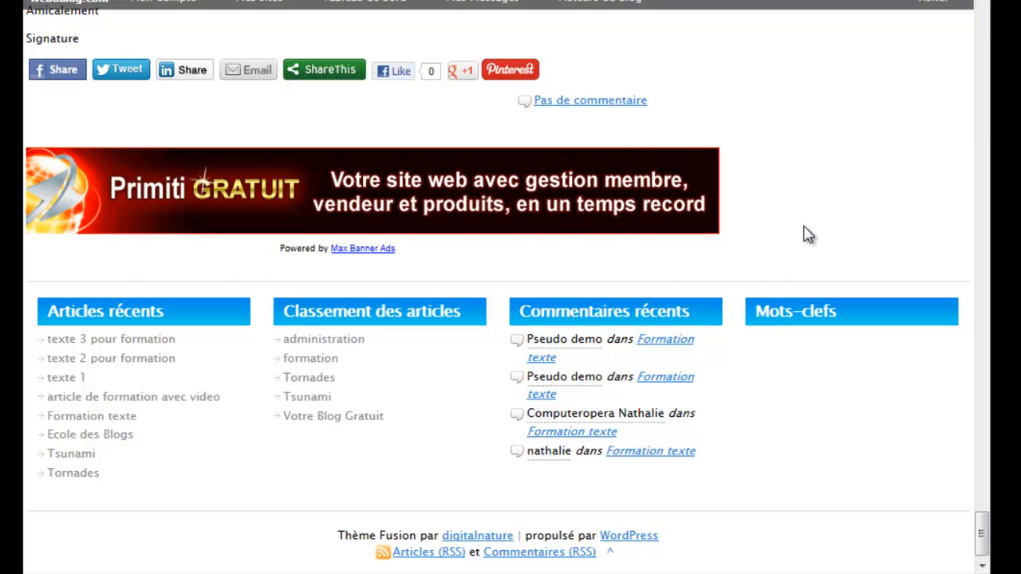
{"action": "left_click_drag", "start_coordinate": [985, 546], "coordinate": [986, 54]}
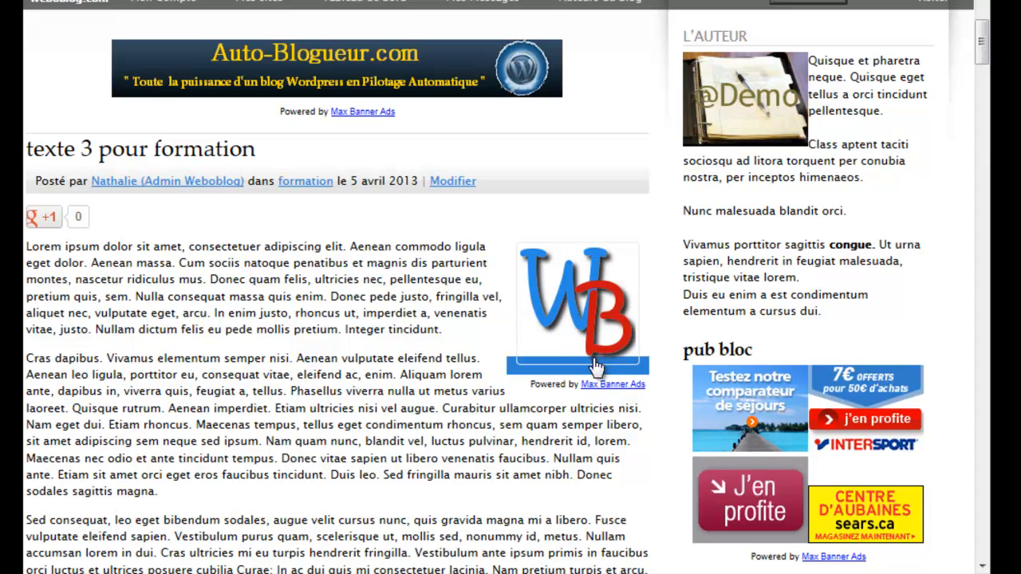
{"action": "left_click_drag", "start_coordinate": [983, 60], "coordinate": [983, 63]}
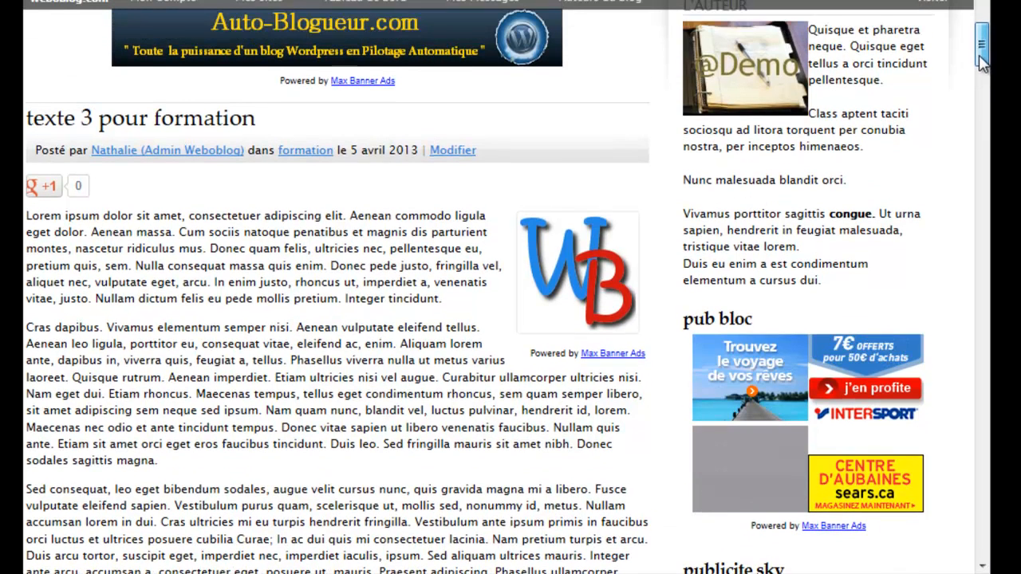